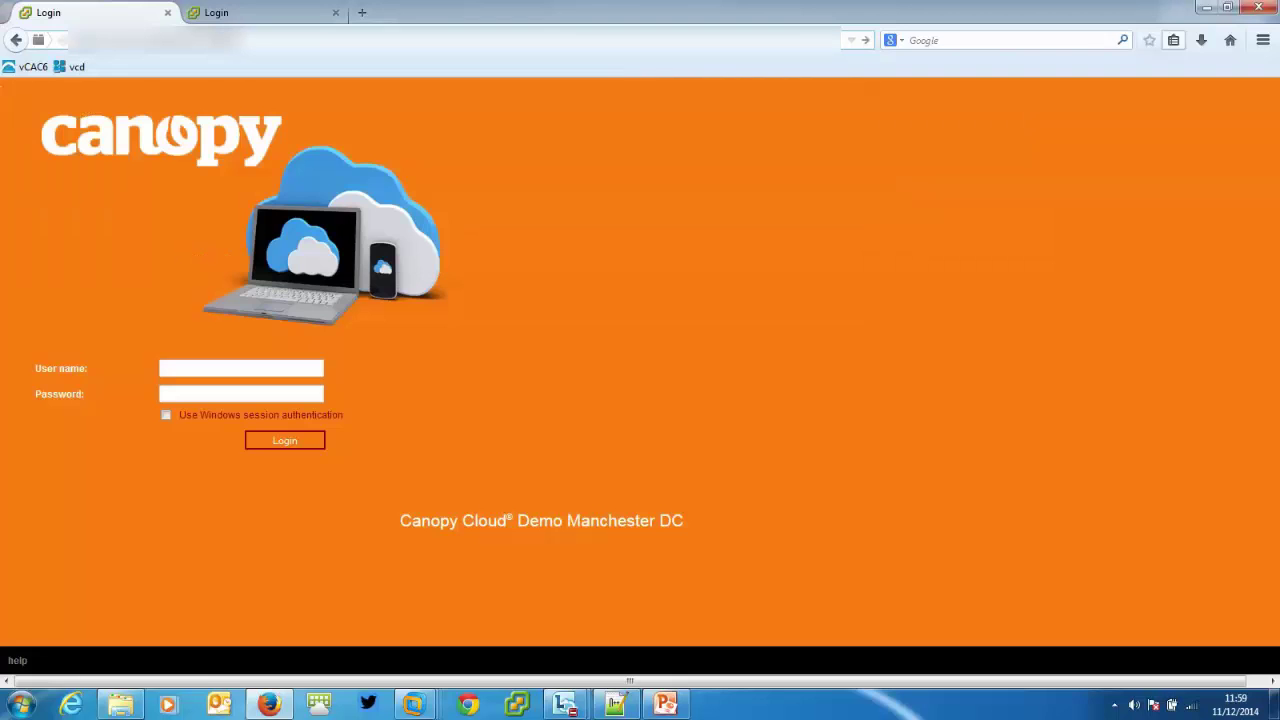
Log in to the Identity Appliance console as root and open the Admin settings page.
key("Return")
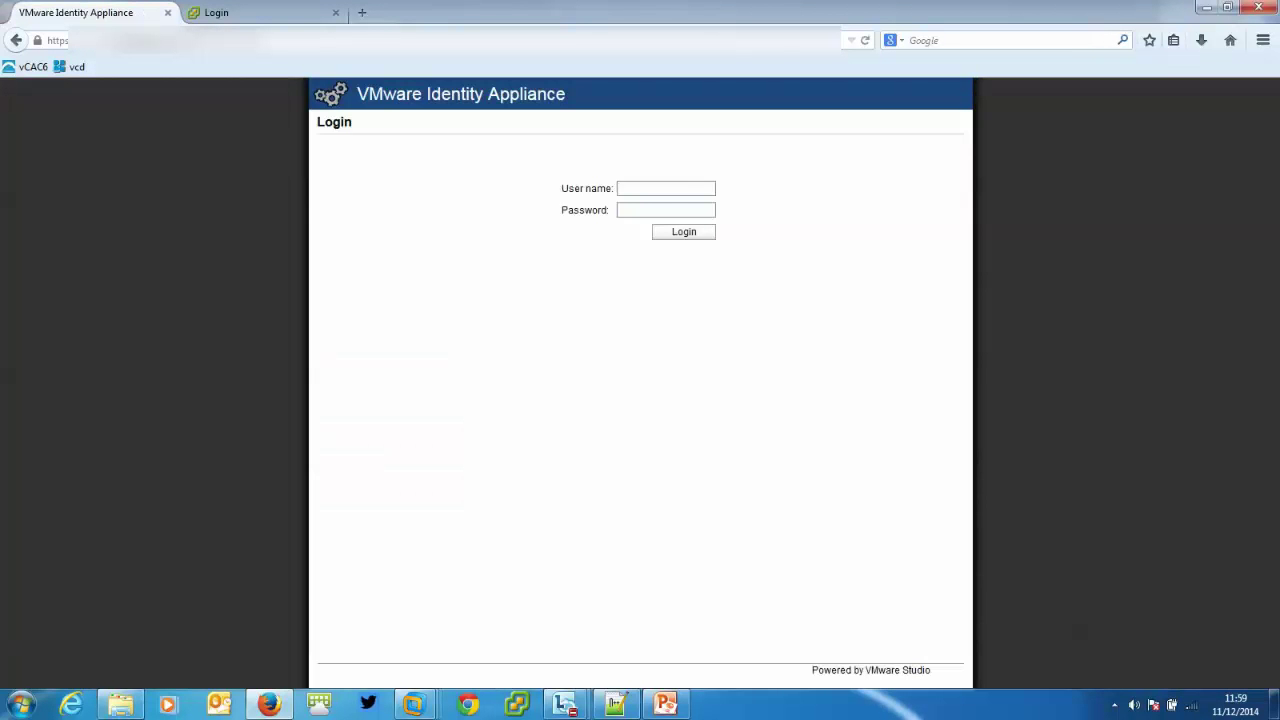
type("root")
key("Tab")
type("********")
key("Return")
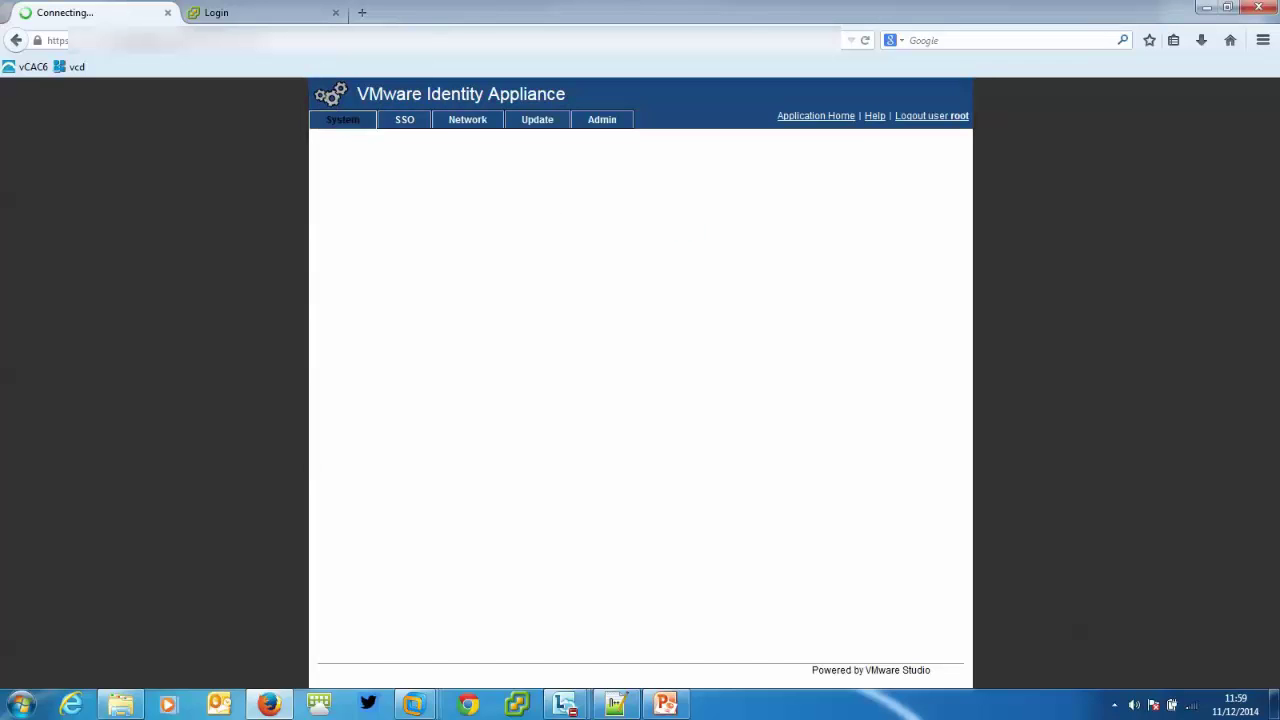
left_click(602, 119)
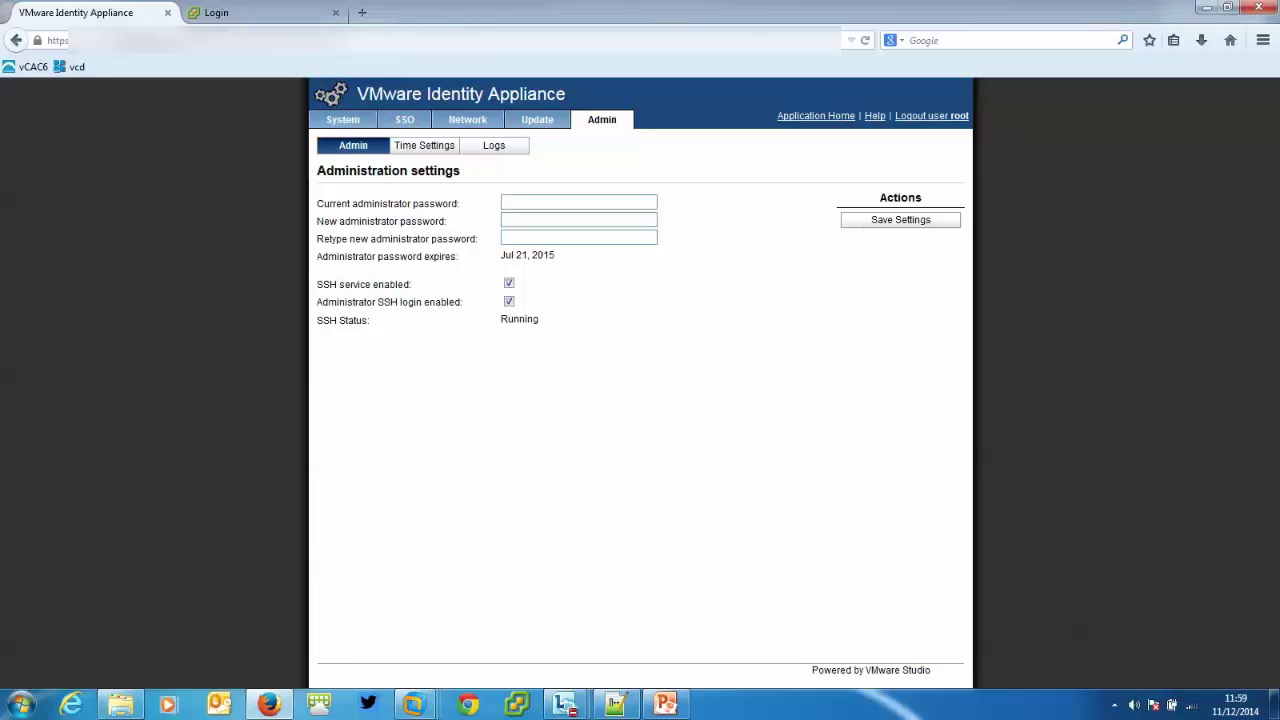
Launch WinSCP from All Programs and connect with the saved appliance session, accepting the banner.
left_click(20, 705)
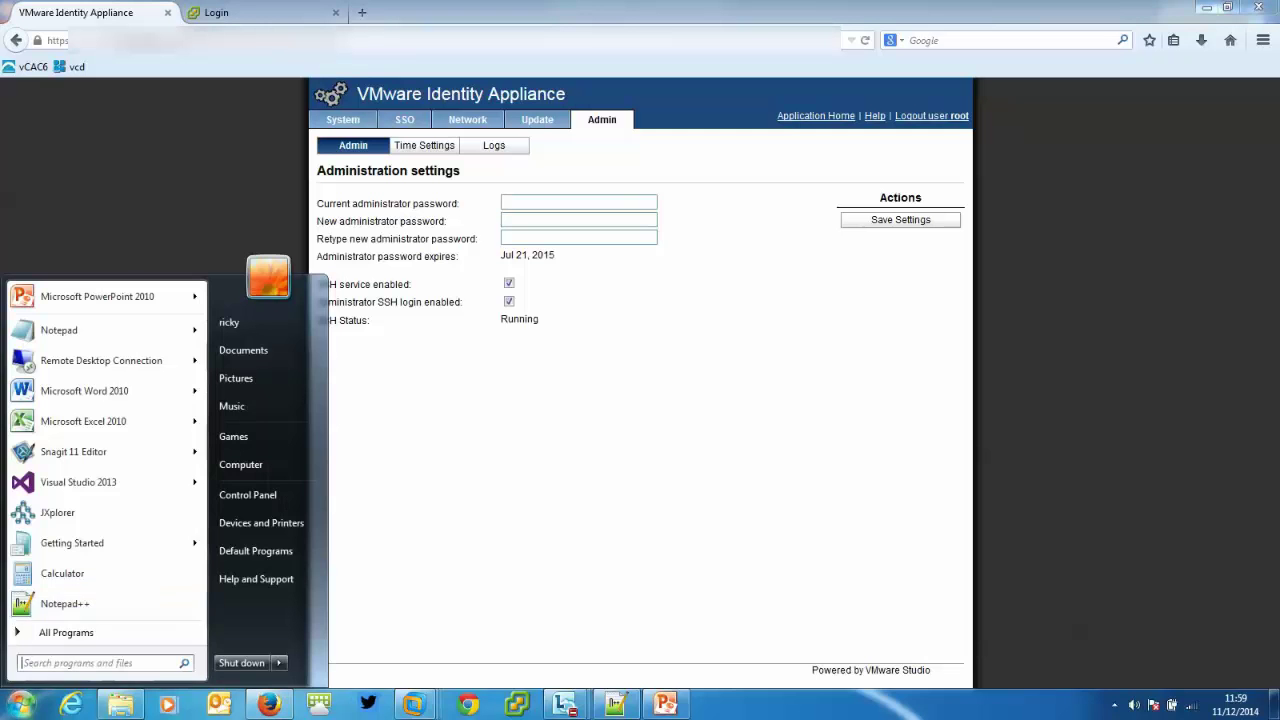
left_click(66, 632)
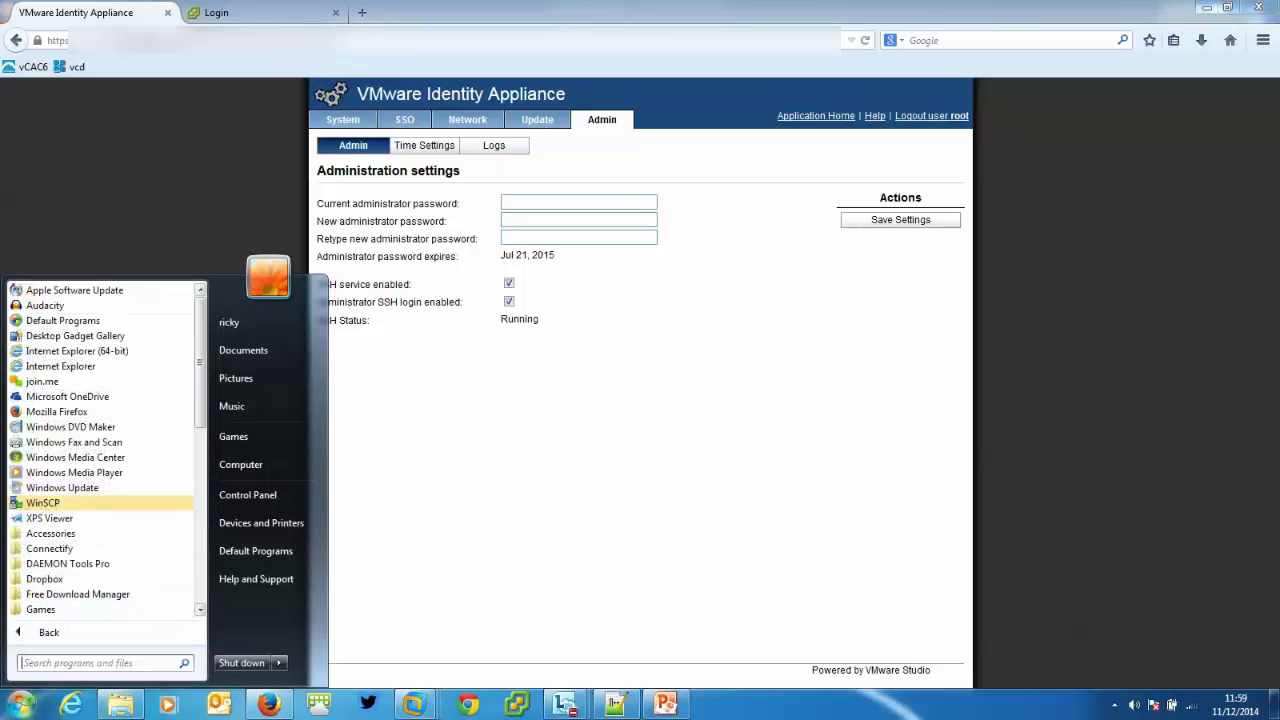
scroll(100, 450, "down", 7)
scroll(100, 450, "up", 3)
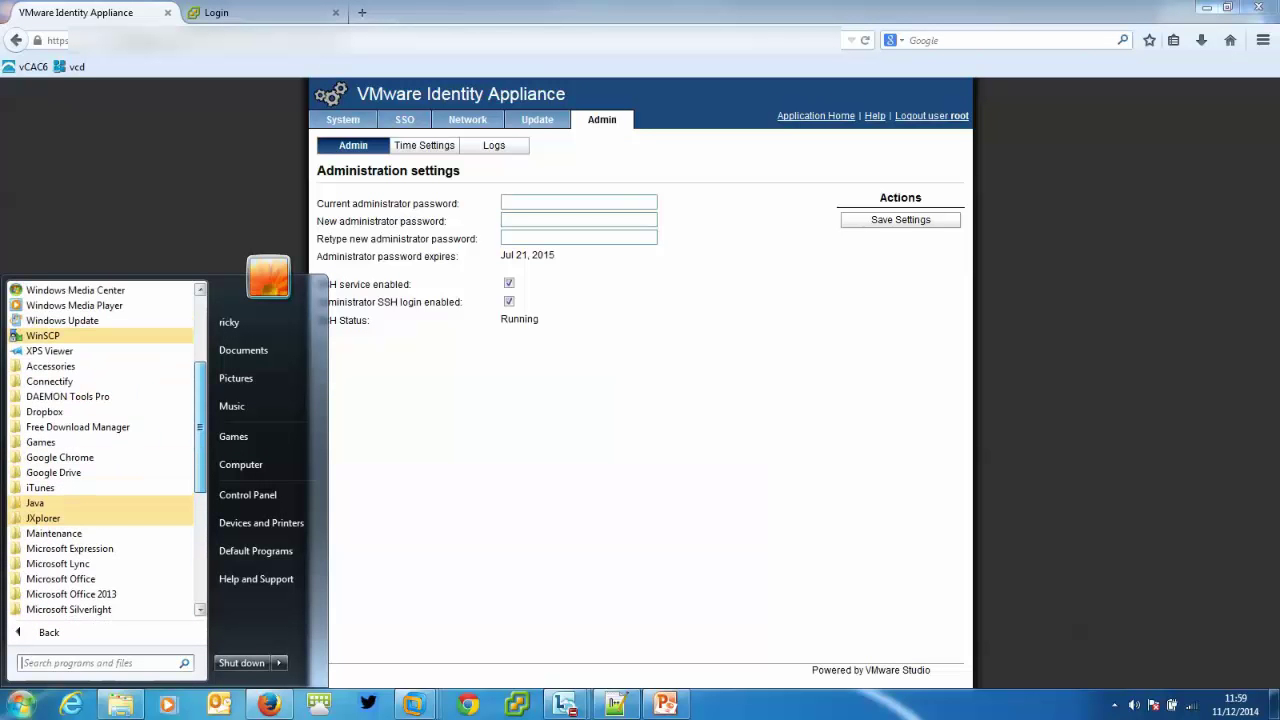
left_click(43, 335)
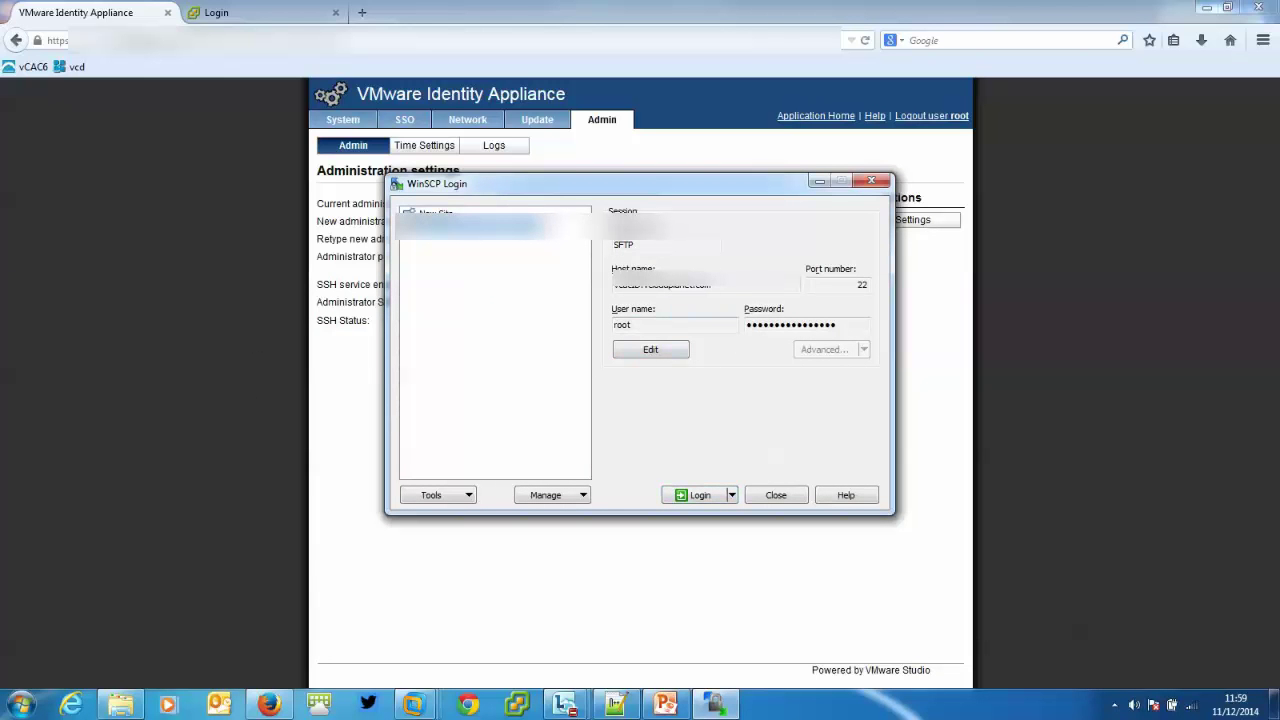
key("Return")
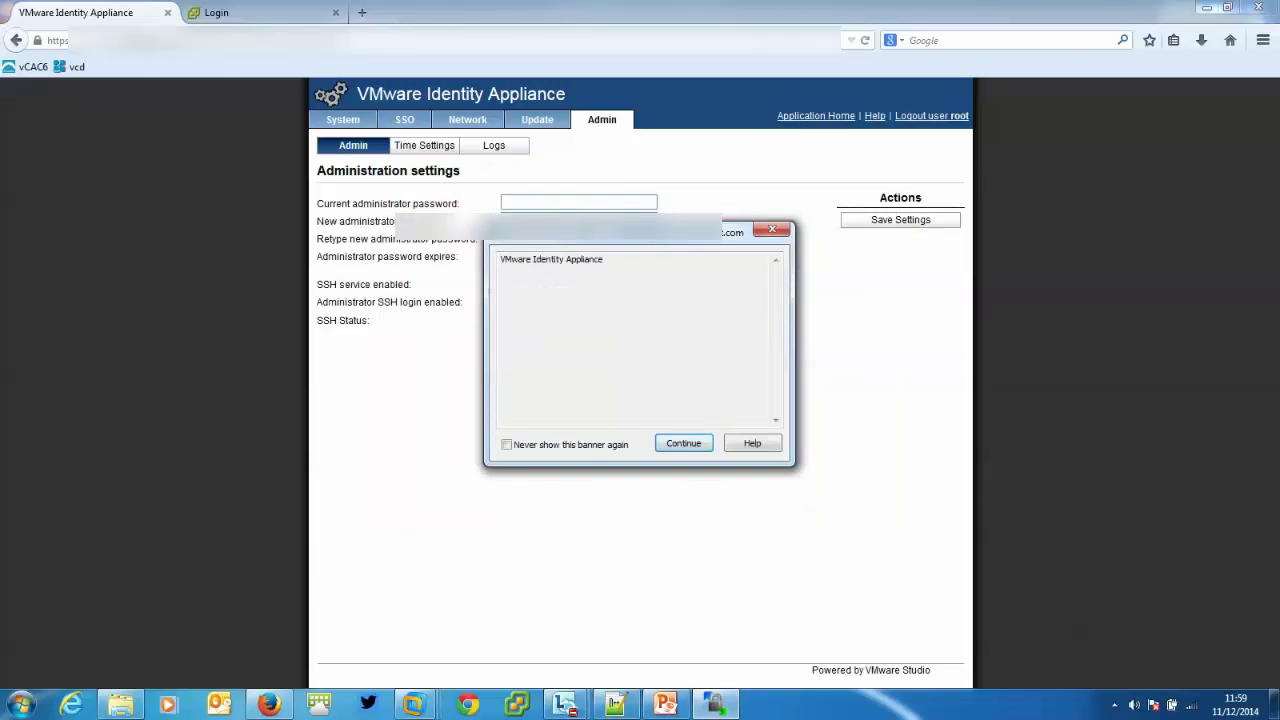
key("Return")
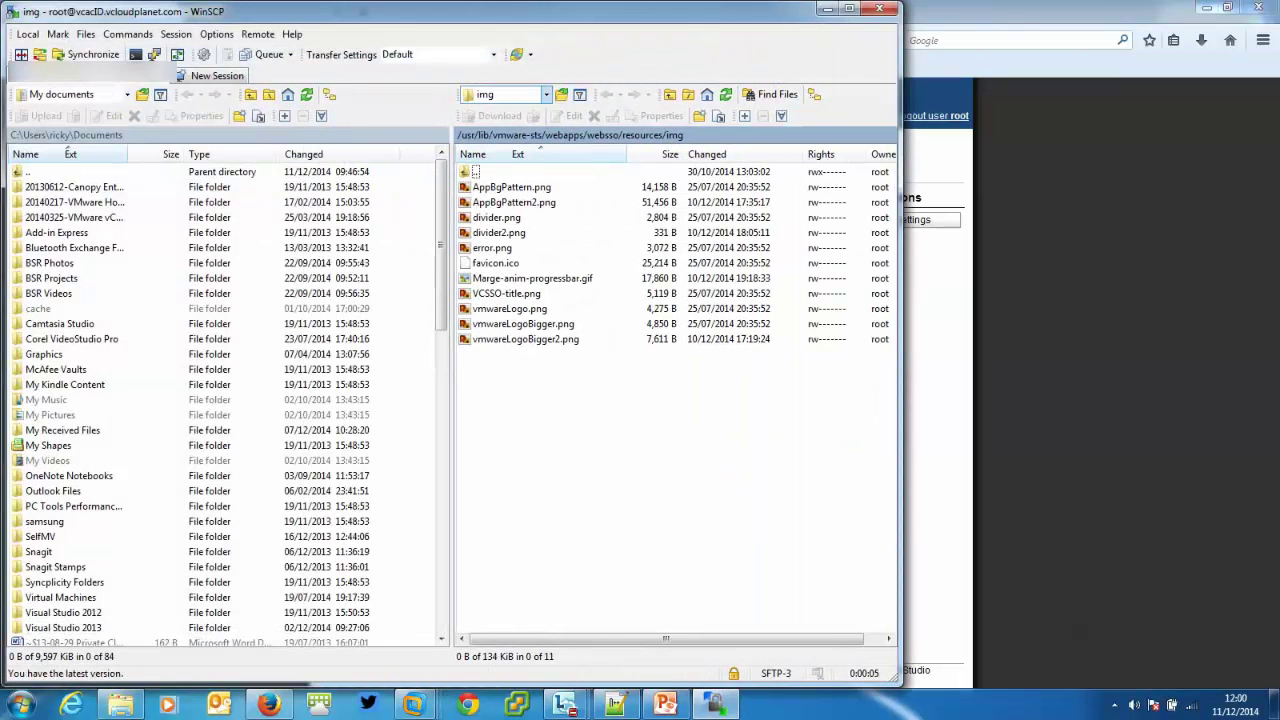
Walk the remote path through root, usr, lib, webapps and websso, then return to Firefox.
left_click(546, 94)
key("Home")
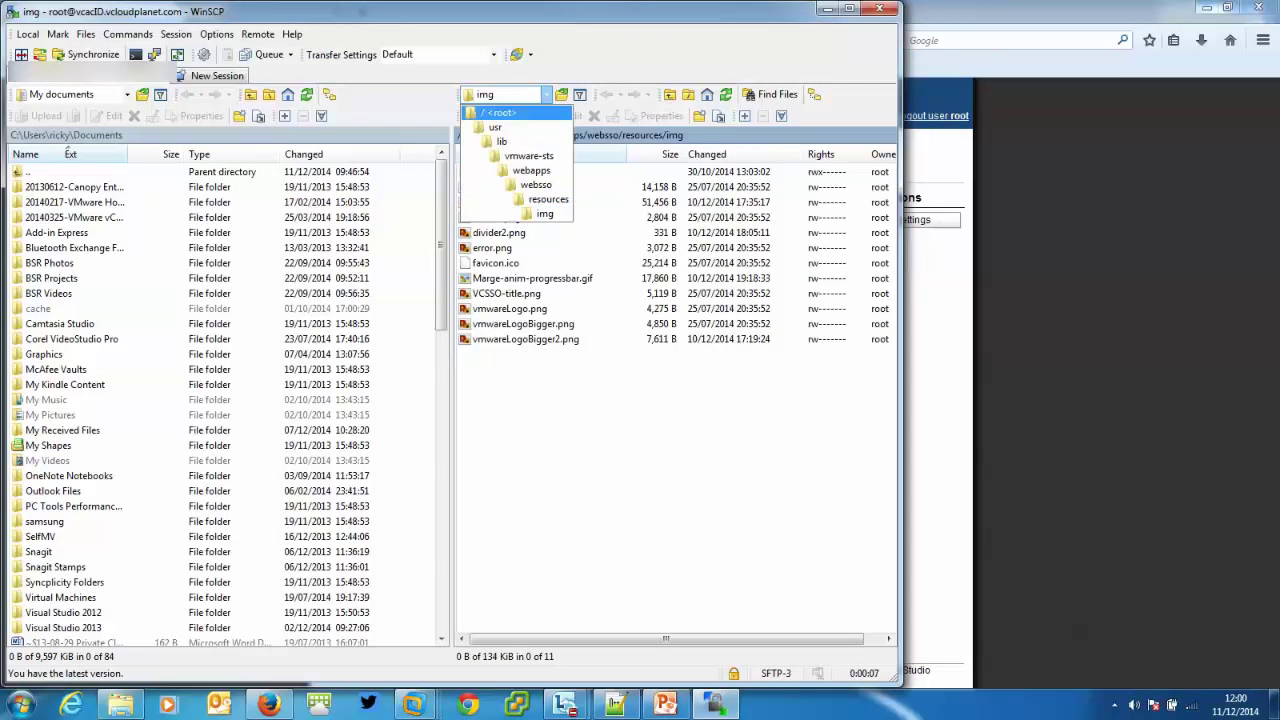
key("Down")
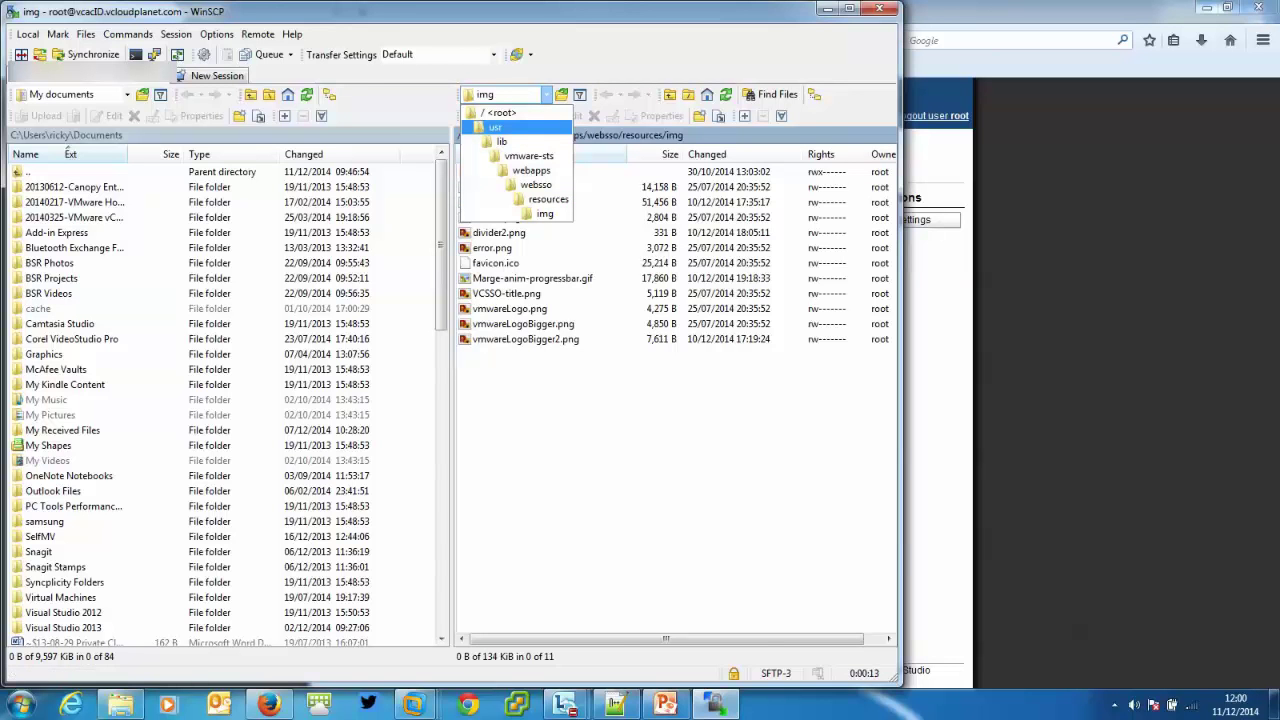
key("Down")
key("Down")
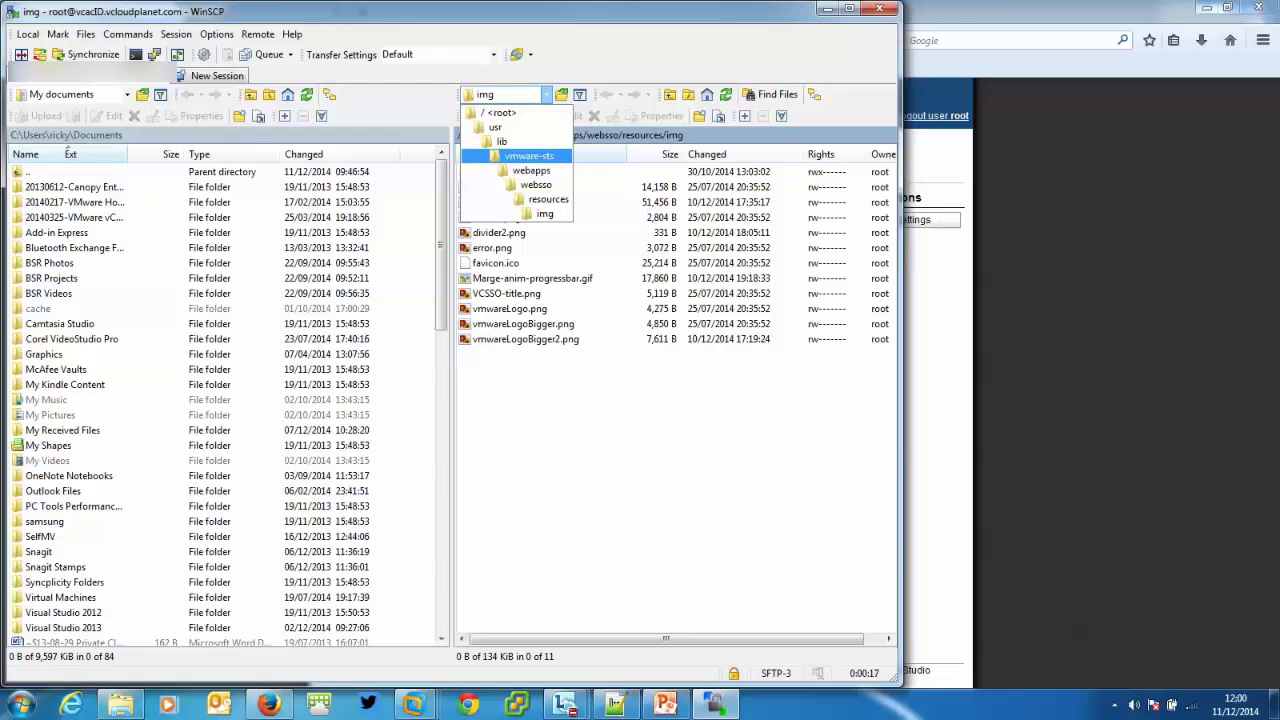
key("Down")
key("Down")
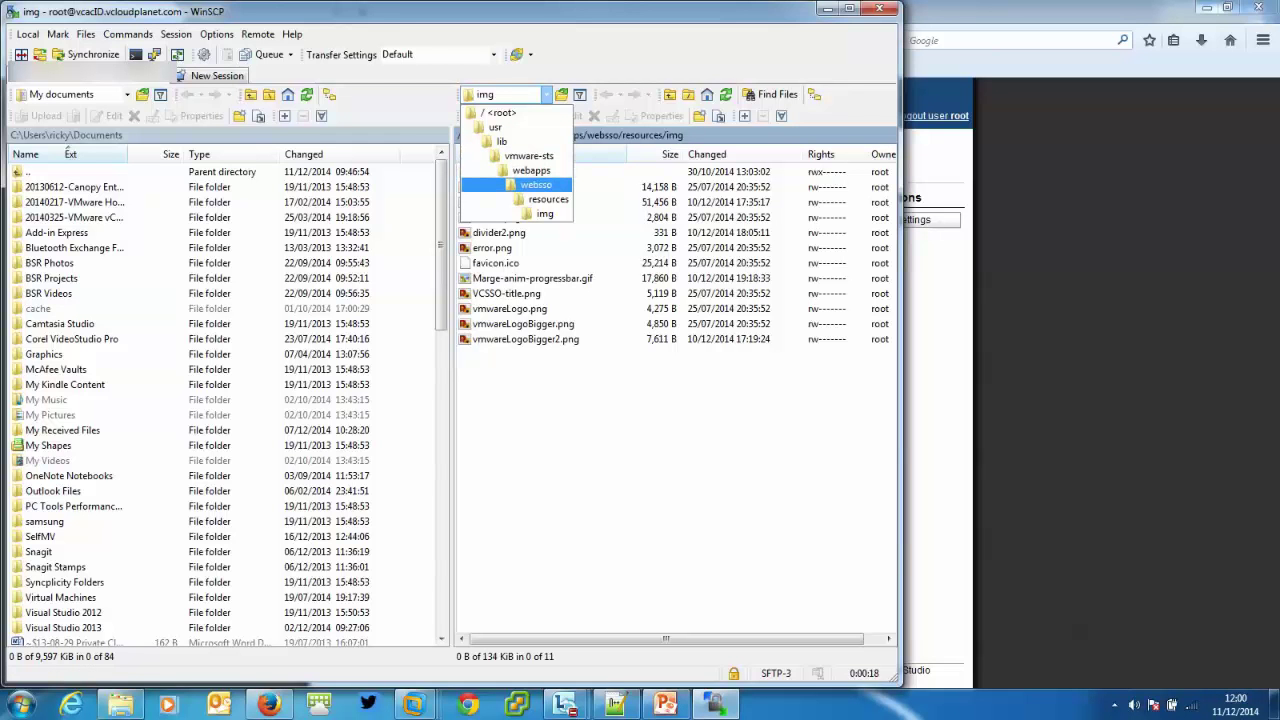
key("Down")
key("Down")
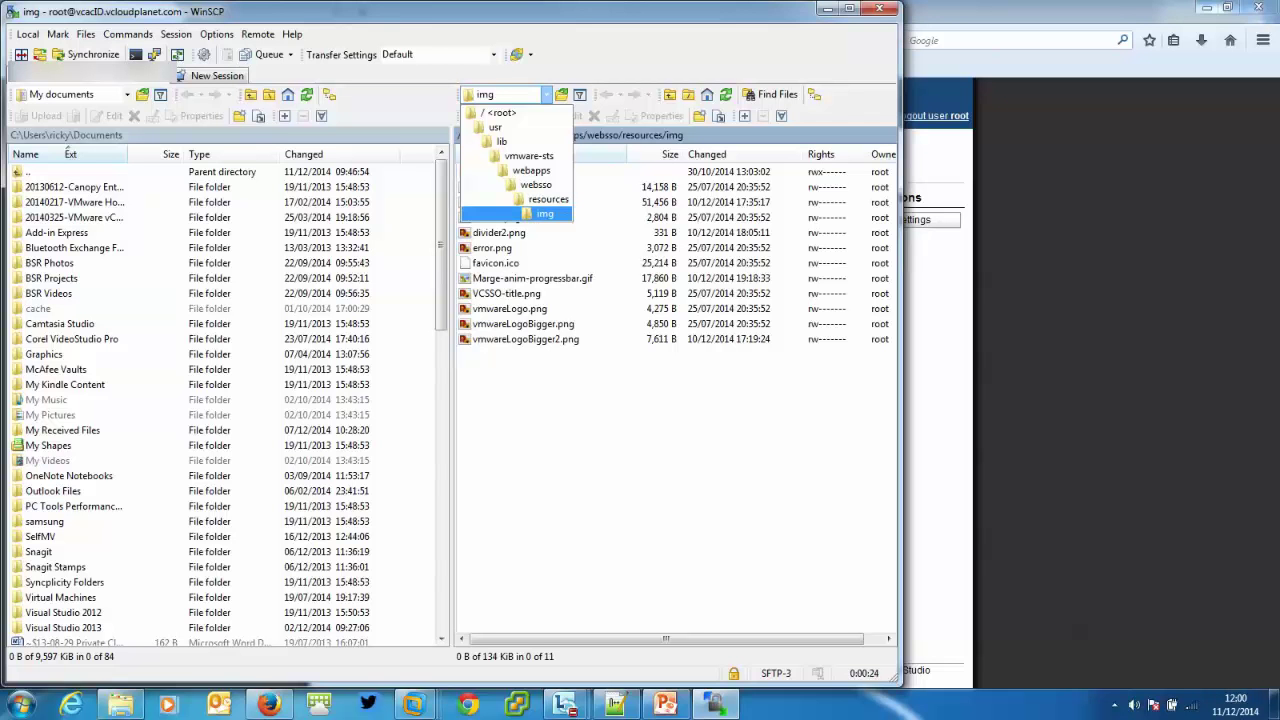
left_click(270, 708)
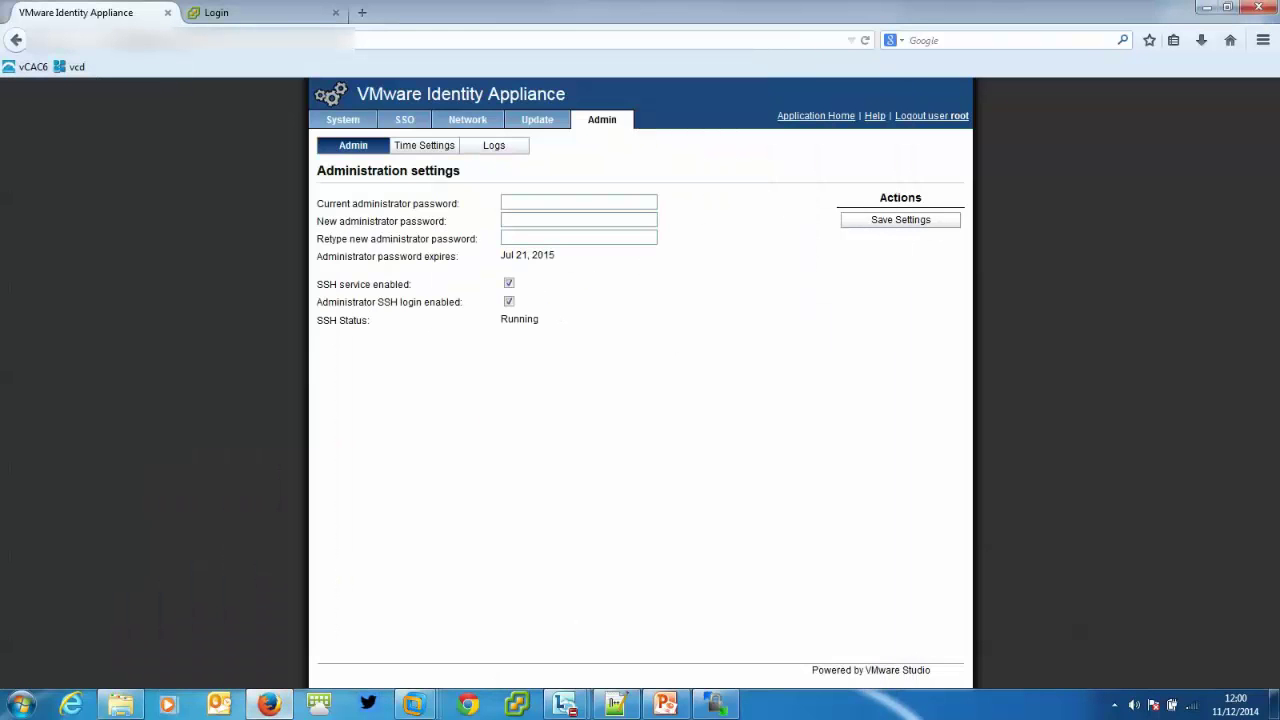
Leave the admin page for the Canopy login page via Application Home, then return to WinSCP.
left_click(30, 66)
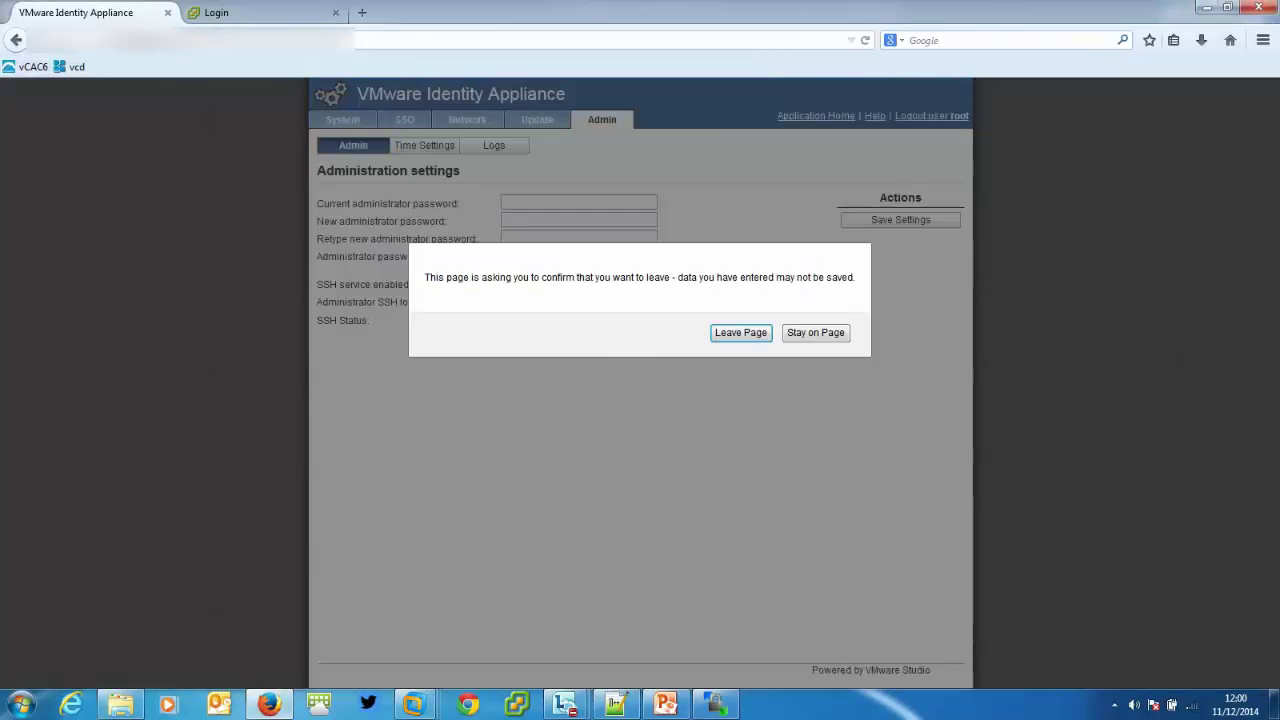
key("Return")
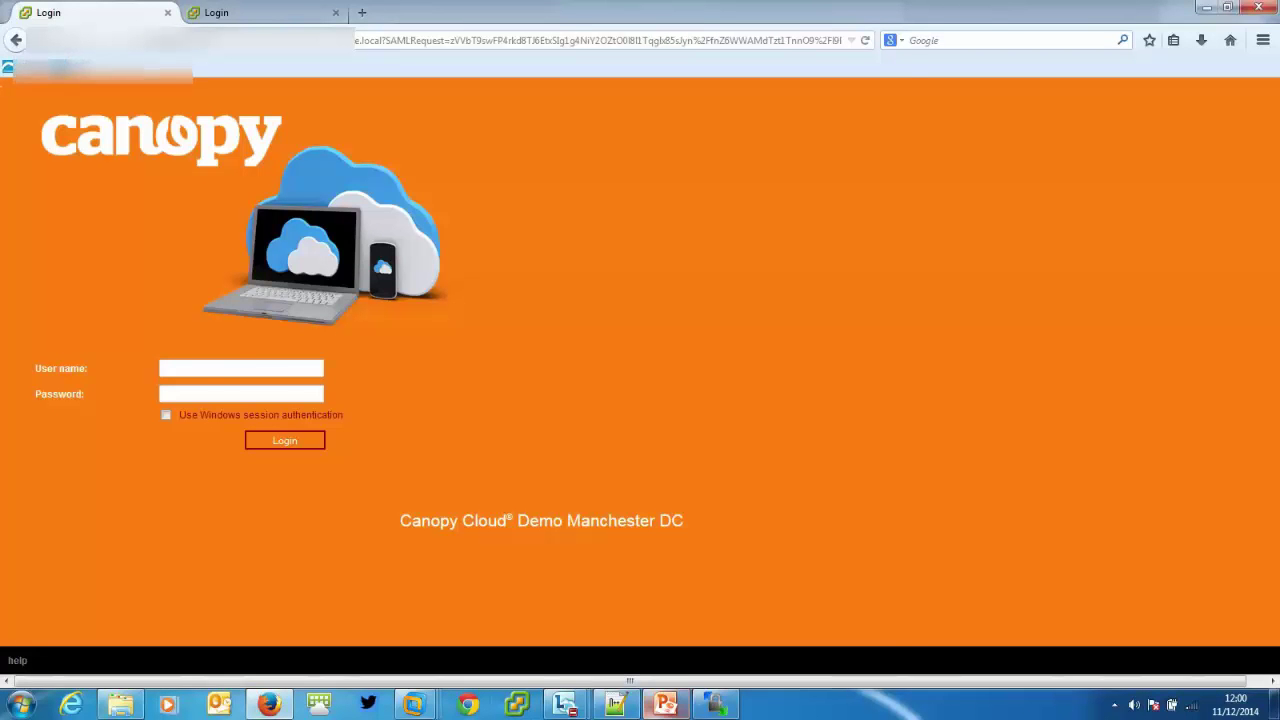
left_click(715, 705)
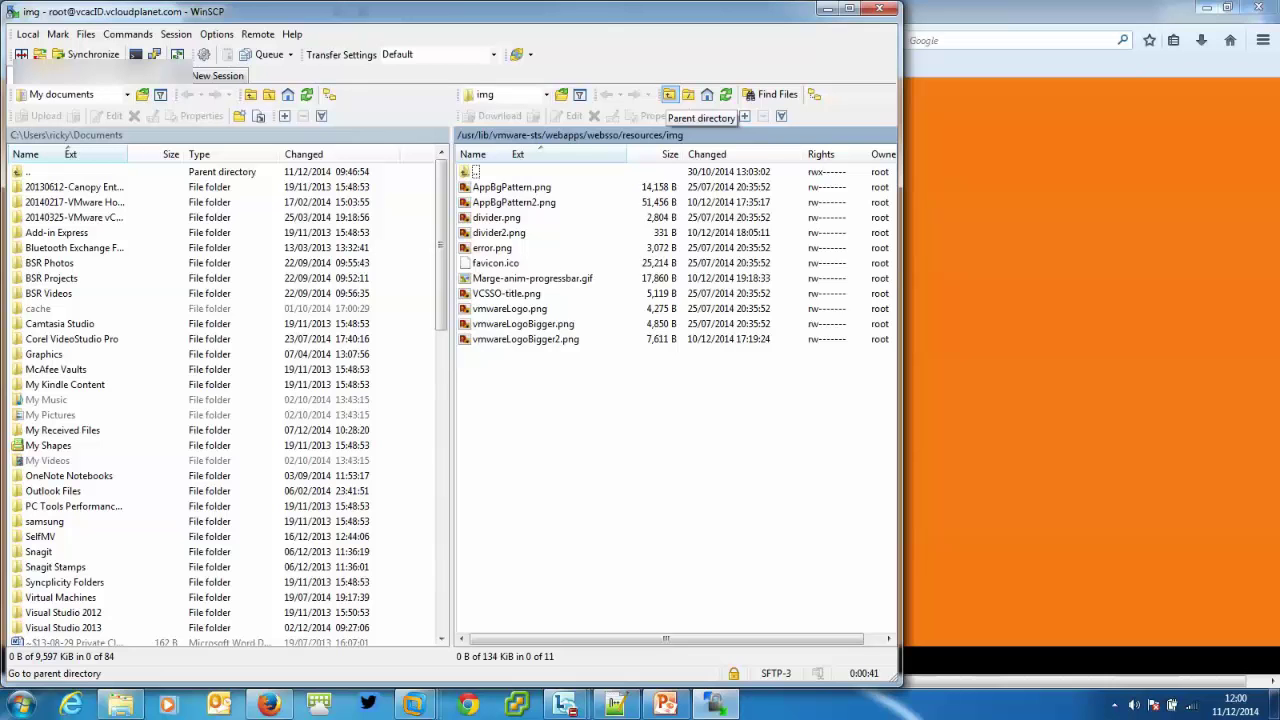
left_click(669, 94)
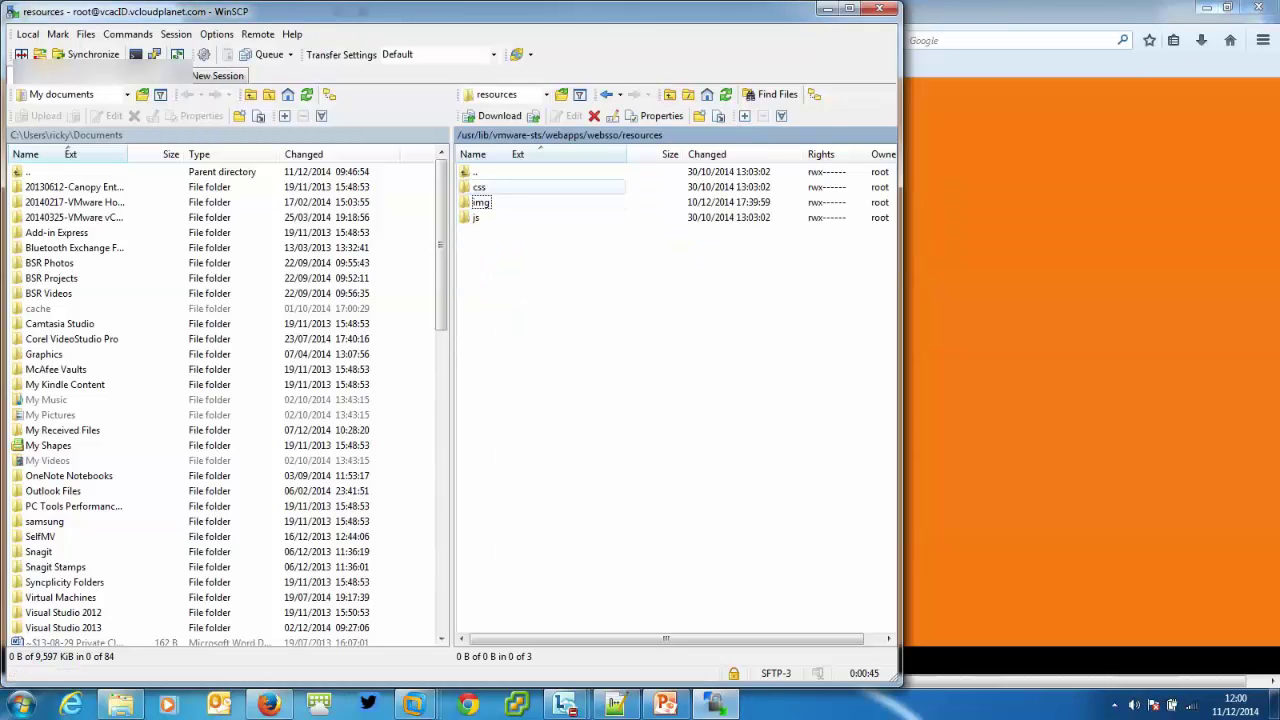
double_click(480, 187)
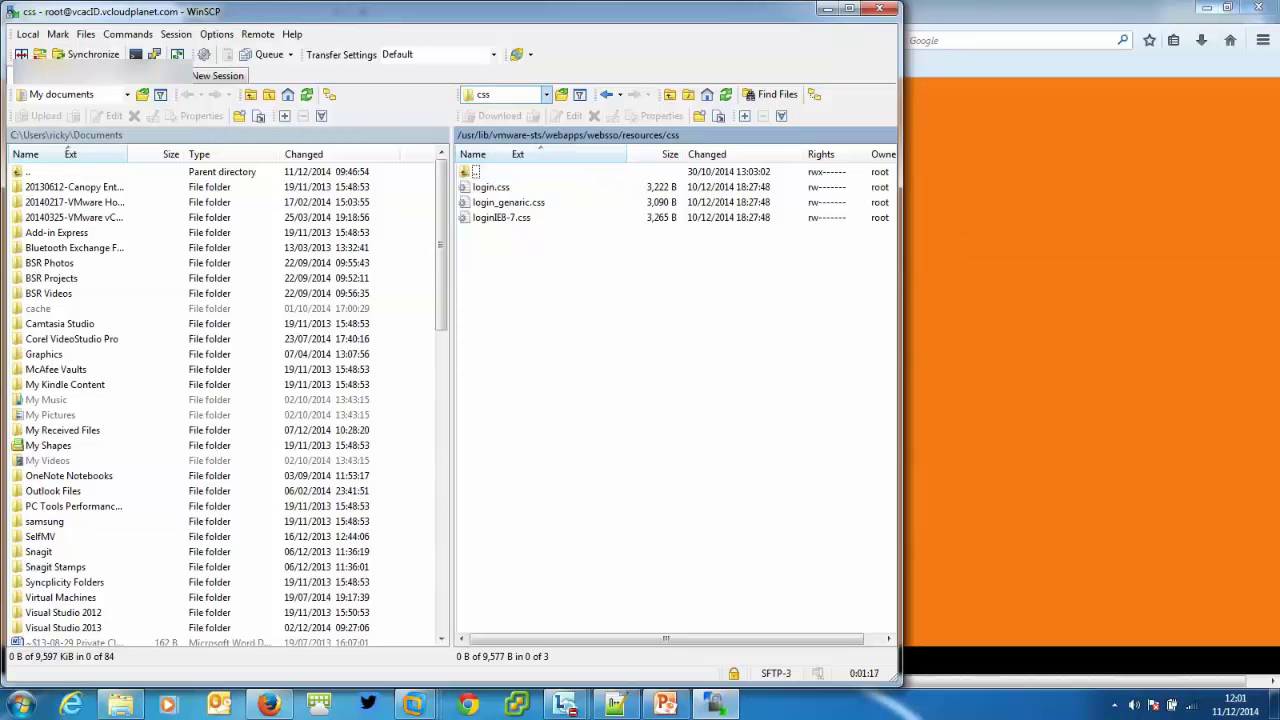
left_click(546, 94)
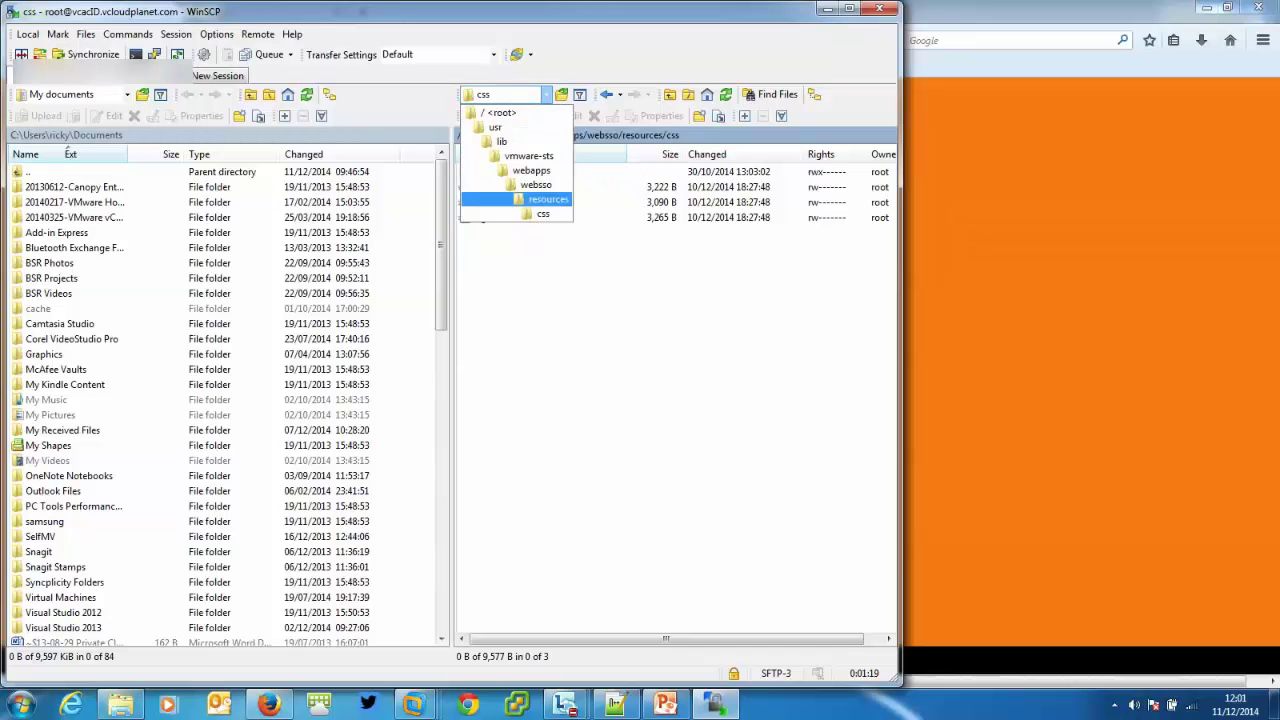
left_click(510, 199)
double_click(510, 202)
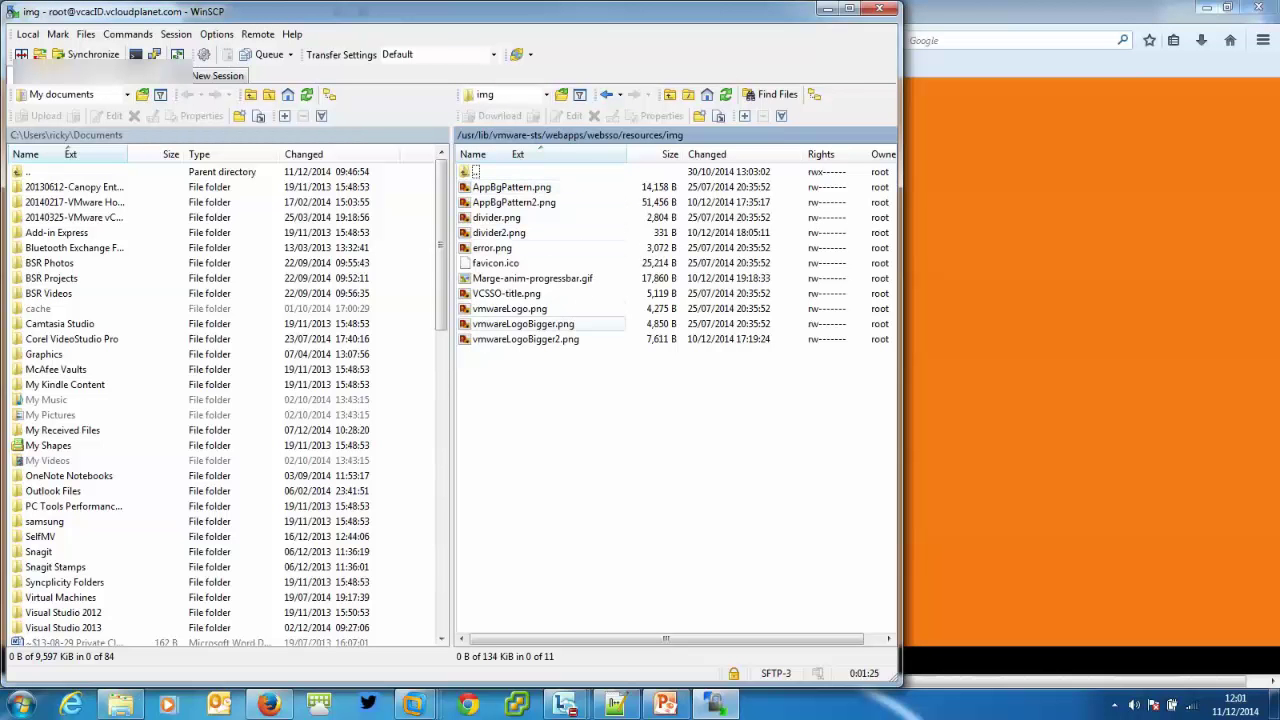
Position the vcac page grphx folder beside WinSCP and preview AppBgPattern and orange AppBgPattern2.
left_click(120, 704)
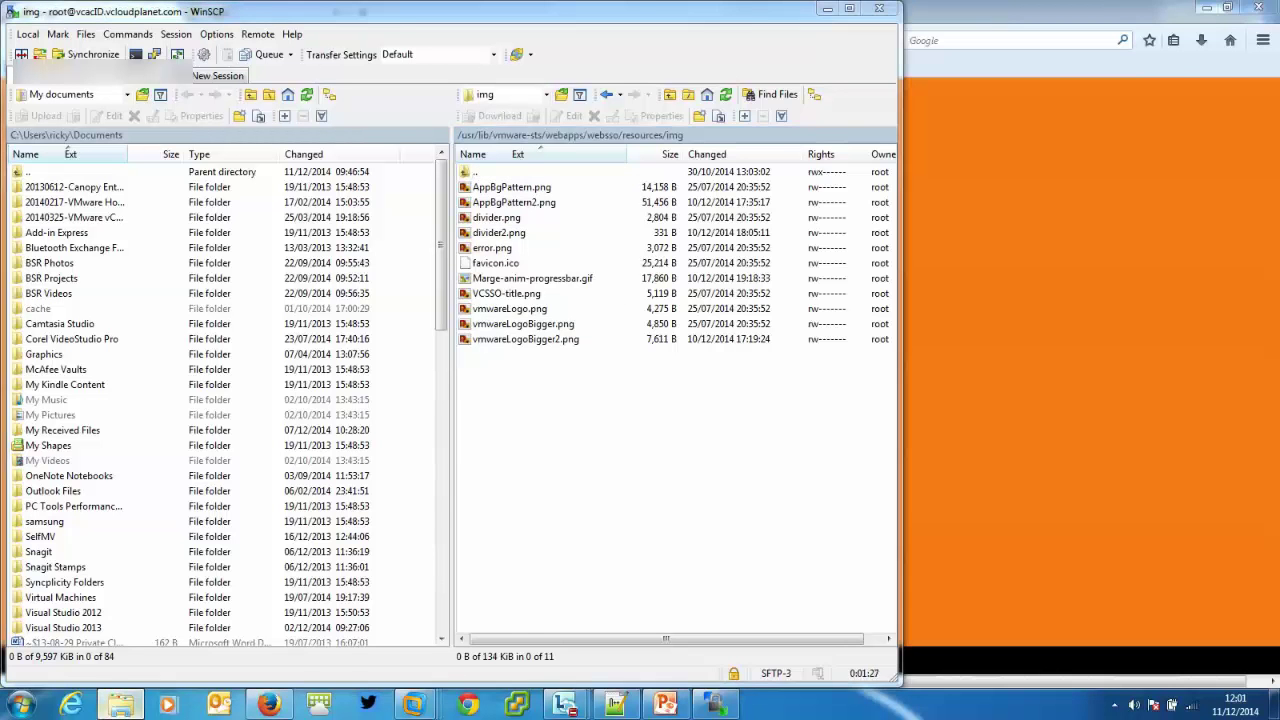
left_click_drag(930, 11, 726, 30)
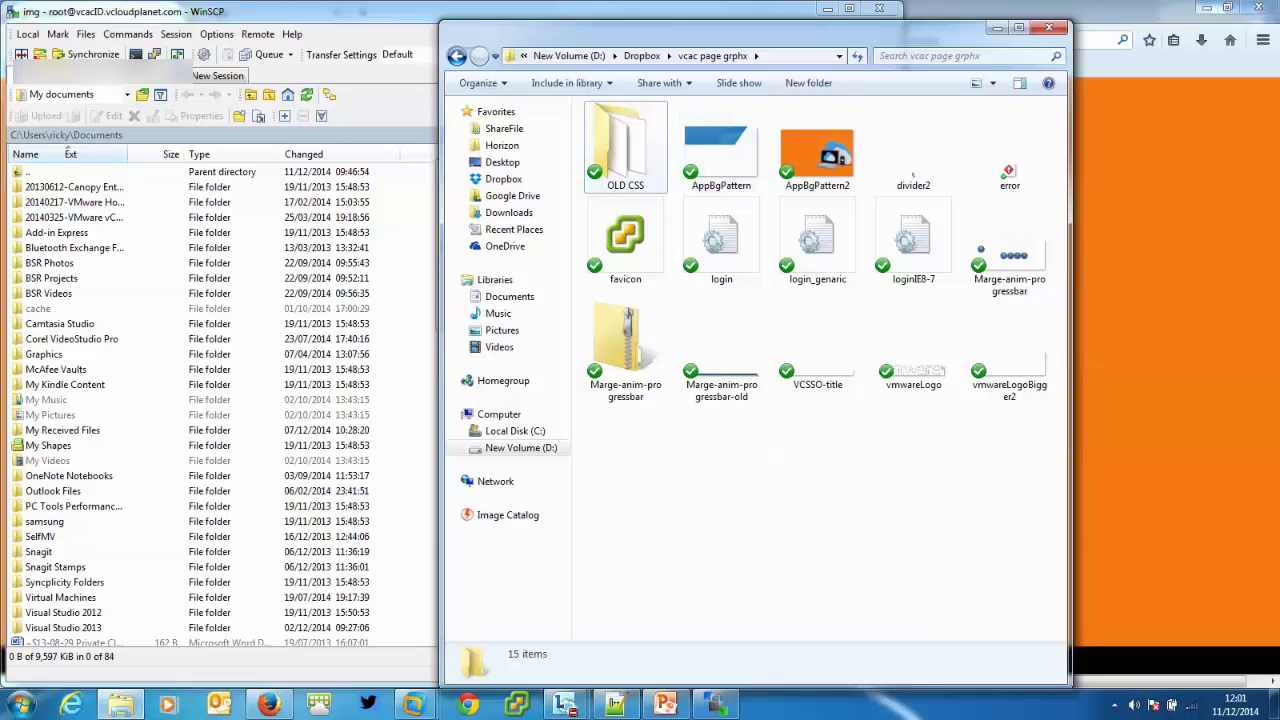
left_click_drag(800, 30, 996, 11)
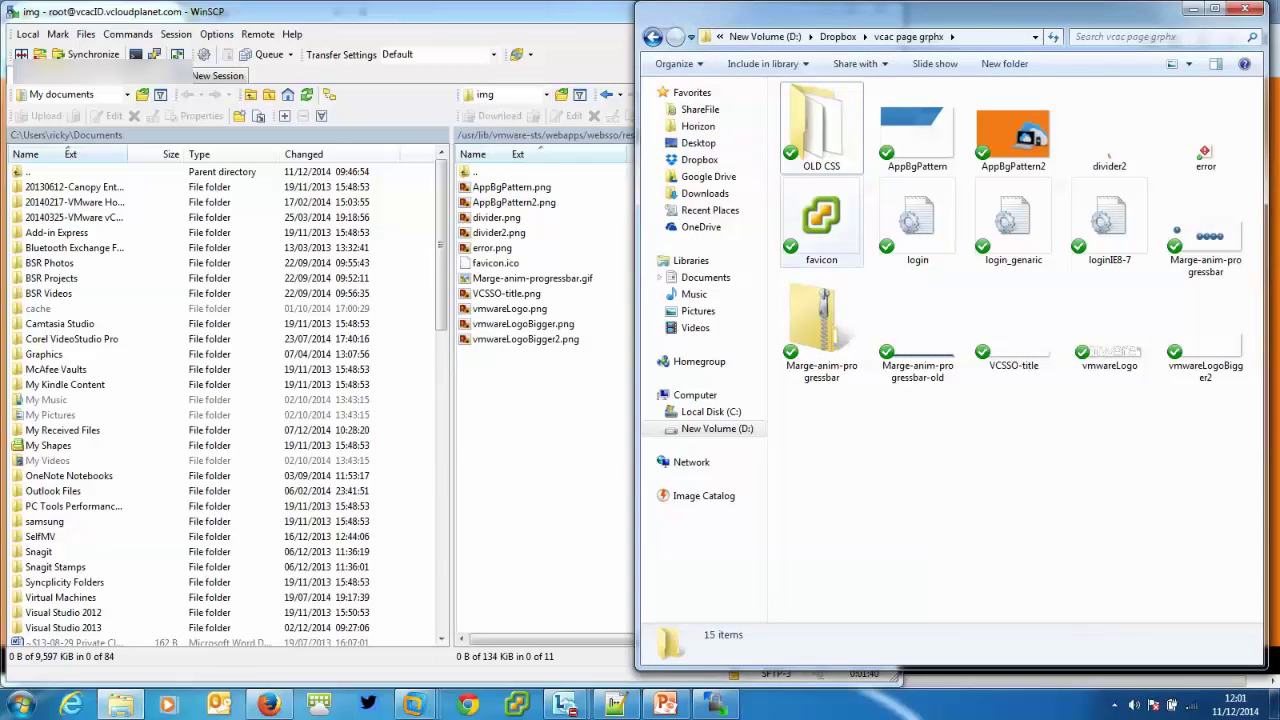
left_click_drag(996, 11, 870, 13)
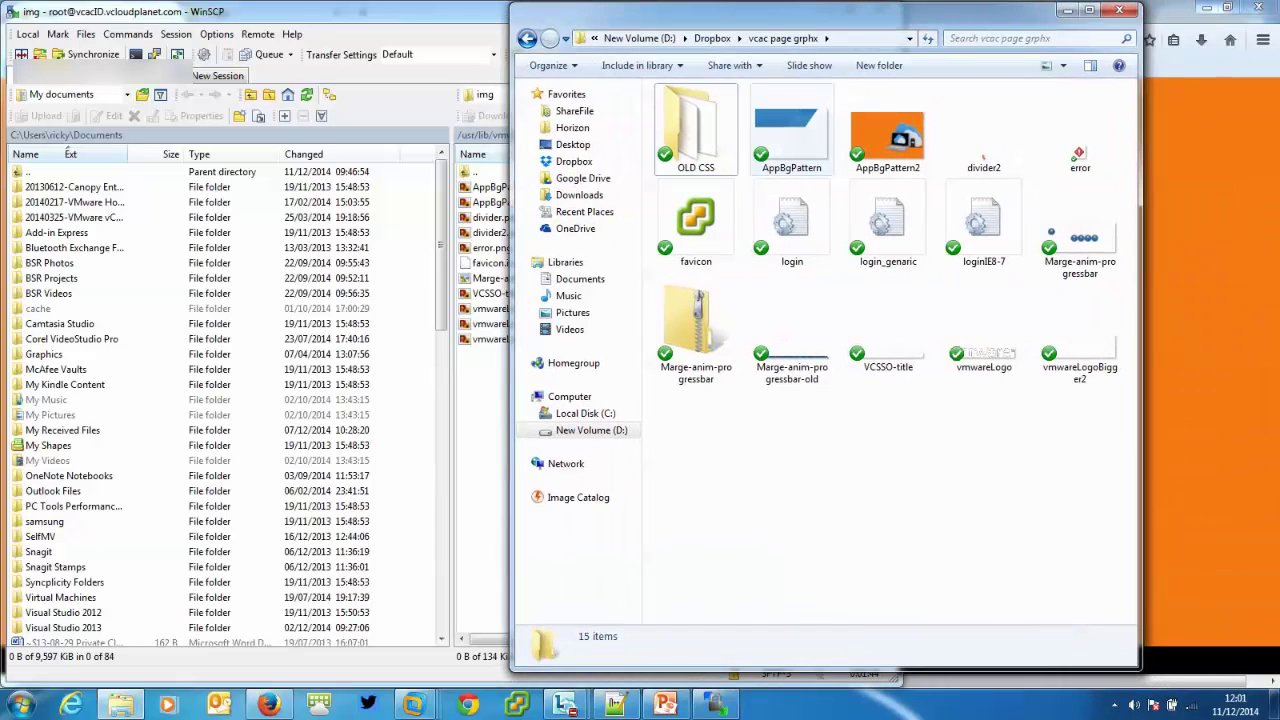
double_click(791, 135)
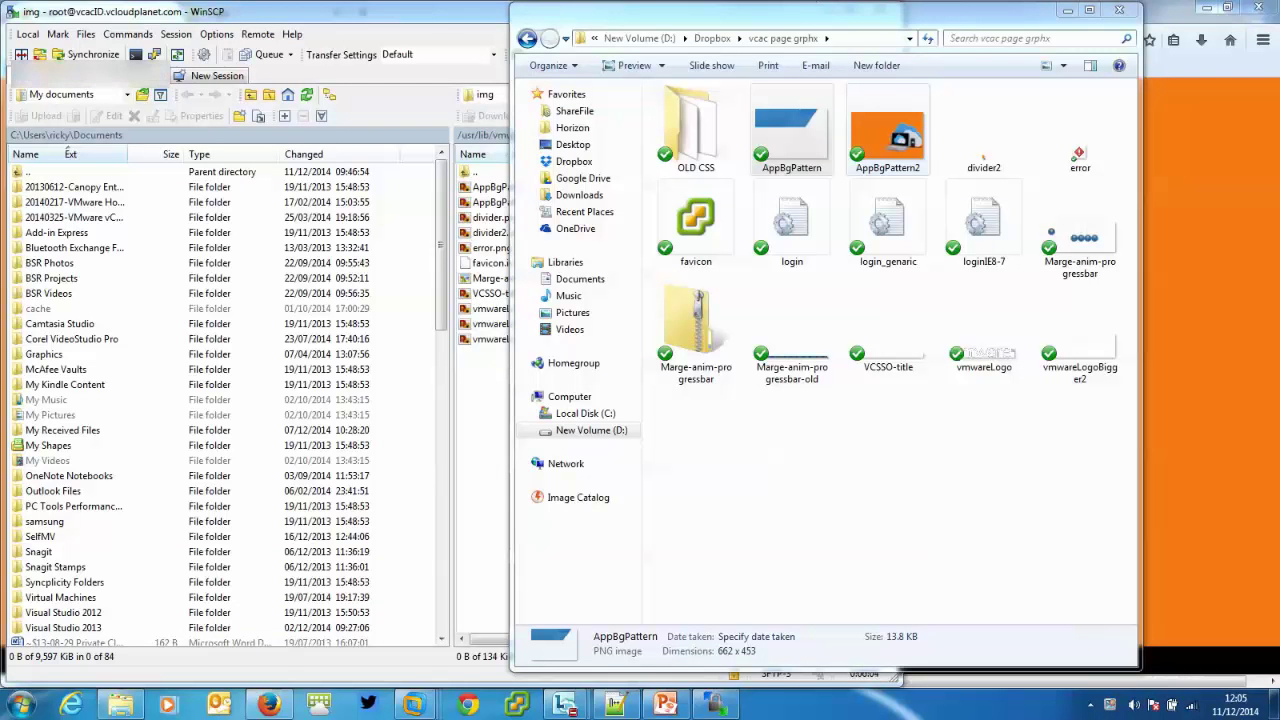
double_click(887, 135)
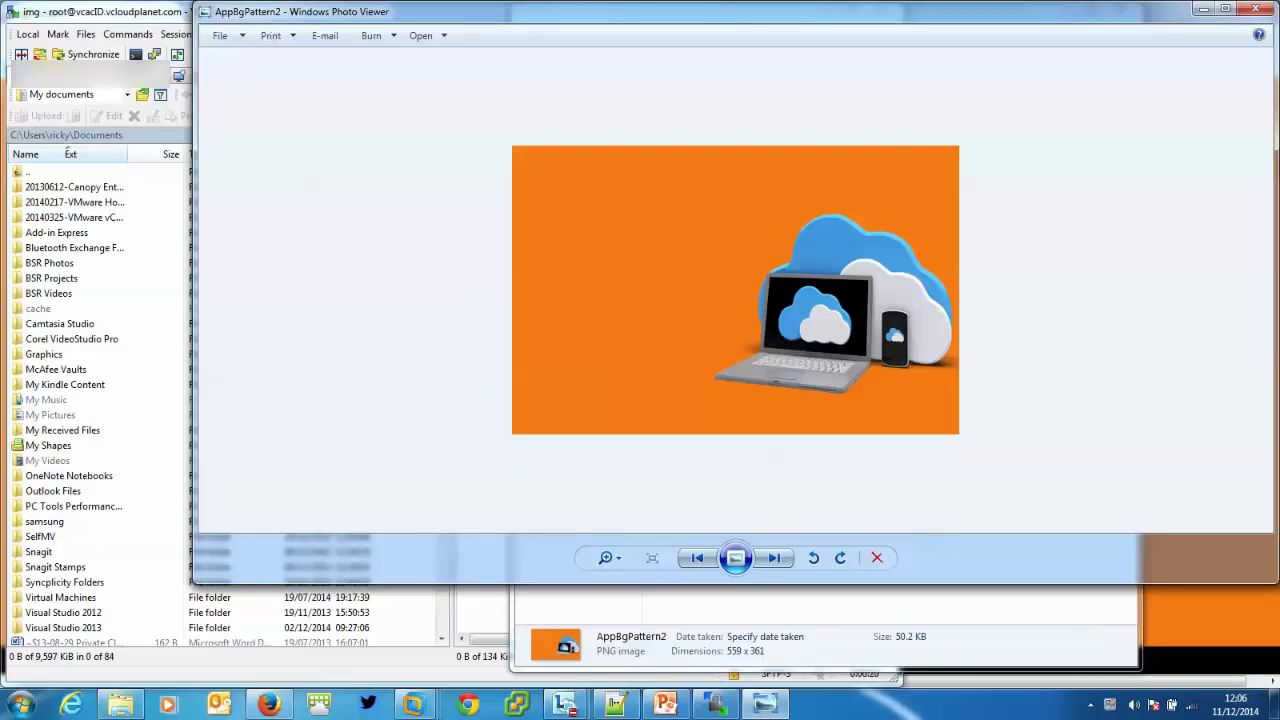
Nudge the Photo Viewer window aside and close the AppBgPattern2 preview.
left_click_drag(700, 12, 674, 45)
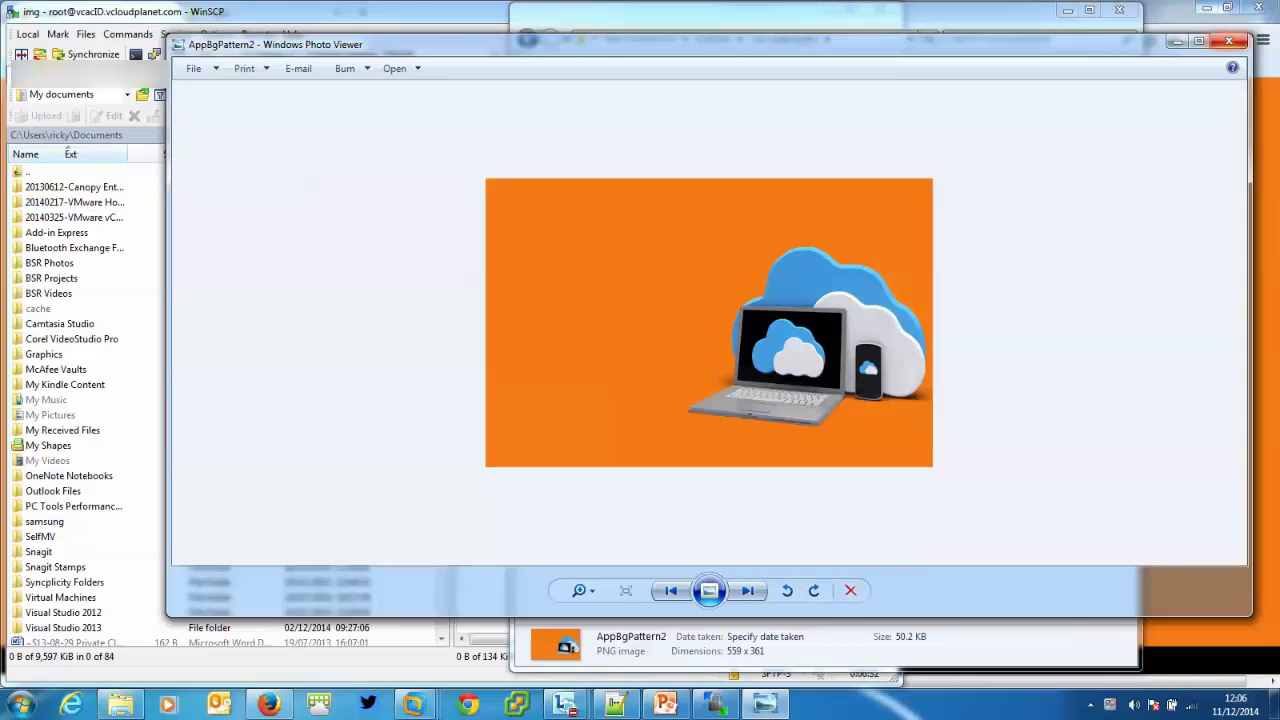
left_click(1232, 45)
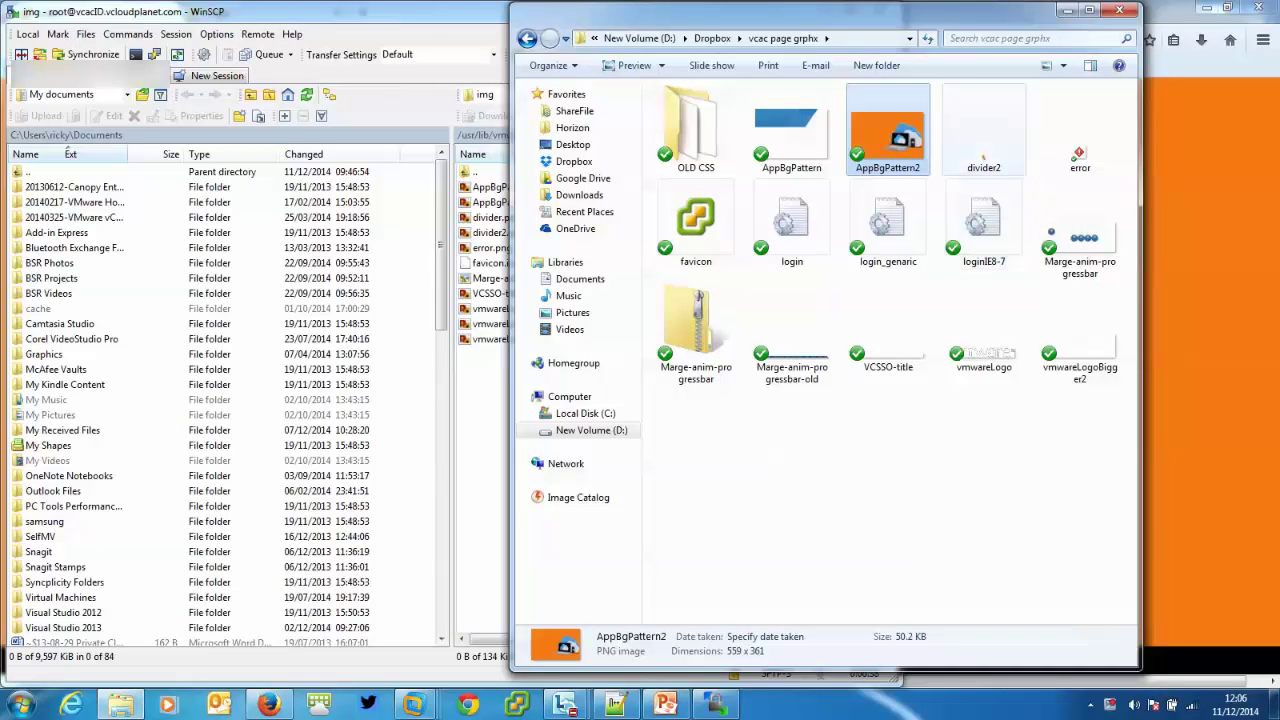
Check divider2's image details, shift the Explorer window right, and bring back Firefox's Canopy login page.
left_click(983, 130)
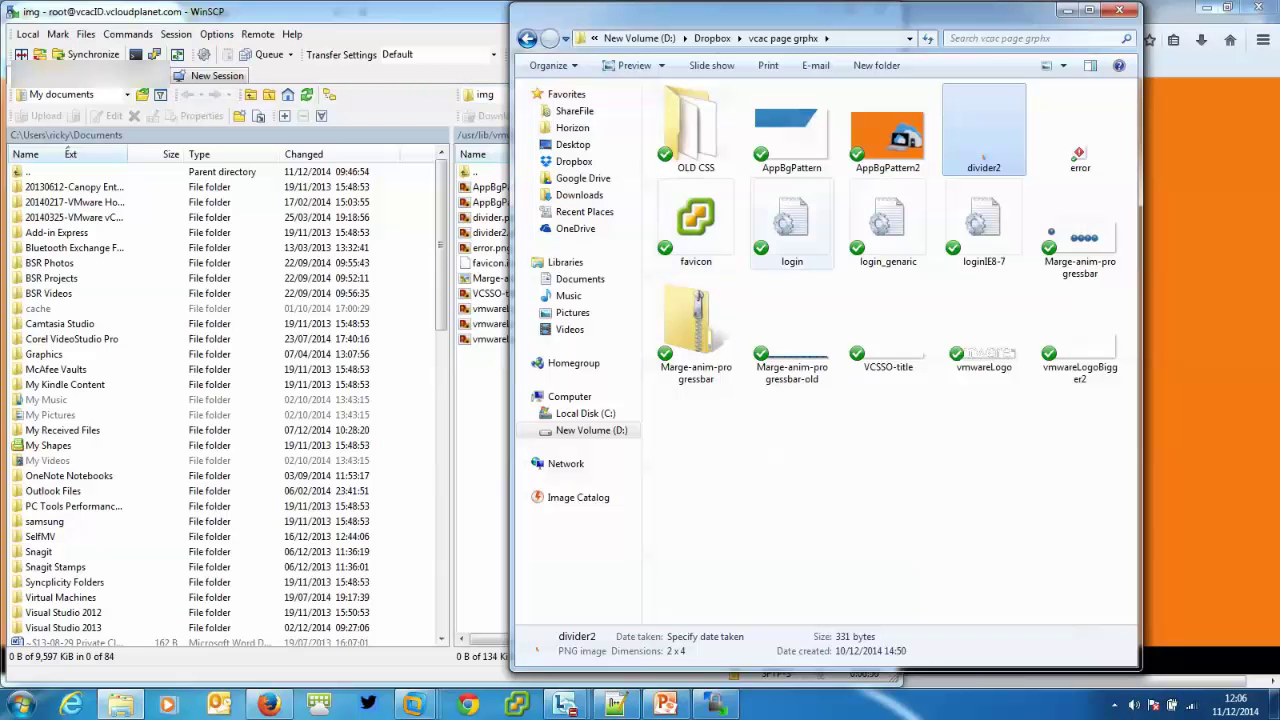
left_click_drag(830, 12, 889, 13)
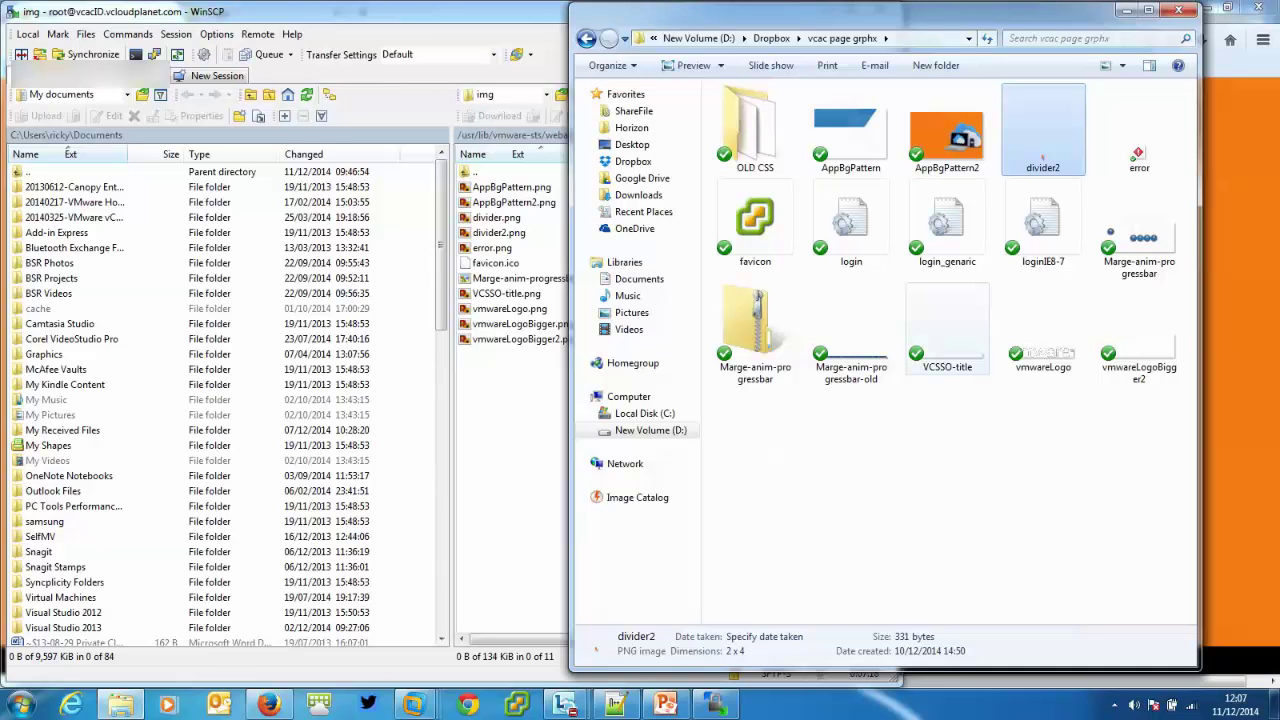
mouse_move(1112, 256)
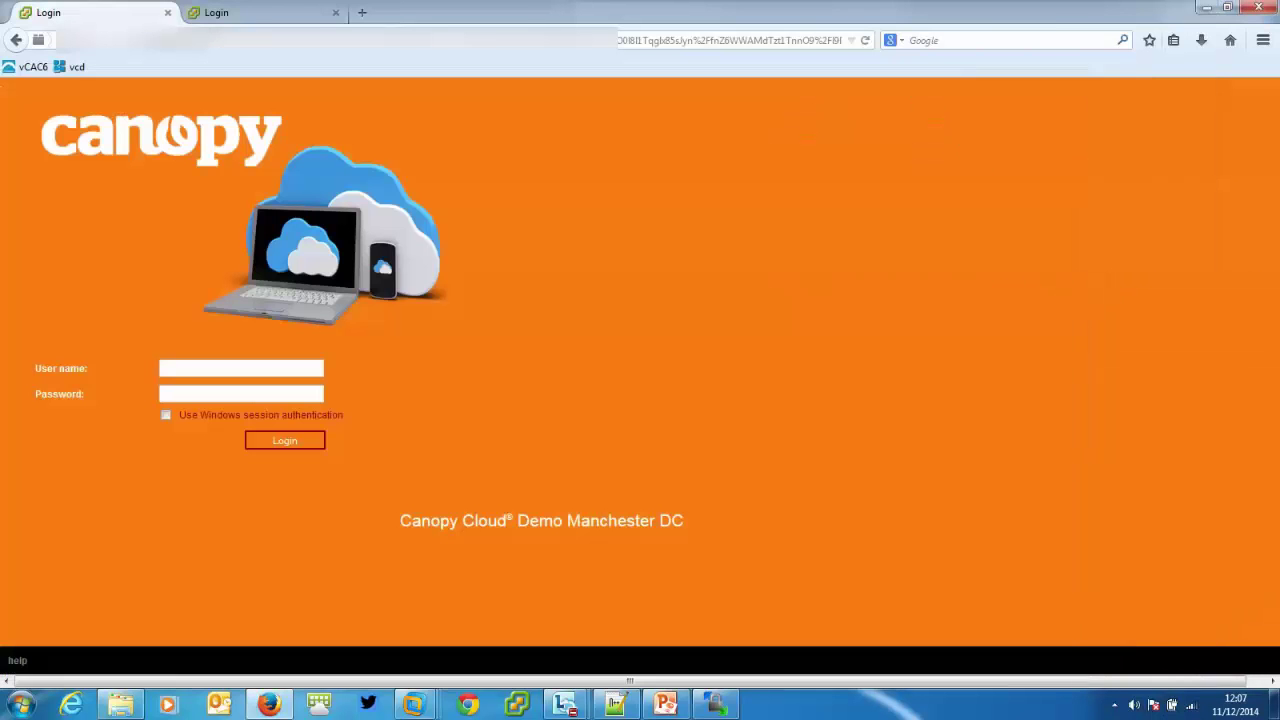
Sign in on the Canopy login page with the vCAC admin account, then select vmwareLogoBigger2 in Explorer.
left_click(241, 368)
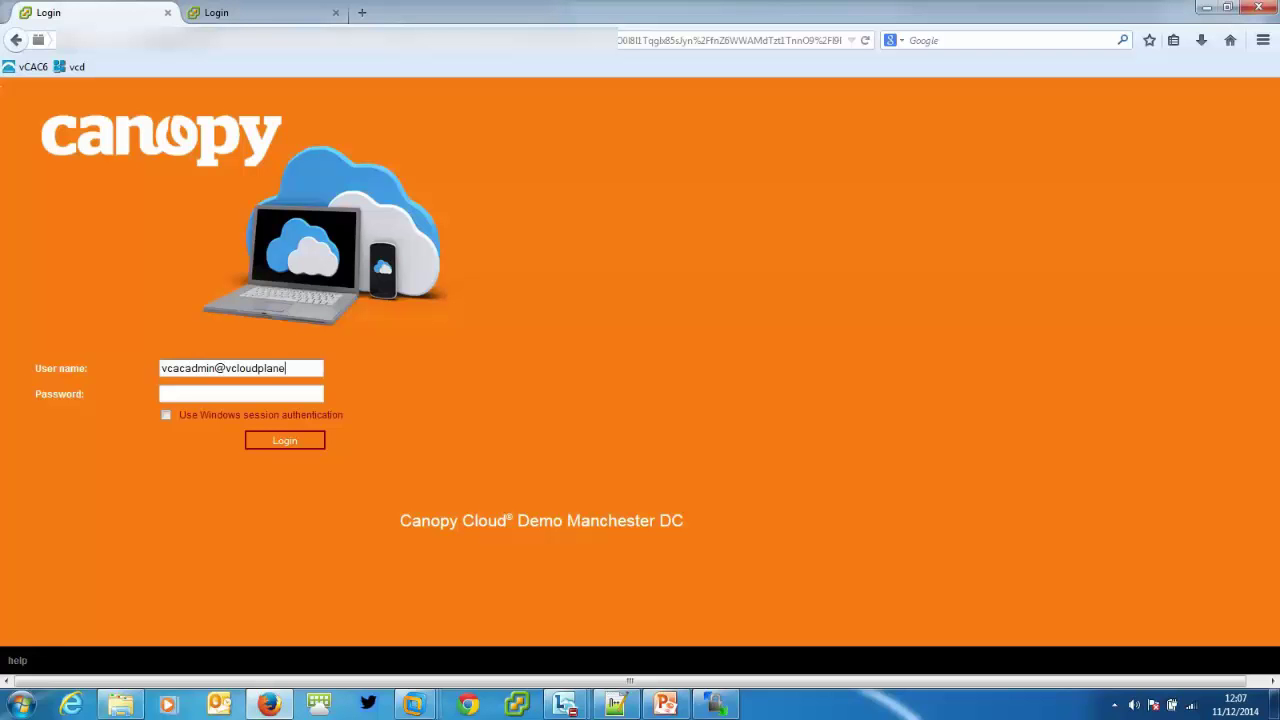
key("Tab")
type("••••••••")
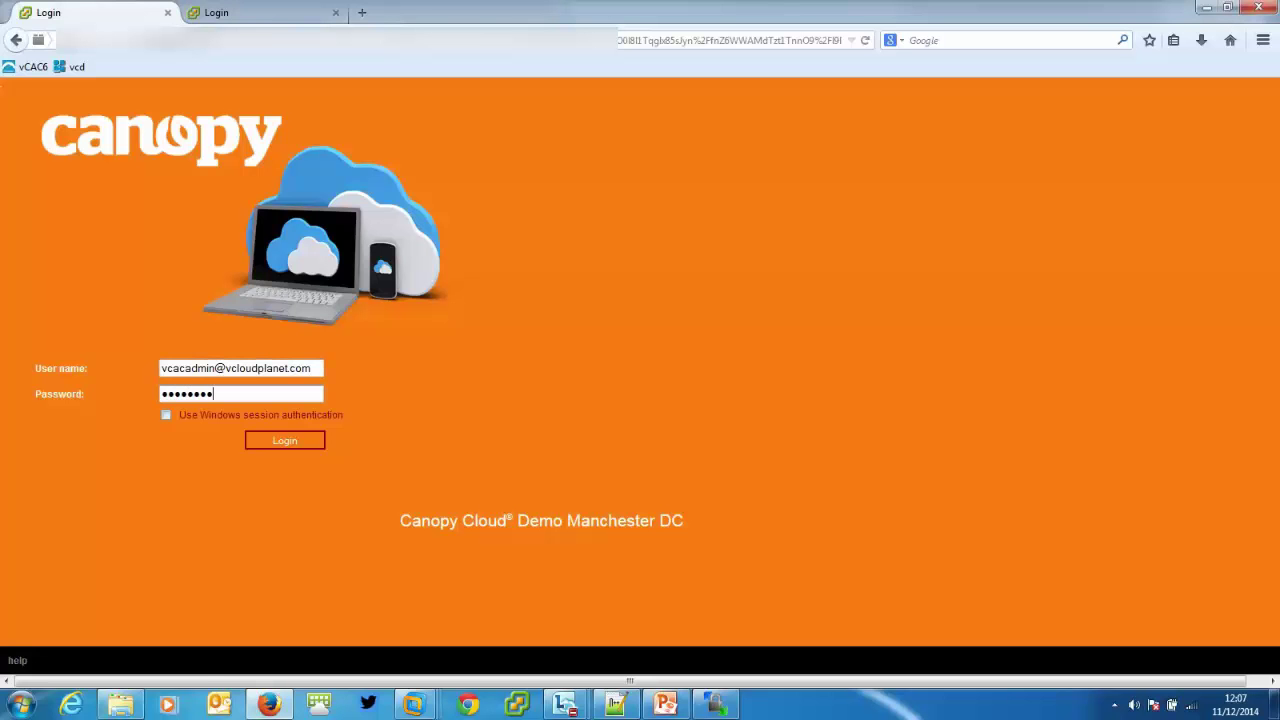
key("Return")
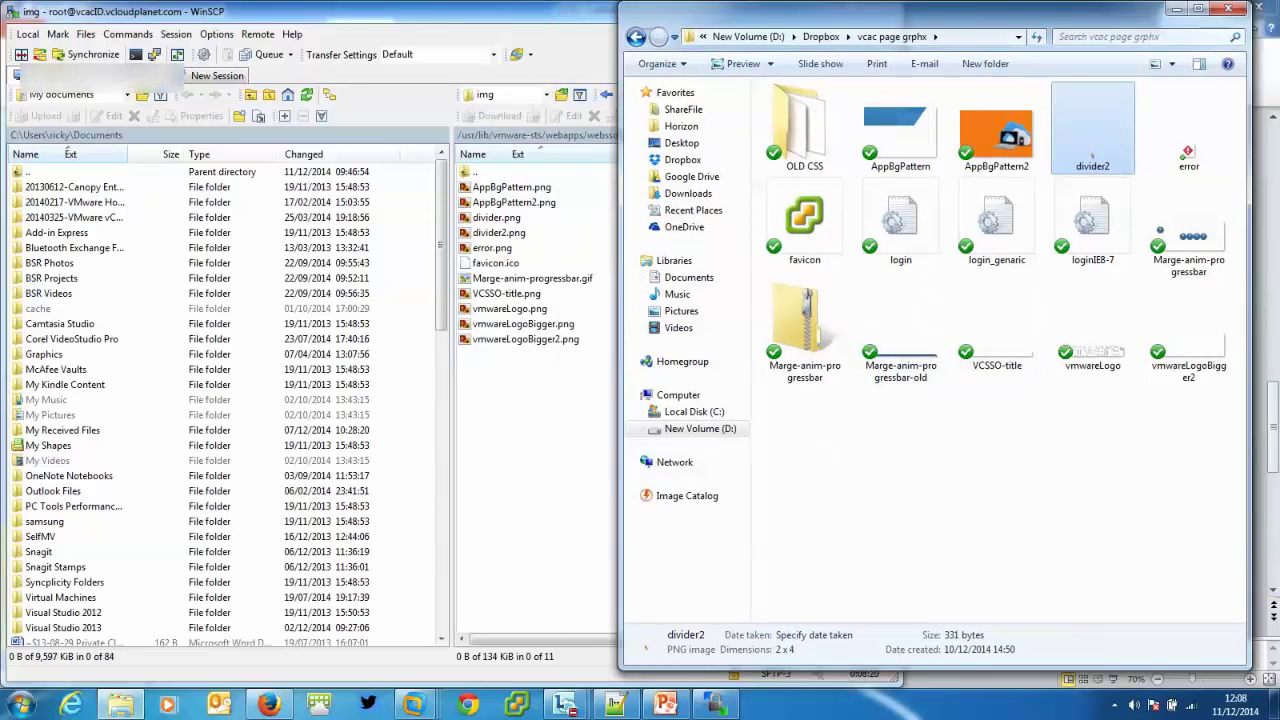
left_click(1188, 330)
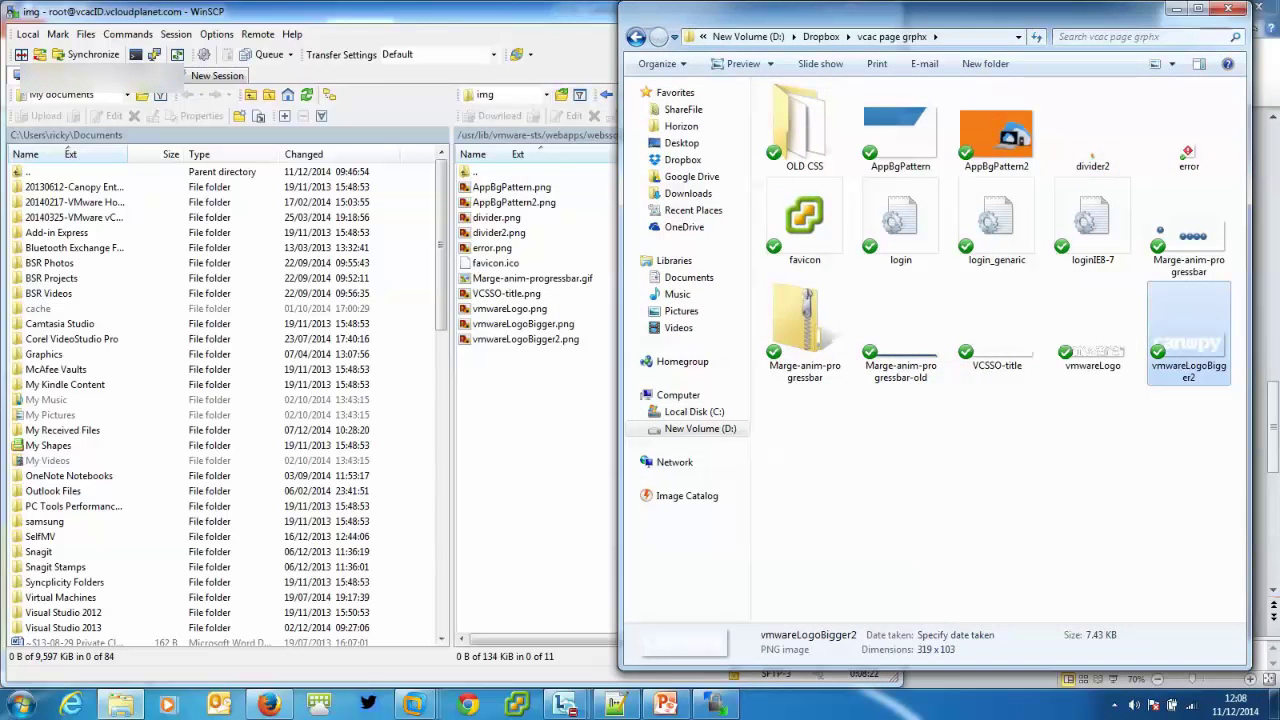
Preview the vmwareLogoBigger2 logo in Photo Viewer, minimise it, and return to the Canopy dashboard.
key("Return")
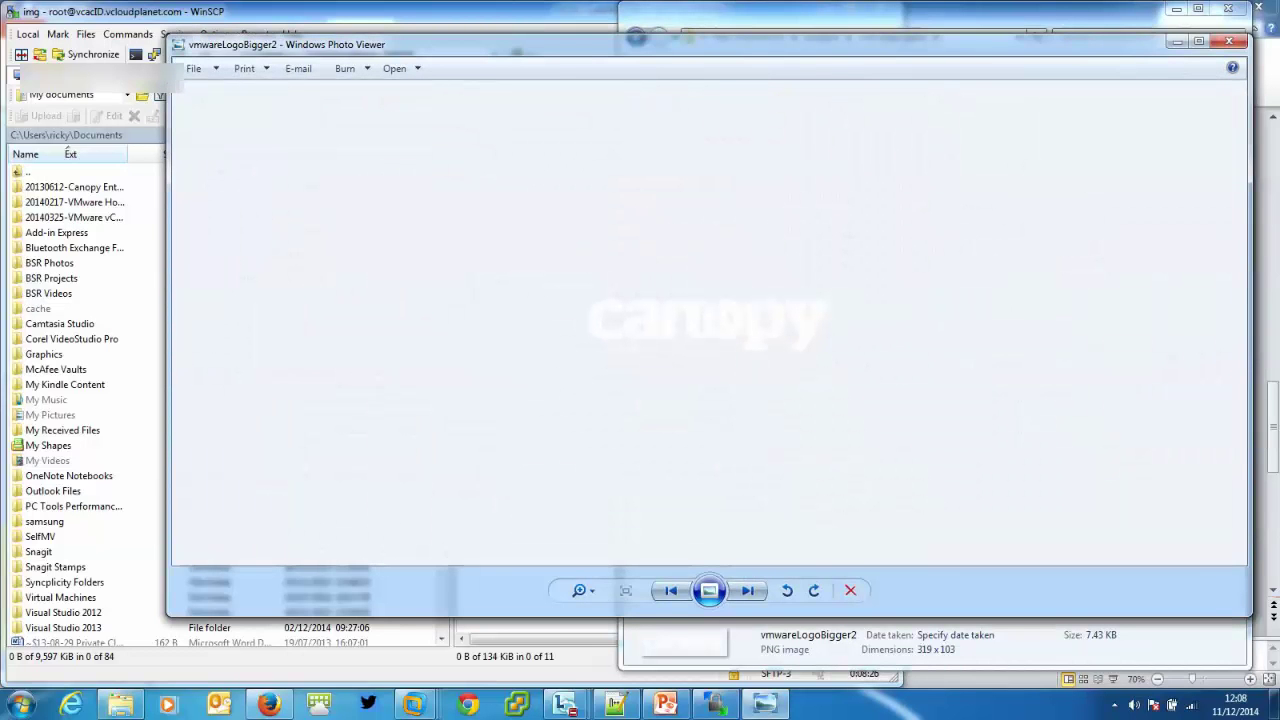
left_click(1178, 41)
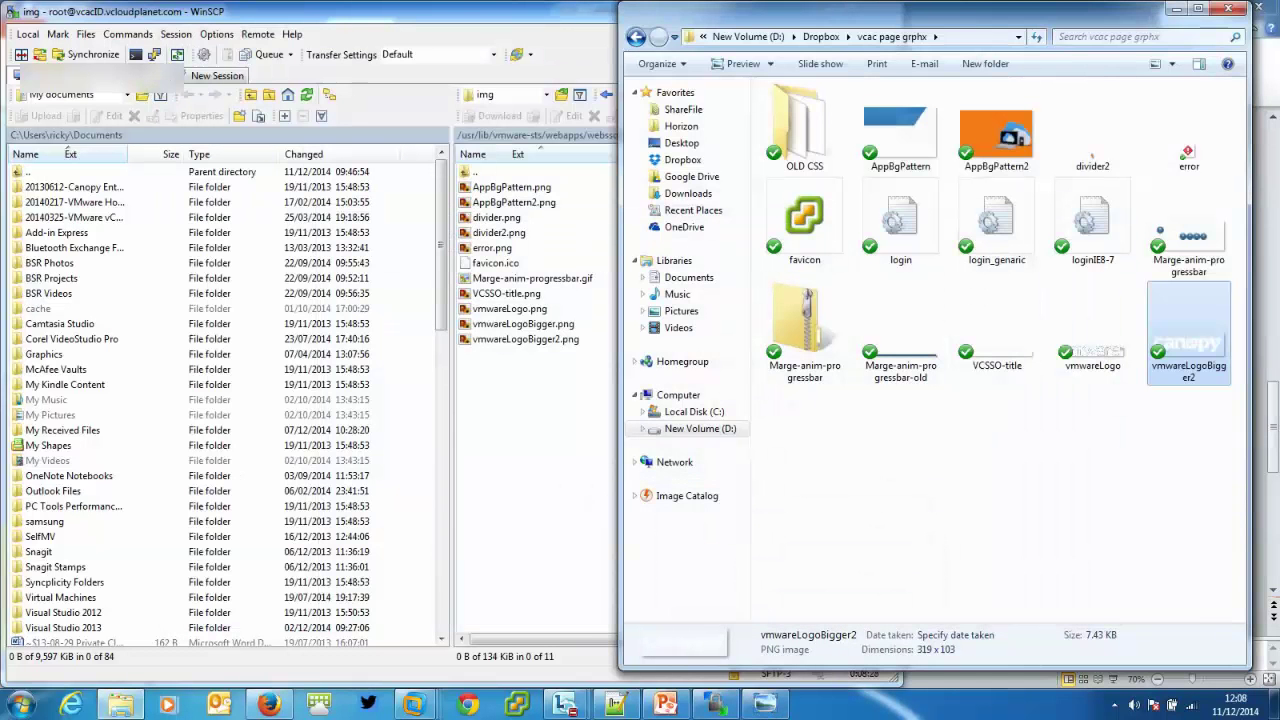
left_click(268, 705)
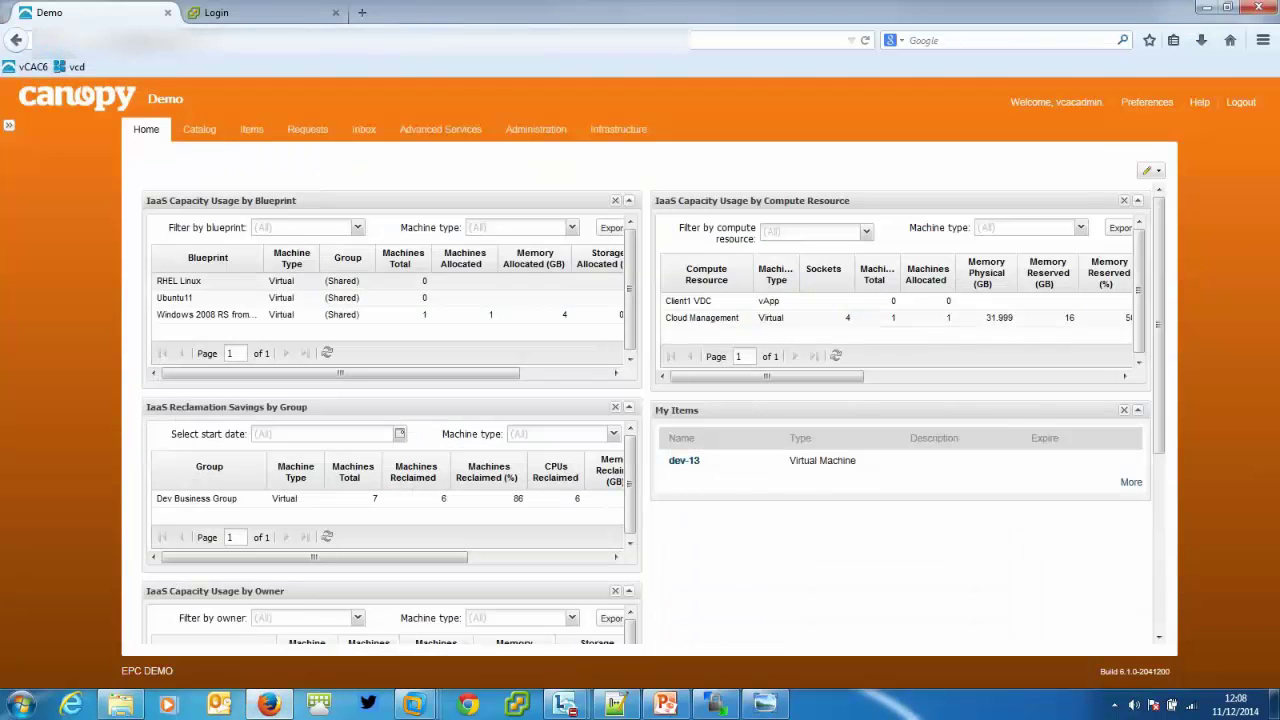
Log out of the Canopy vCAC dashboard and switch back to WinSCP's remote img folder.
left_click(1241, 102)
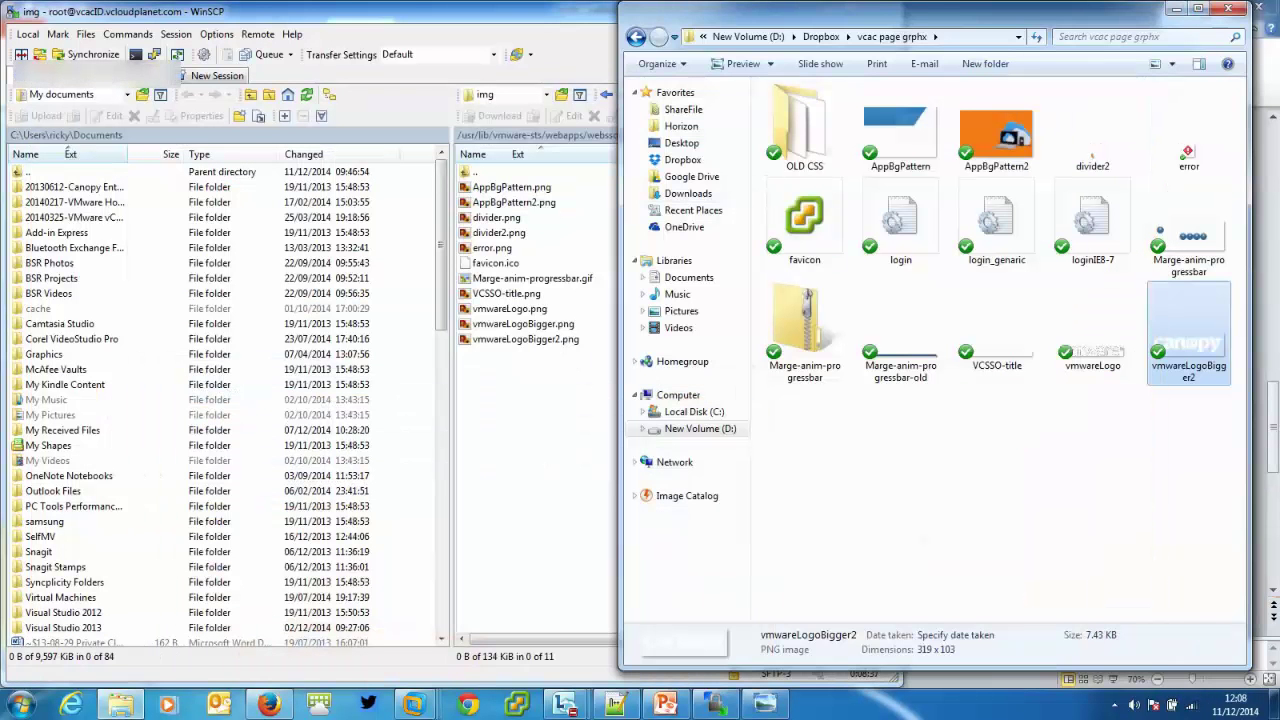
left_click(540, 412)
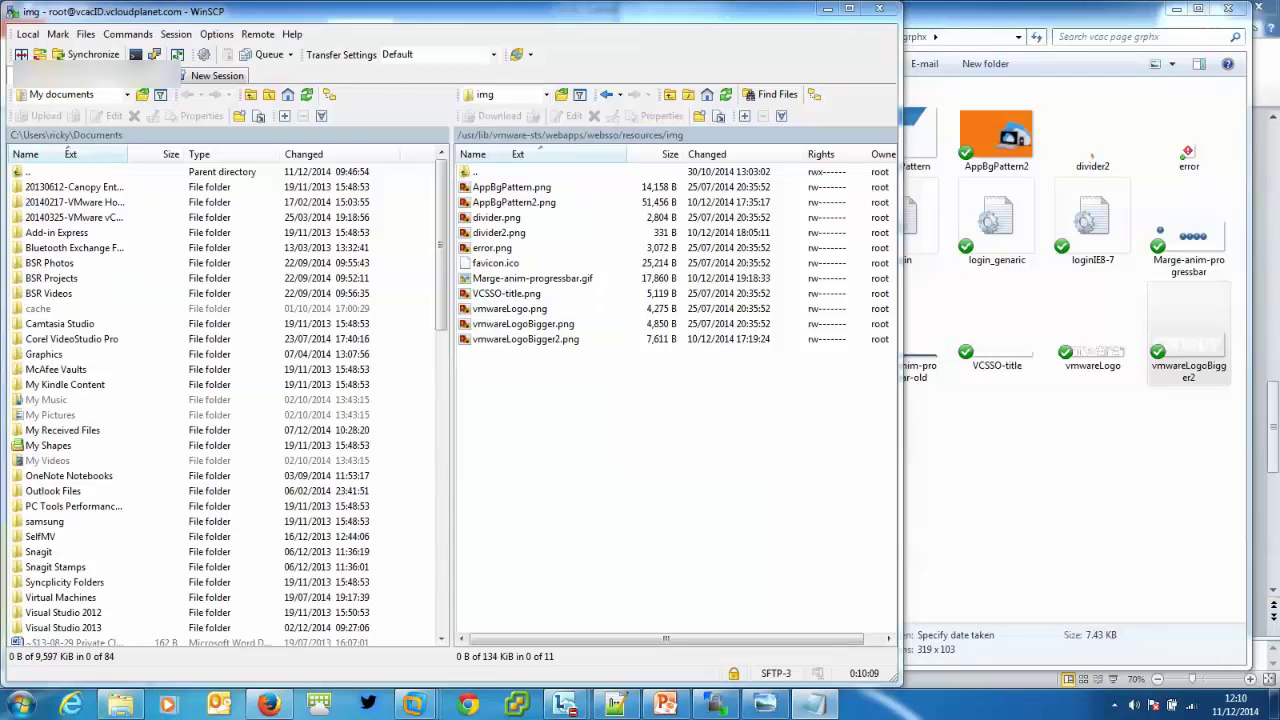
Launch JXplorer and start a new LDAP connection to host 192.168.1adsplanet.com.
left_click(20, 705)
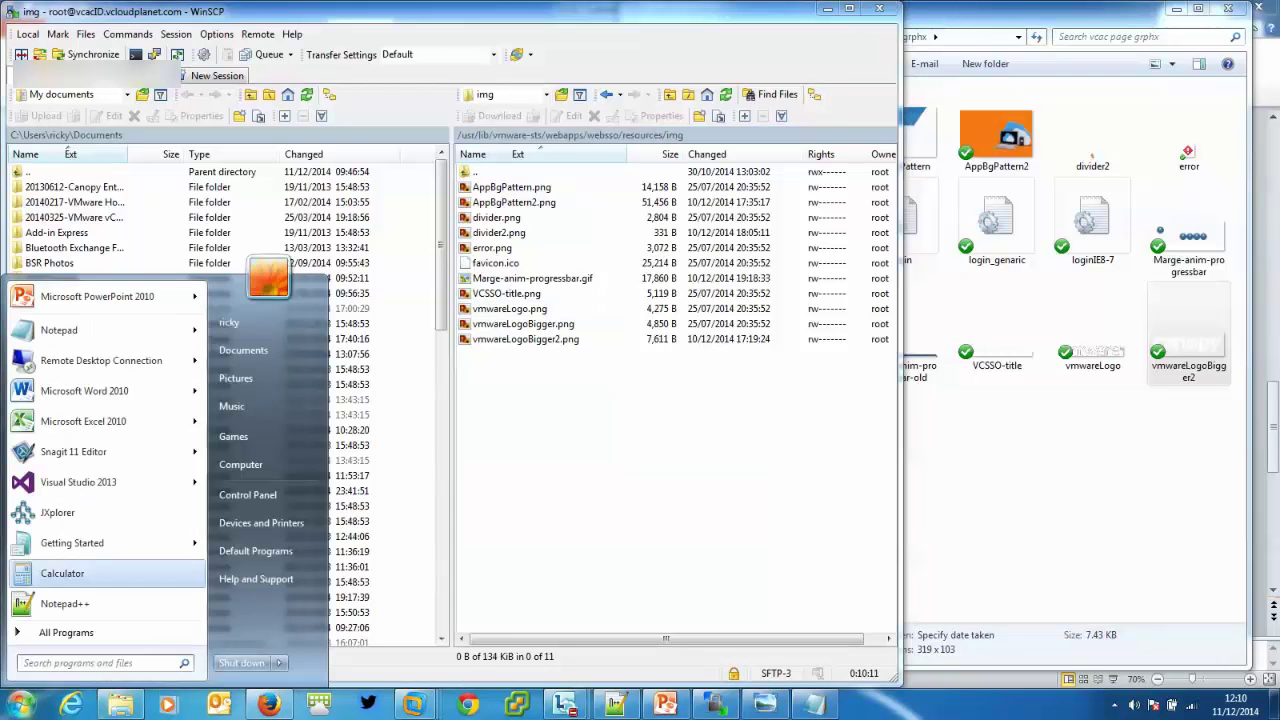
left_click(57, 512)
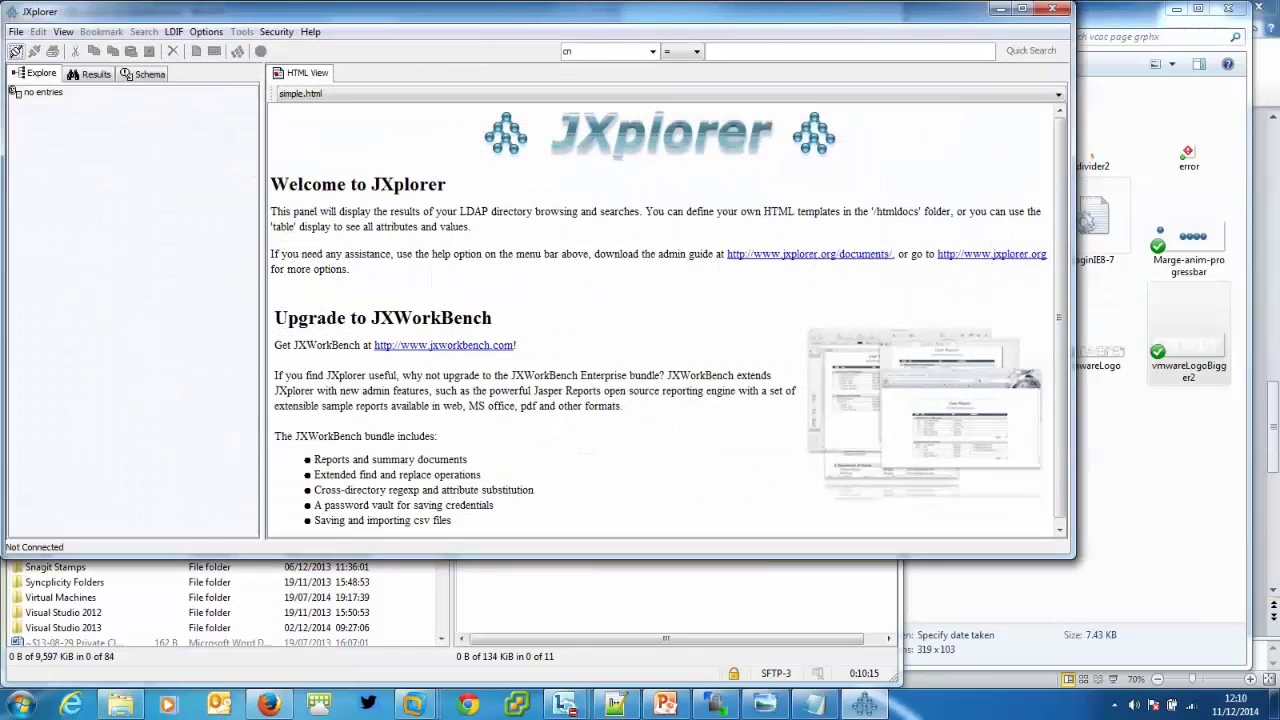
left_click(16, 31)
left_click(40, 62)
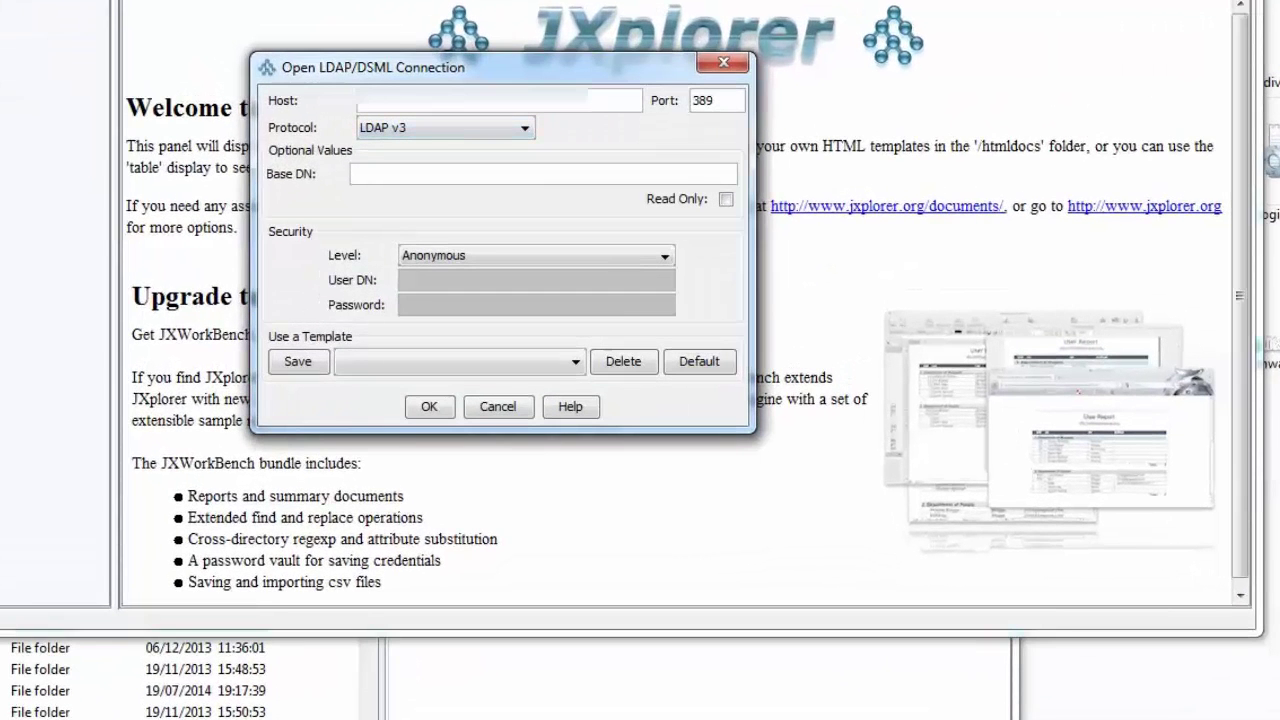
type("19")
type("2.168.1")
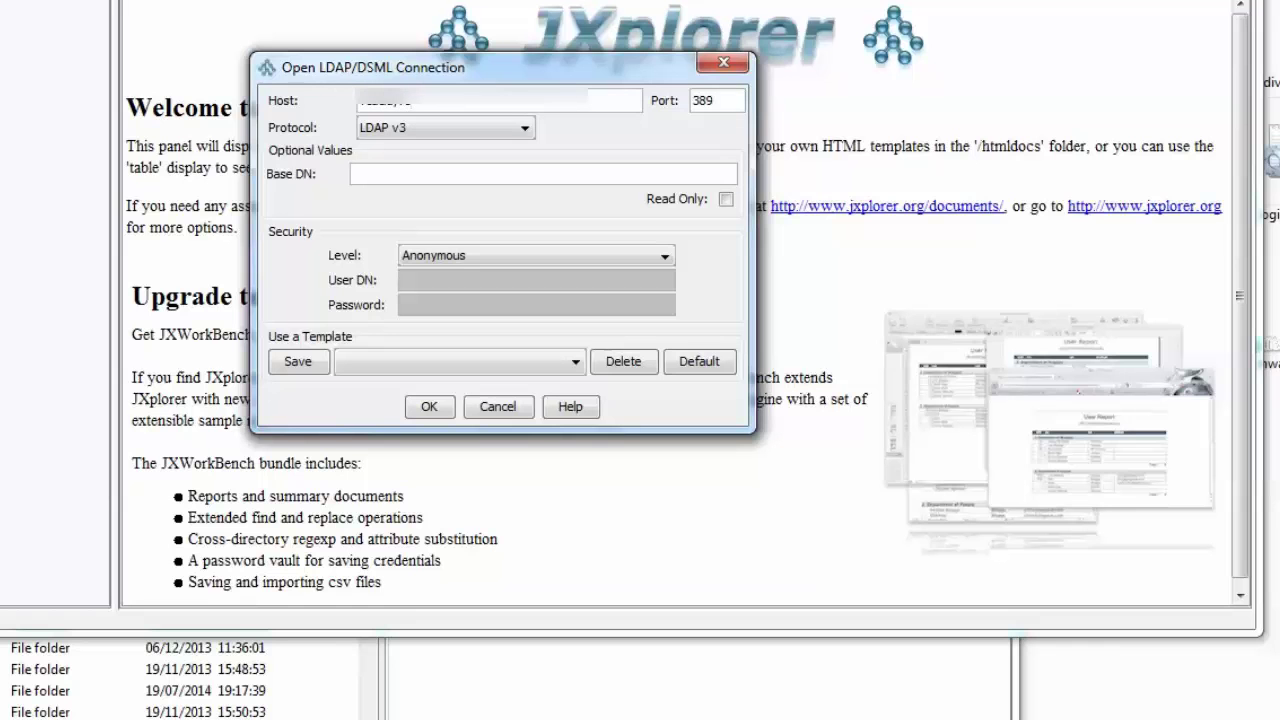
type("adsplanet.com")
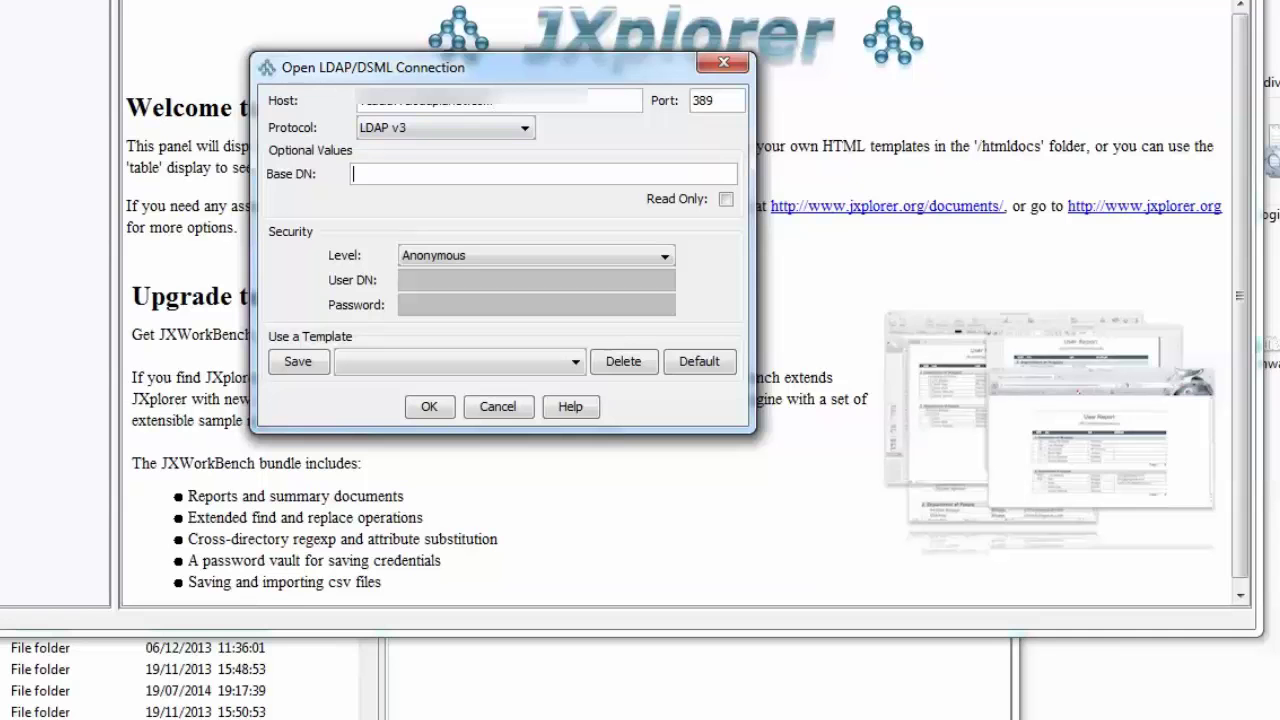
Paste the base DN dc=vsphere, dc=local from the notes and set the security level to User + Password.
key("alt+Tab")
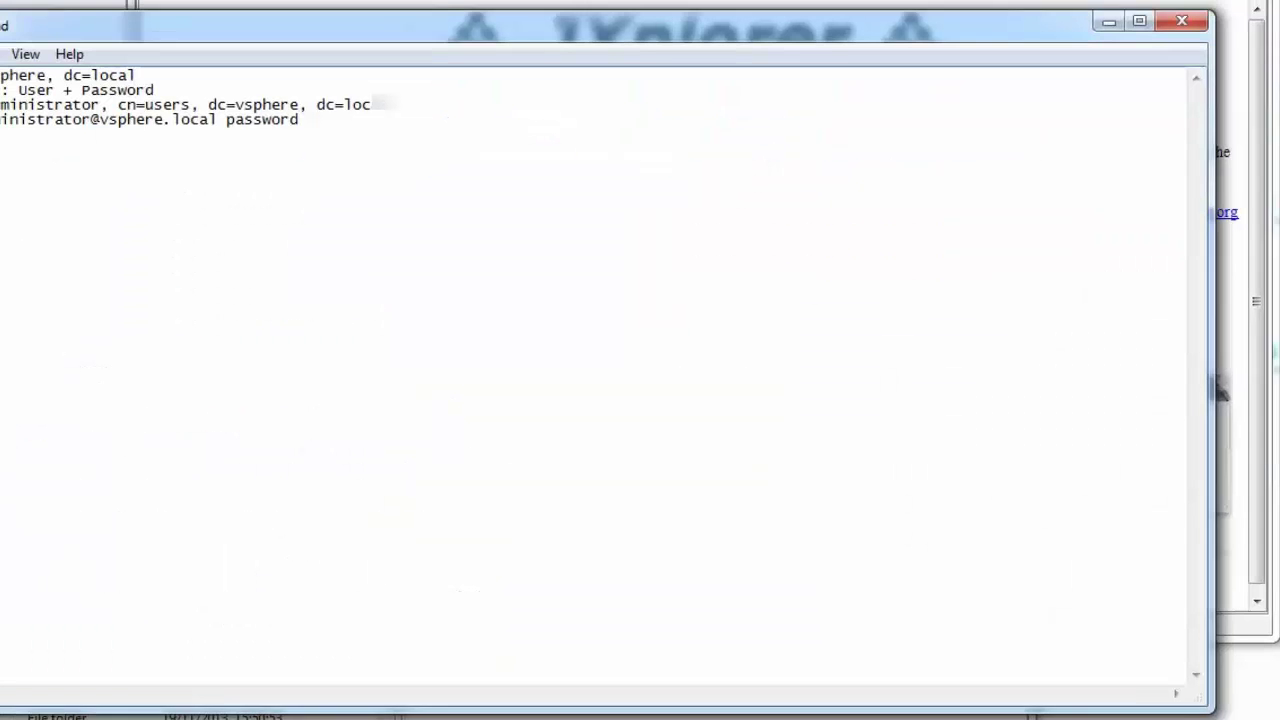
left_click_drag(145, 293, 223, 293)
left_click_drag(286, 128, 105, 128)
right_click(116, 131)
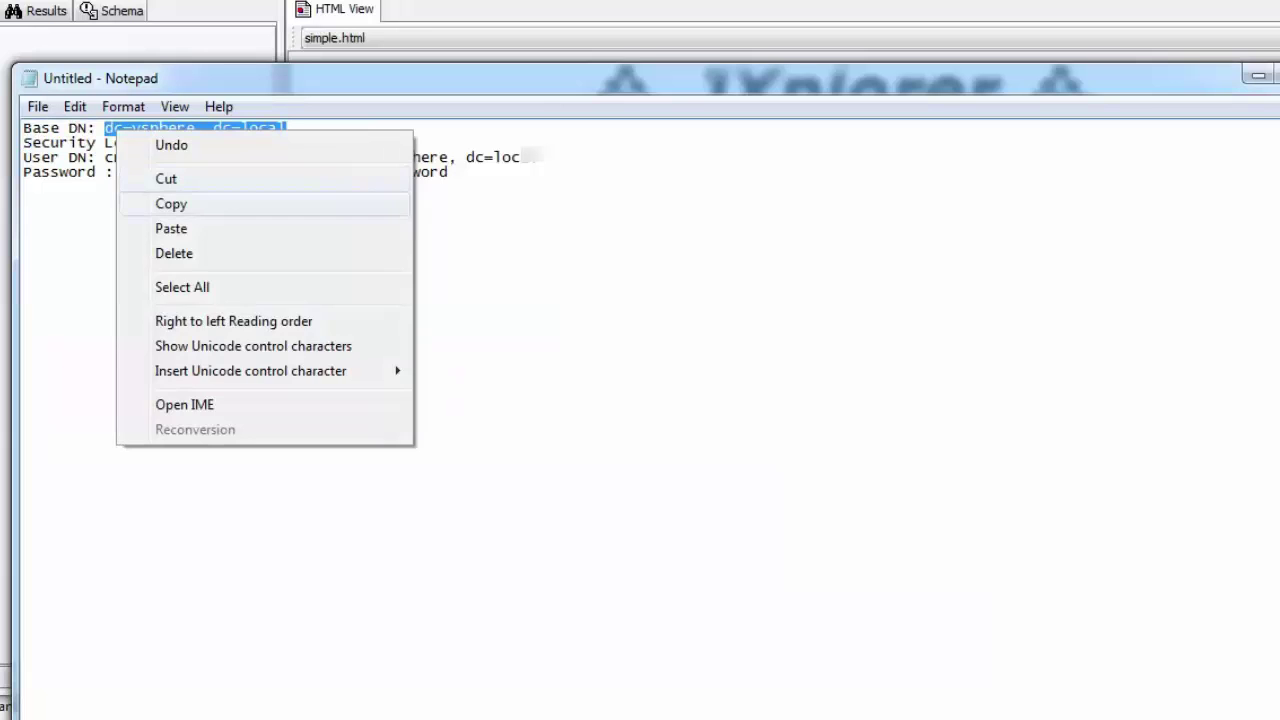
left_click(171, 203)
key("alt+Tab")
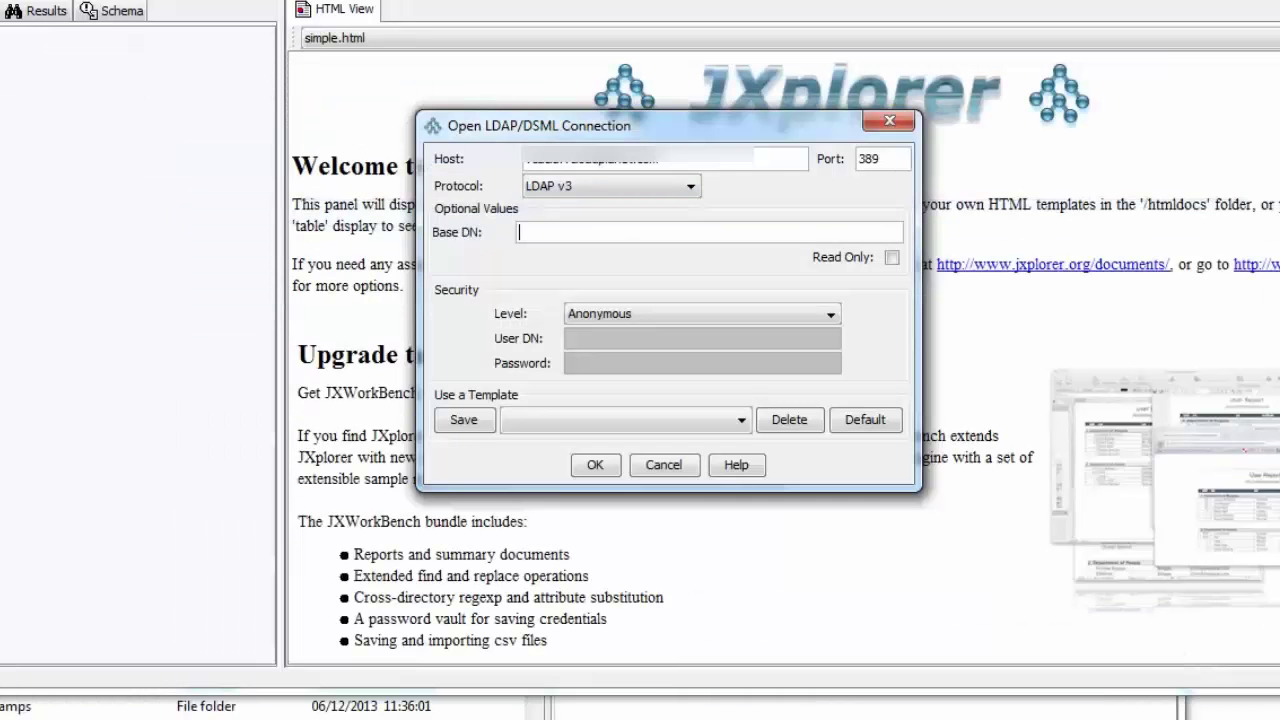
key("ctrl+v")
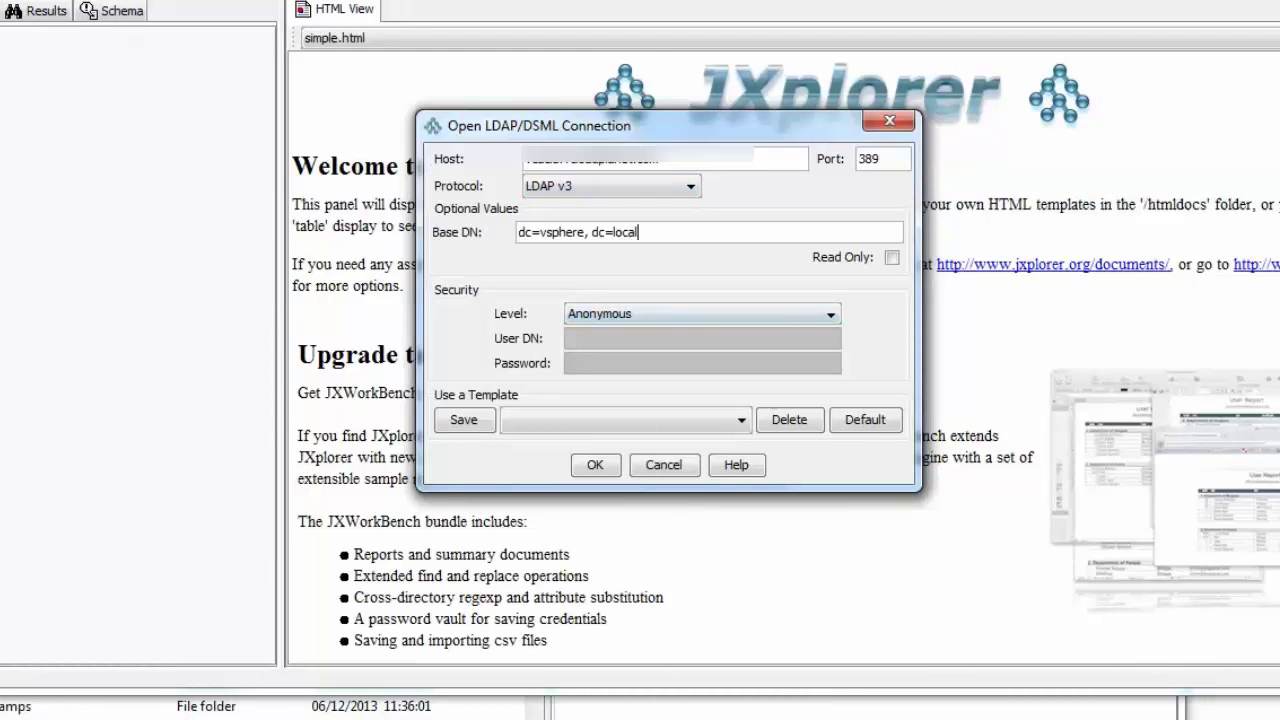
left_click(700, 314)
key("Return")
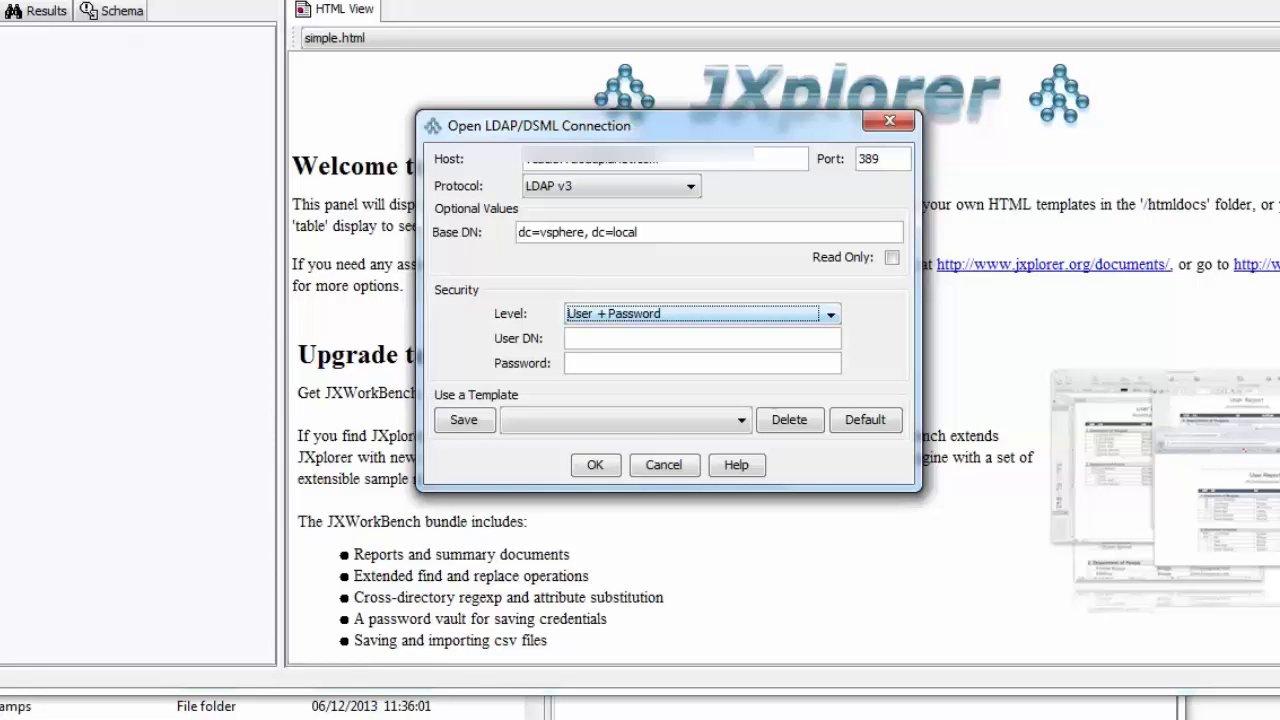
Fill in the administrator User DN copied from the notes and enter the account password.
key("alt+Tab")
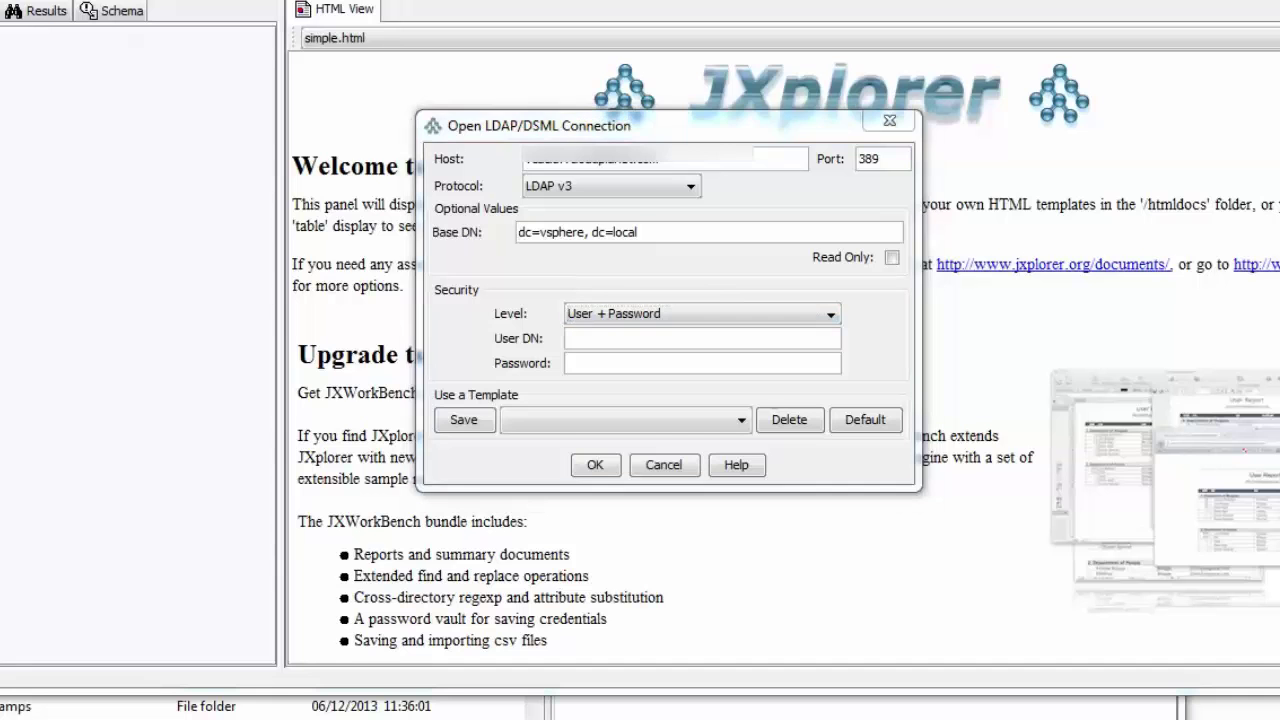
left_click_drag(539, 157, 104, 157)
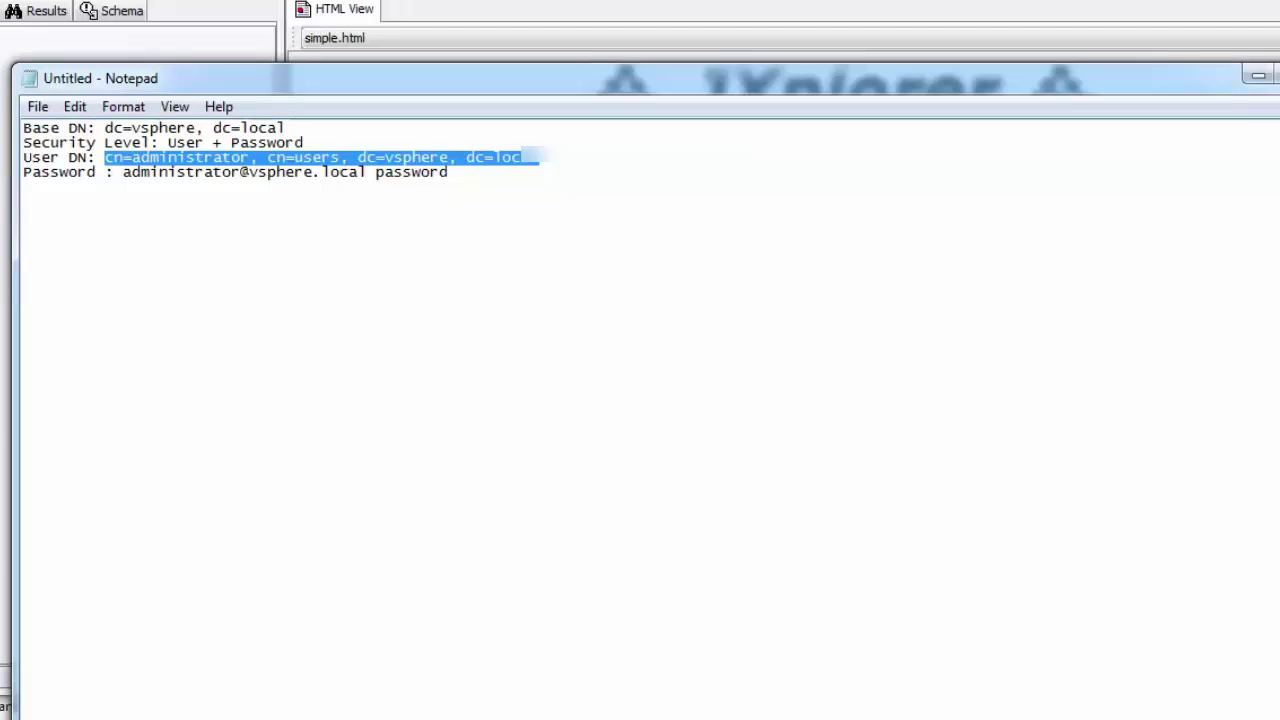
right_click(122, 159)
left_click(180, 234)
key("alt+Tab")
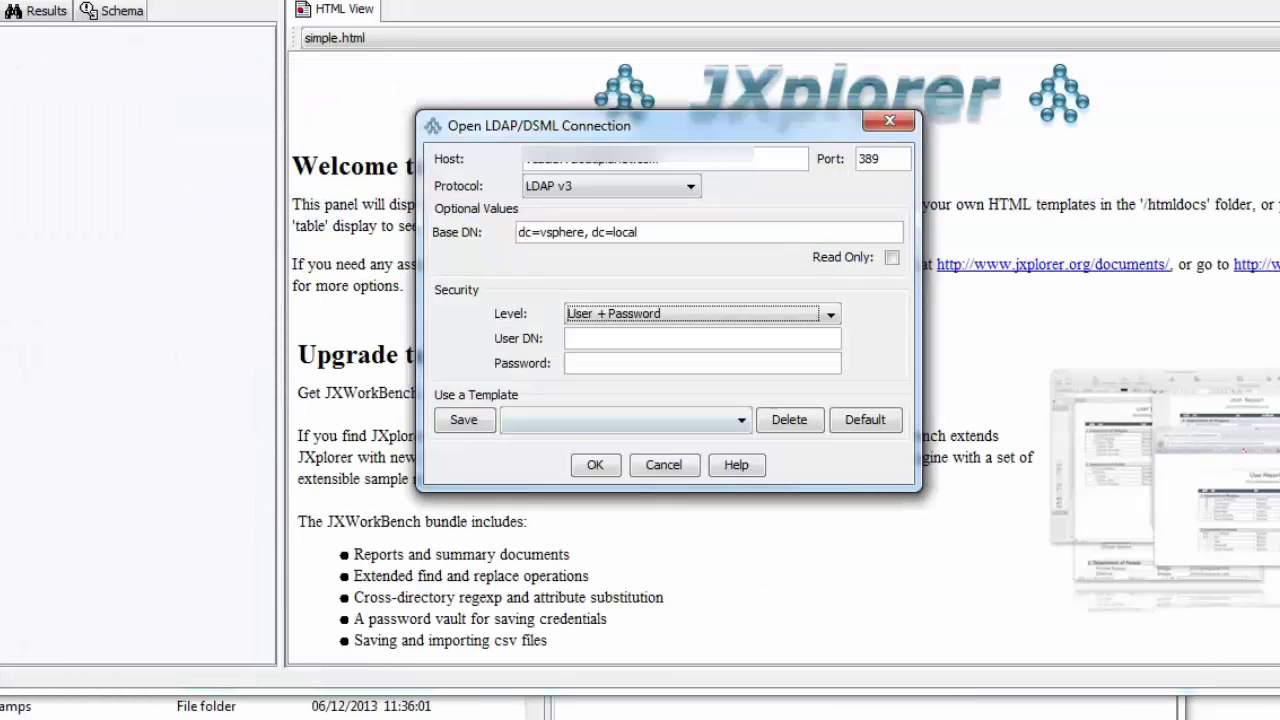
key("Tab")
key("ctrl+v")
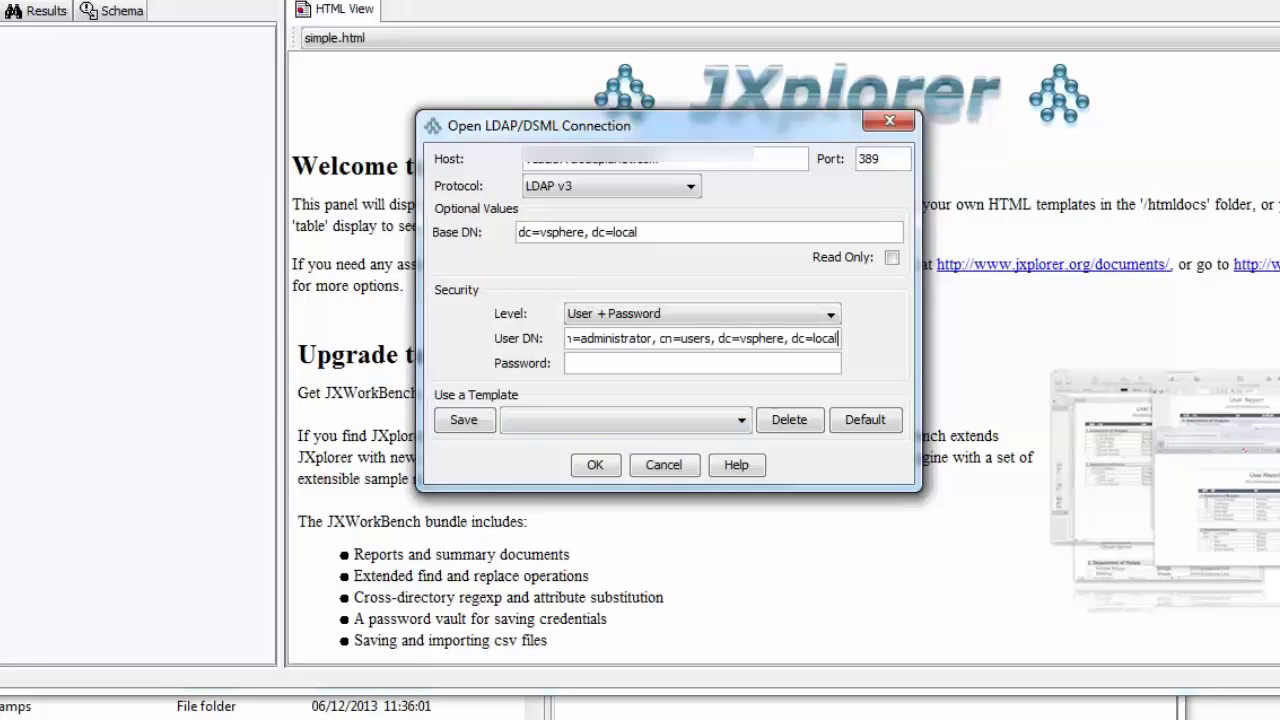
key("Tab")
type("password")
key("BackSpace")
key("BackSpace")
key("BackSpace")
key("BackSpace")
key("BackSpace")
key("BackSpace")
key("BackSpace")
key("BackSpace")
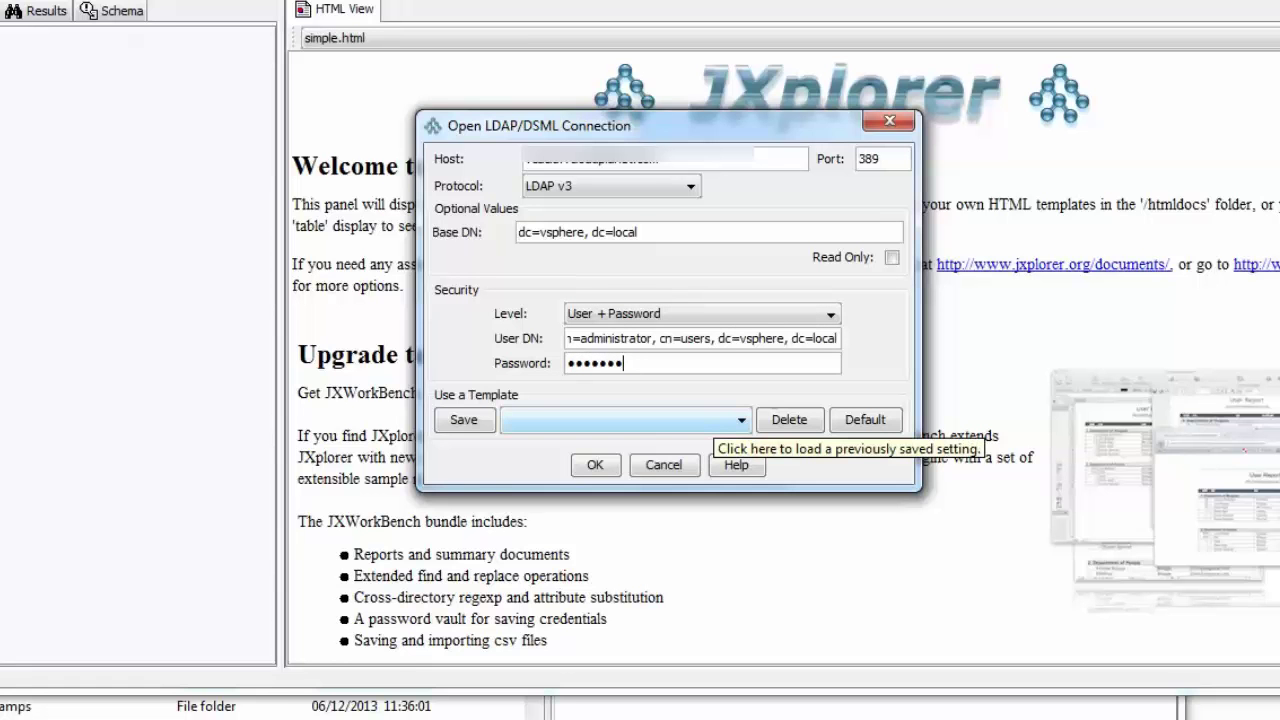
type("password1")
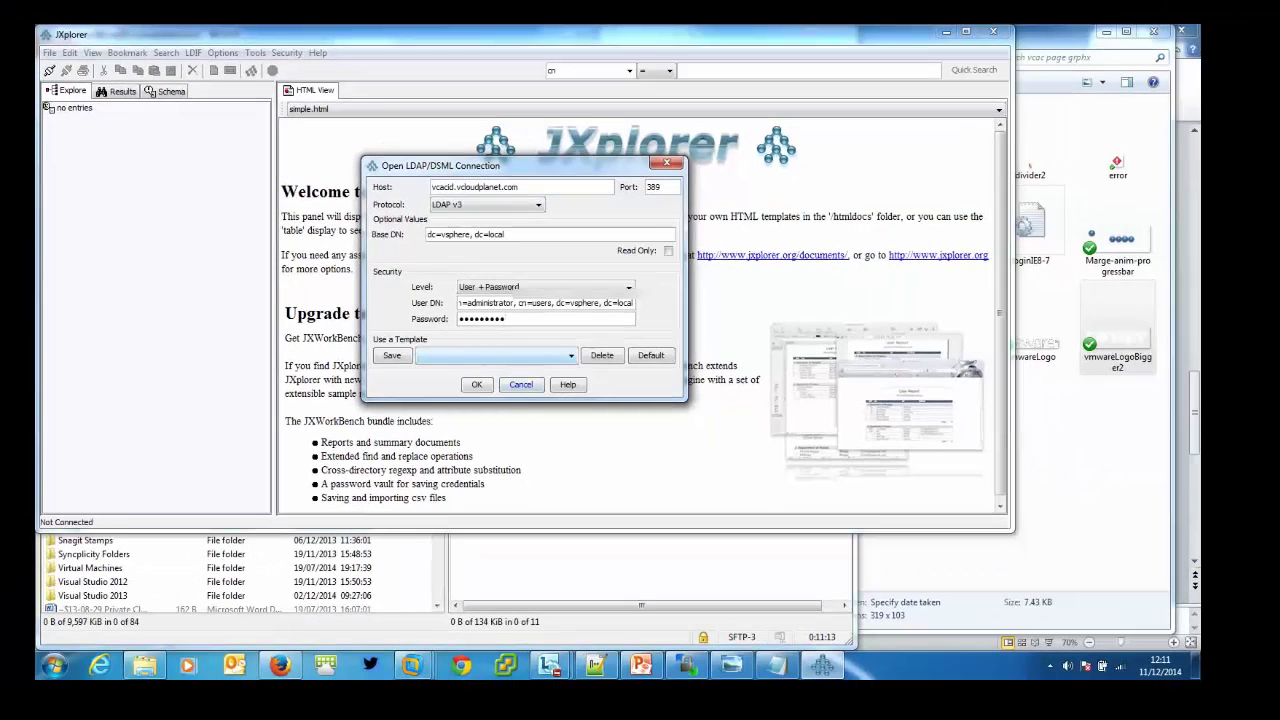
Connect and expand Services > IdentityManager > Tenants to show the vsphere.local tenant's attributes.
key("Return")
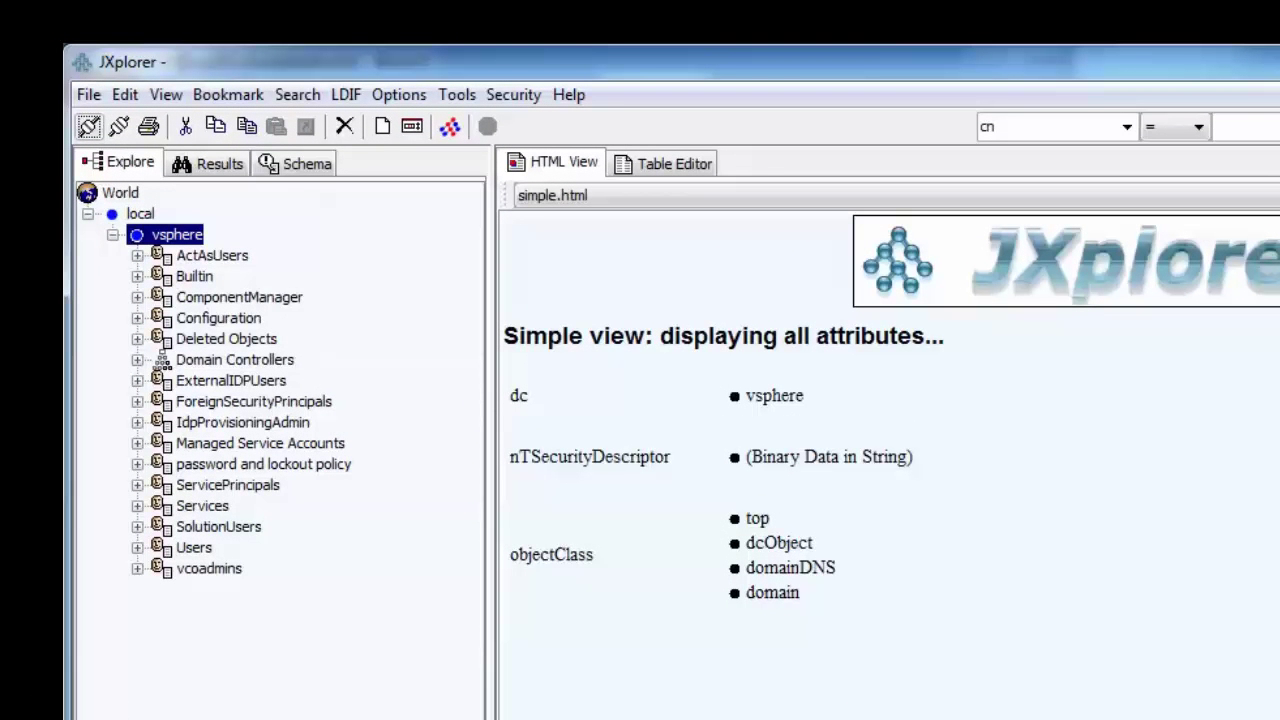
left_click(137, 505)
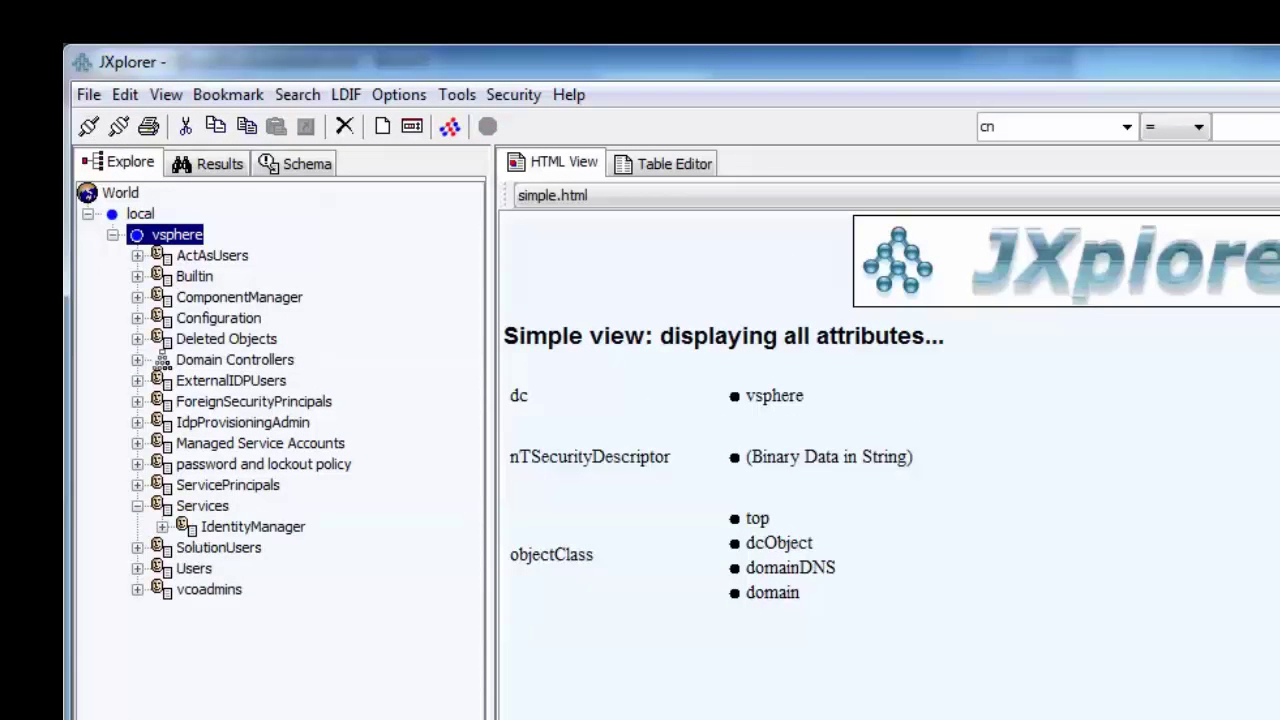
left_click(162, 526)
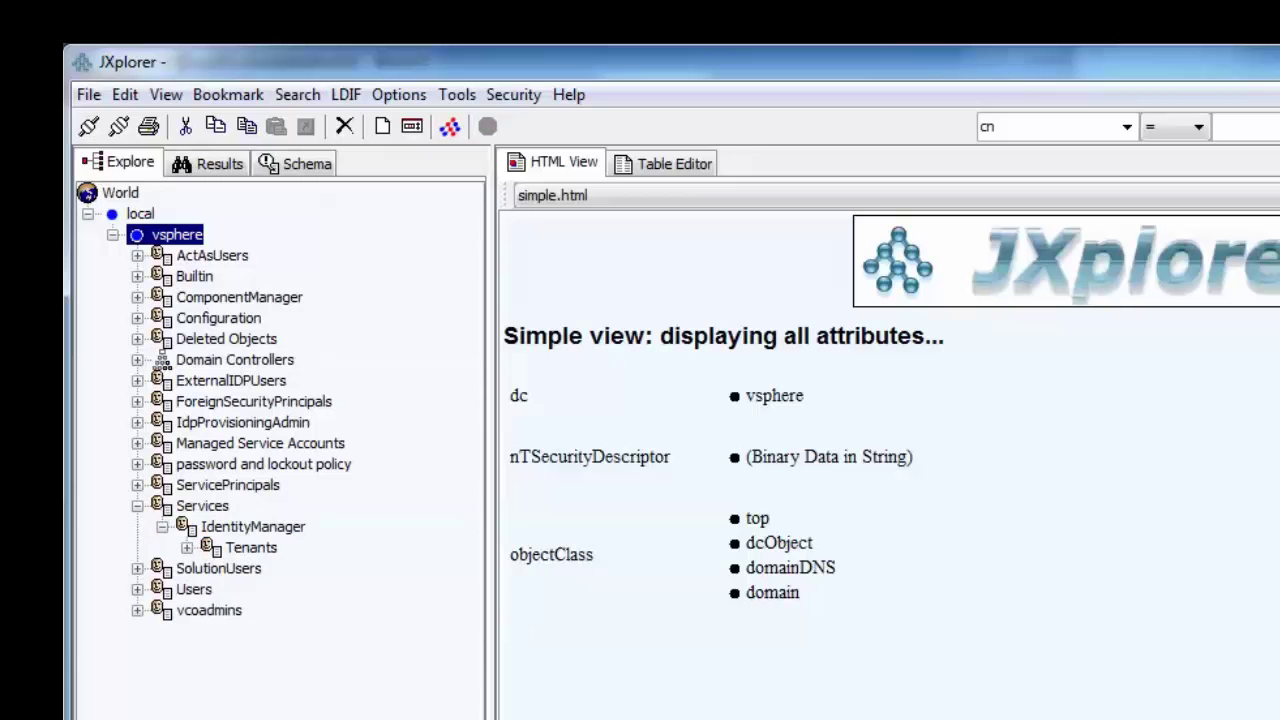
left_click(186, 547)
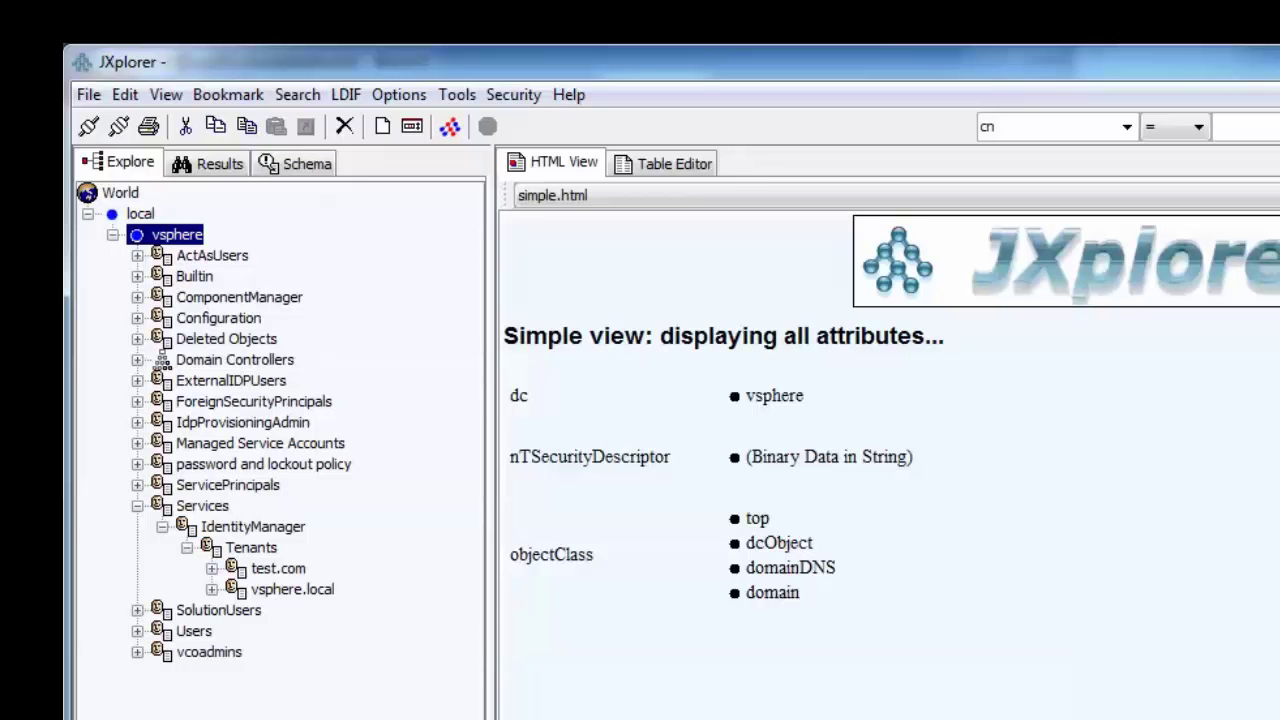
left_click(211, 589)
left_click(292, 589)
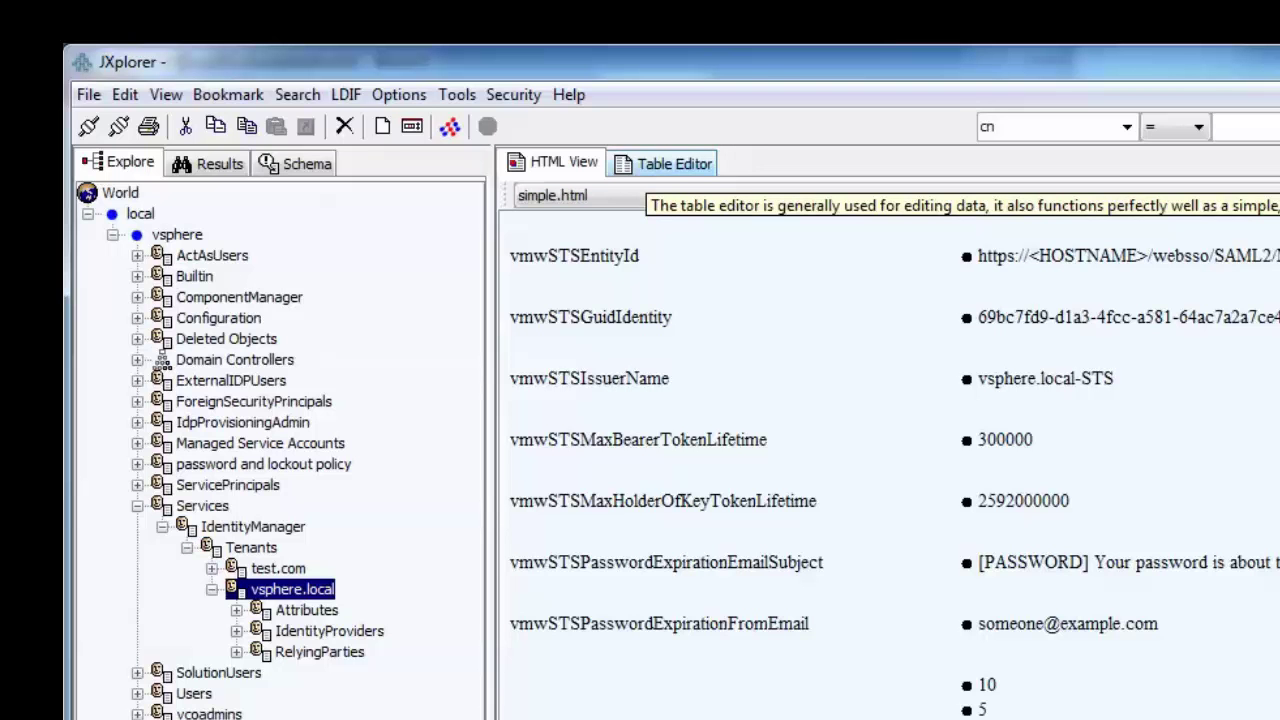
Open vmwSTSBrandName from the Table Editor as editable text and select all of its HTML and CSS.
left_click(665, 163)
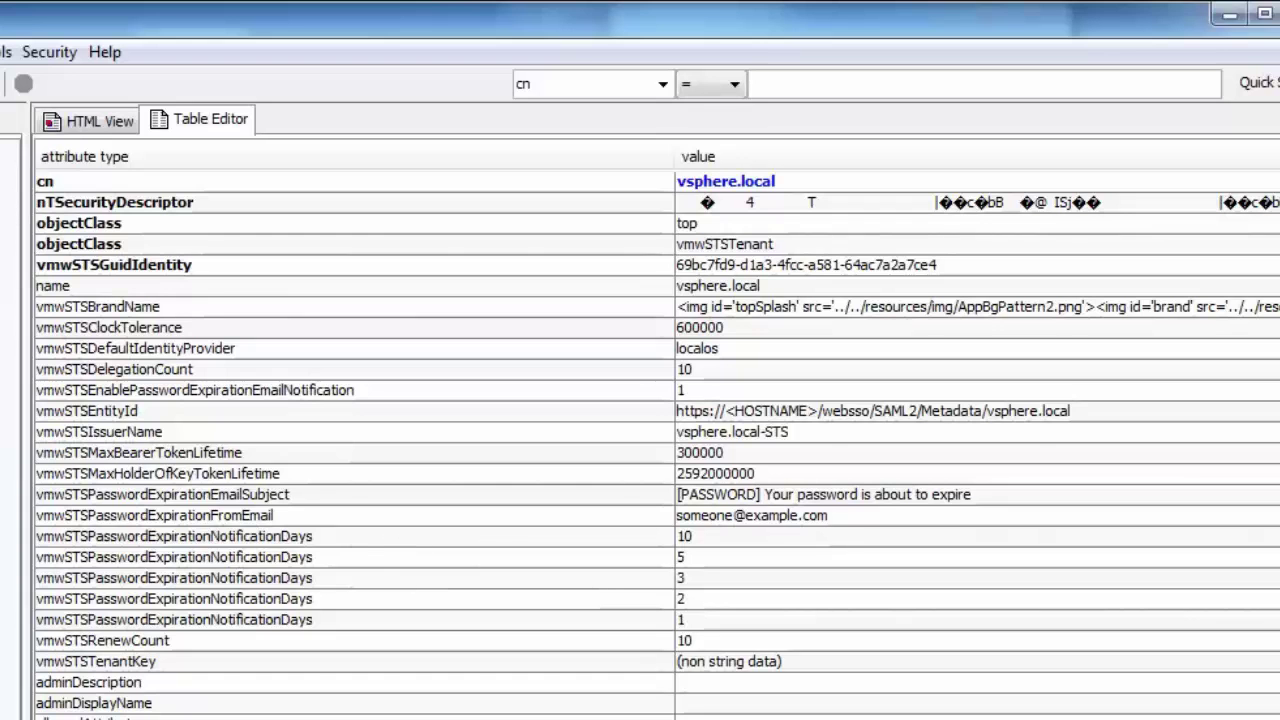
mouse_move(24, 284)
left_mouse_down()
mouse_move(238, 321)
mouse_move(24, 284)
left_mouse_up()
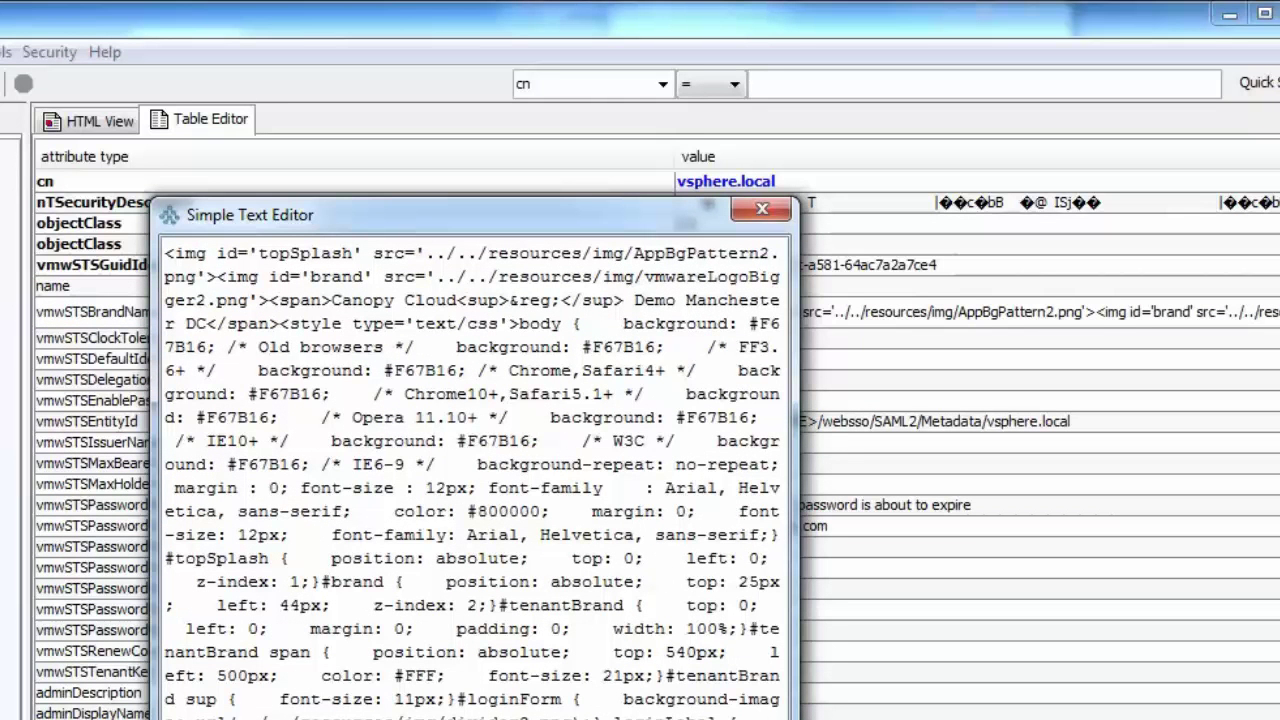
key("ctrl+a")
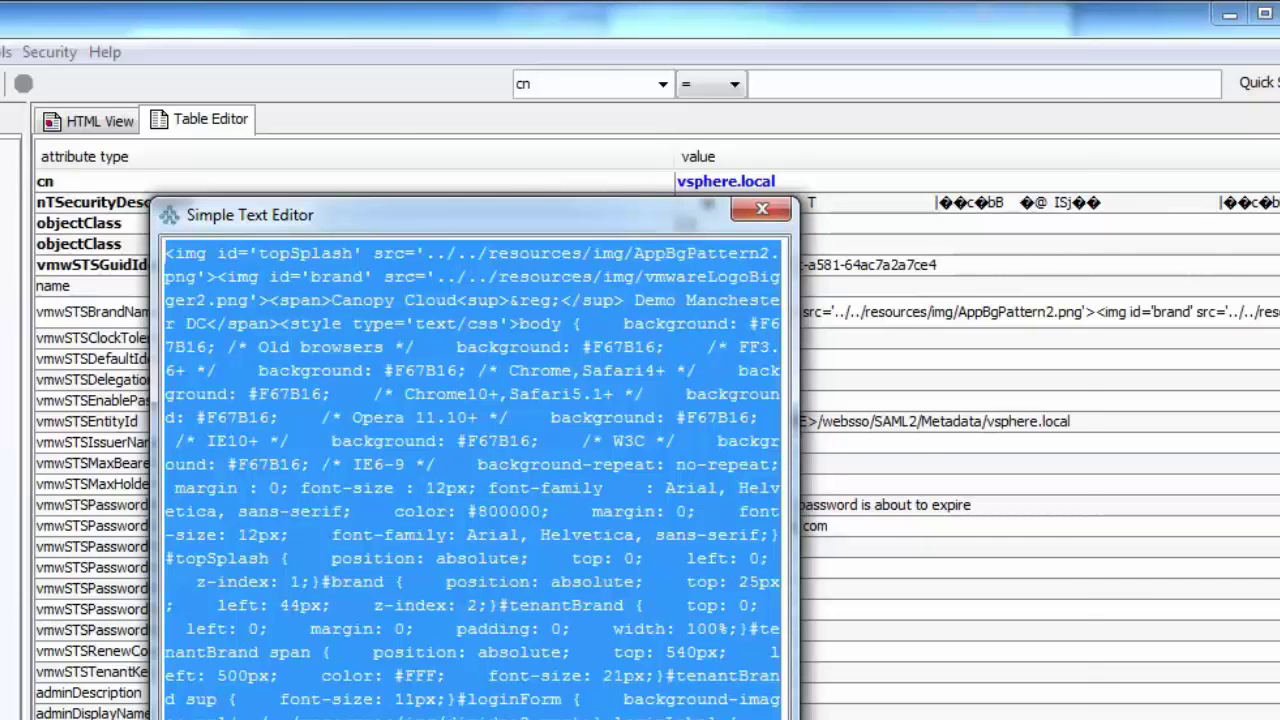
key("alt+Tab")
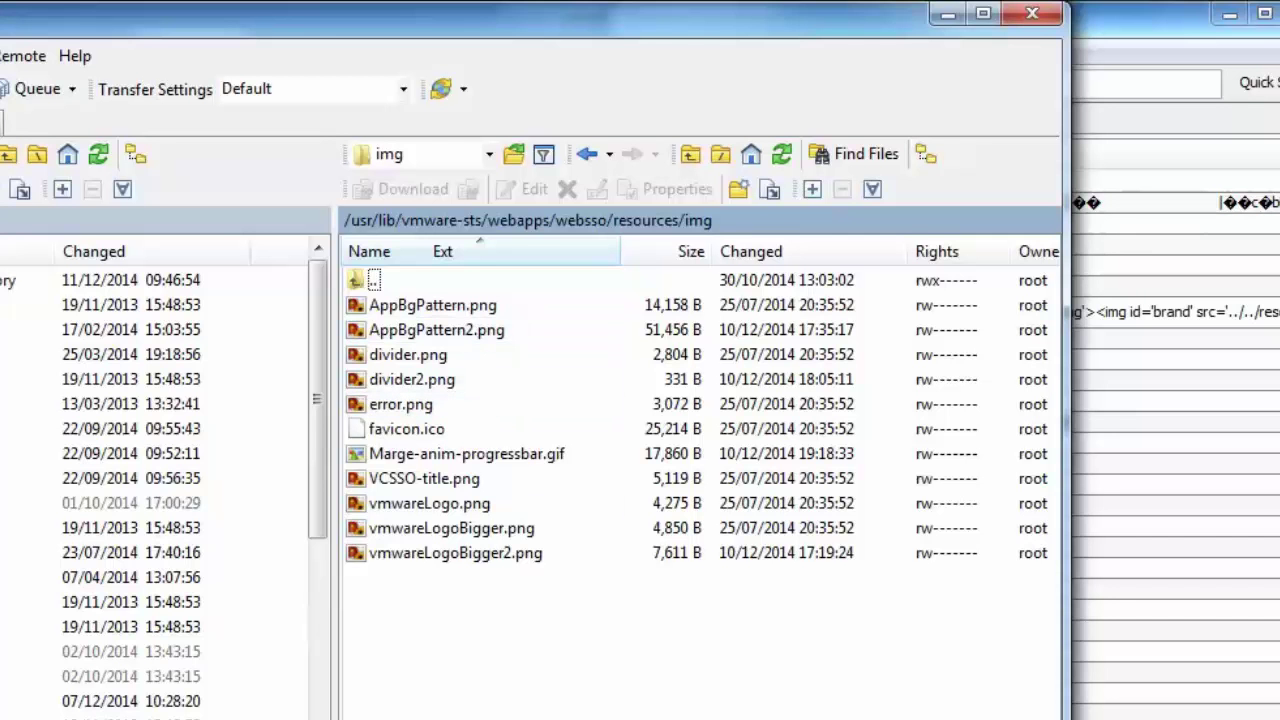
key("alt+Tab")
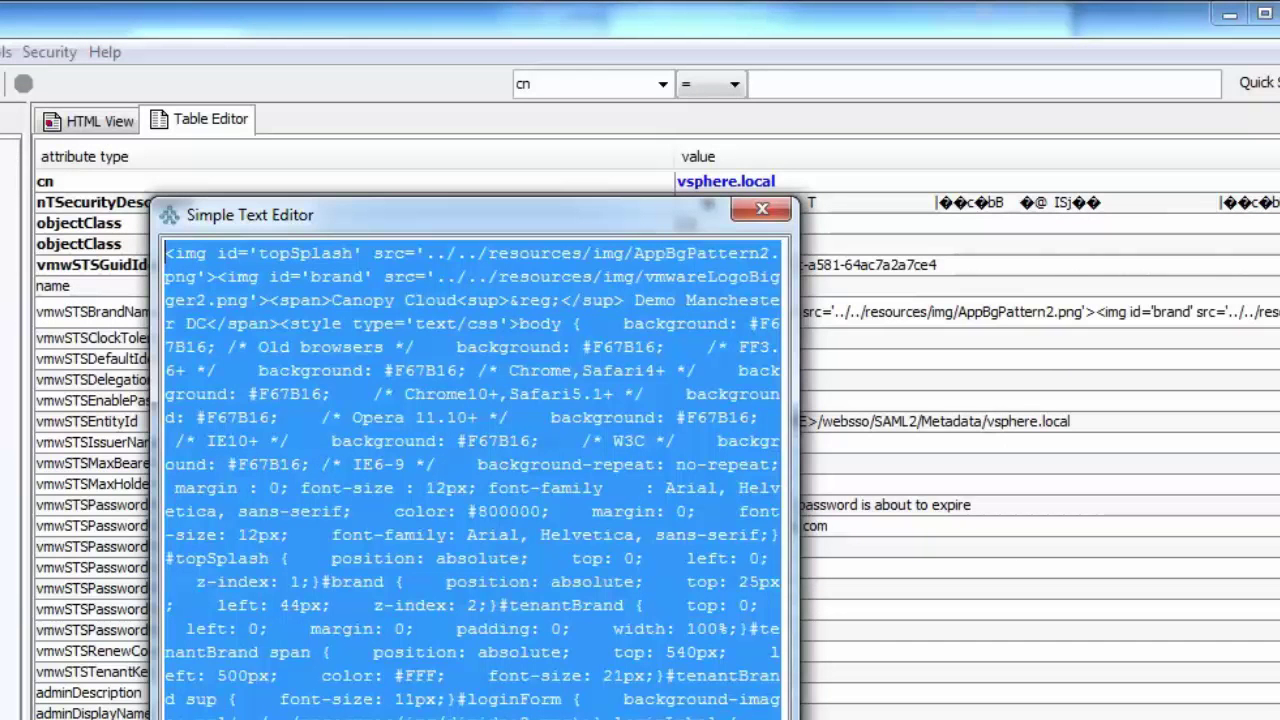
left_click(472, 478)
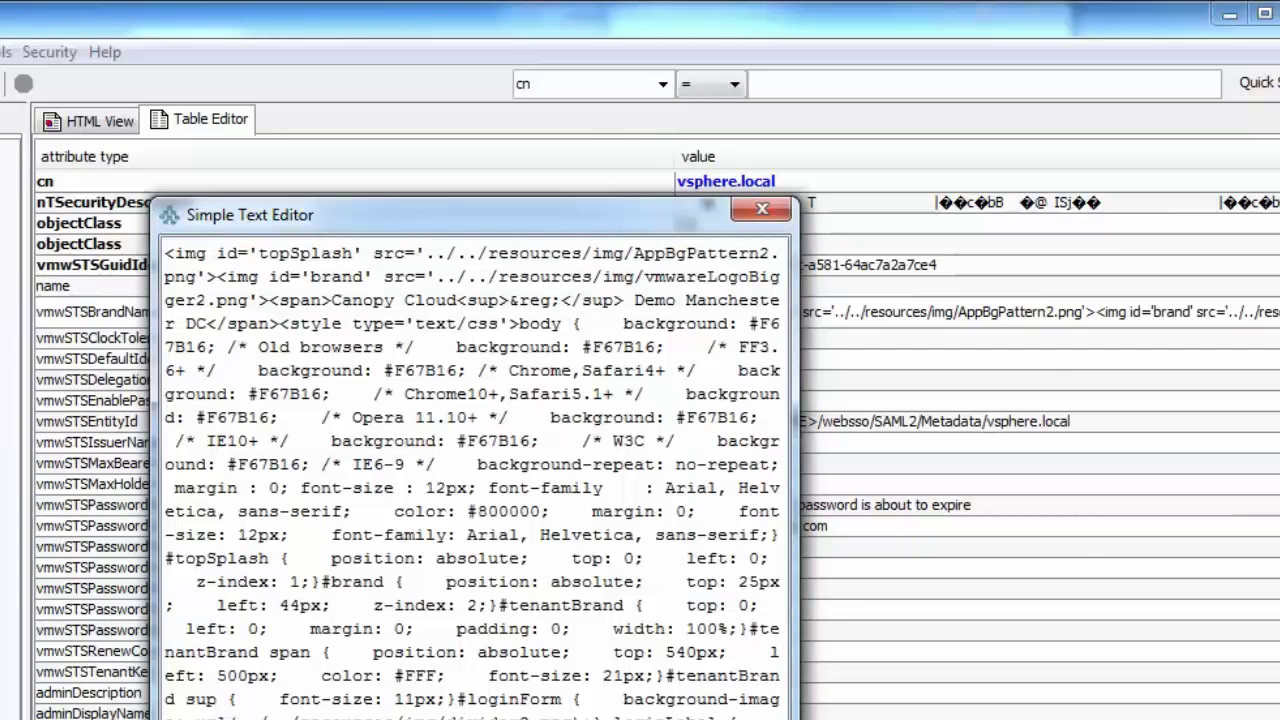
key("ctrl+a")
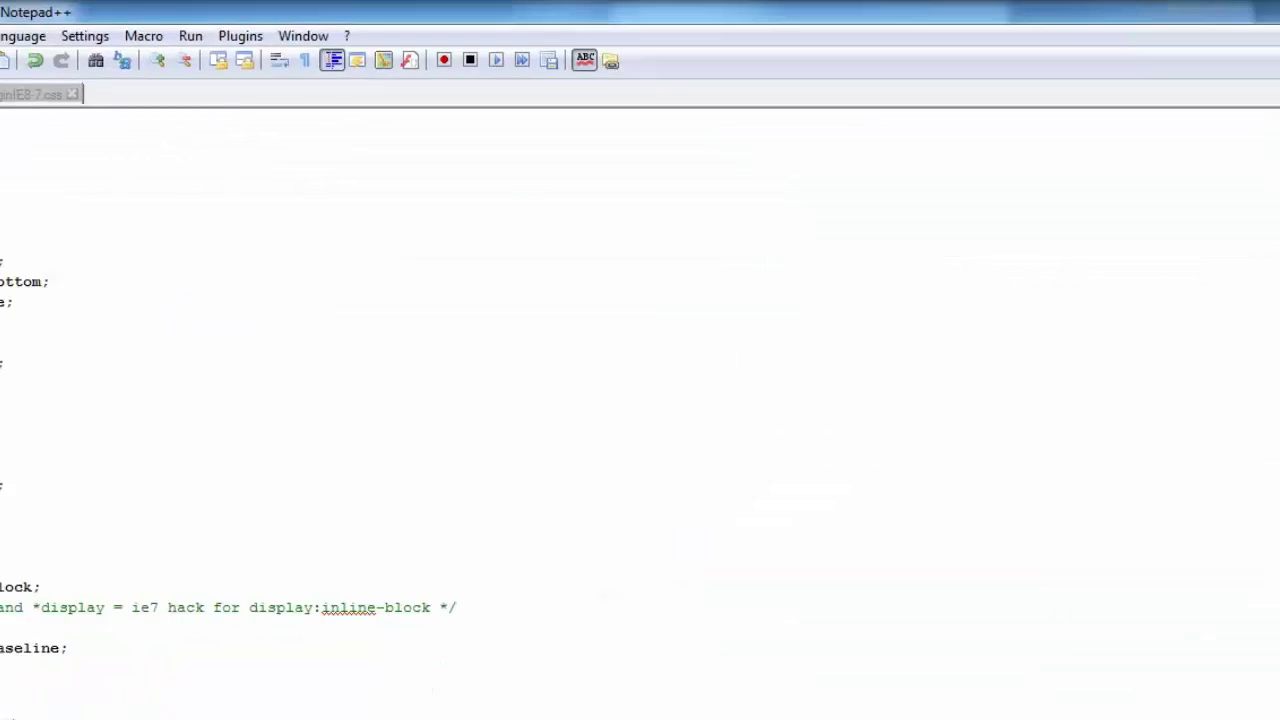
Paste the brand HTML and CSS into a new Notepad++ document and read along its long line.
left_click(13, 24)
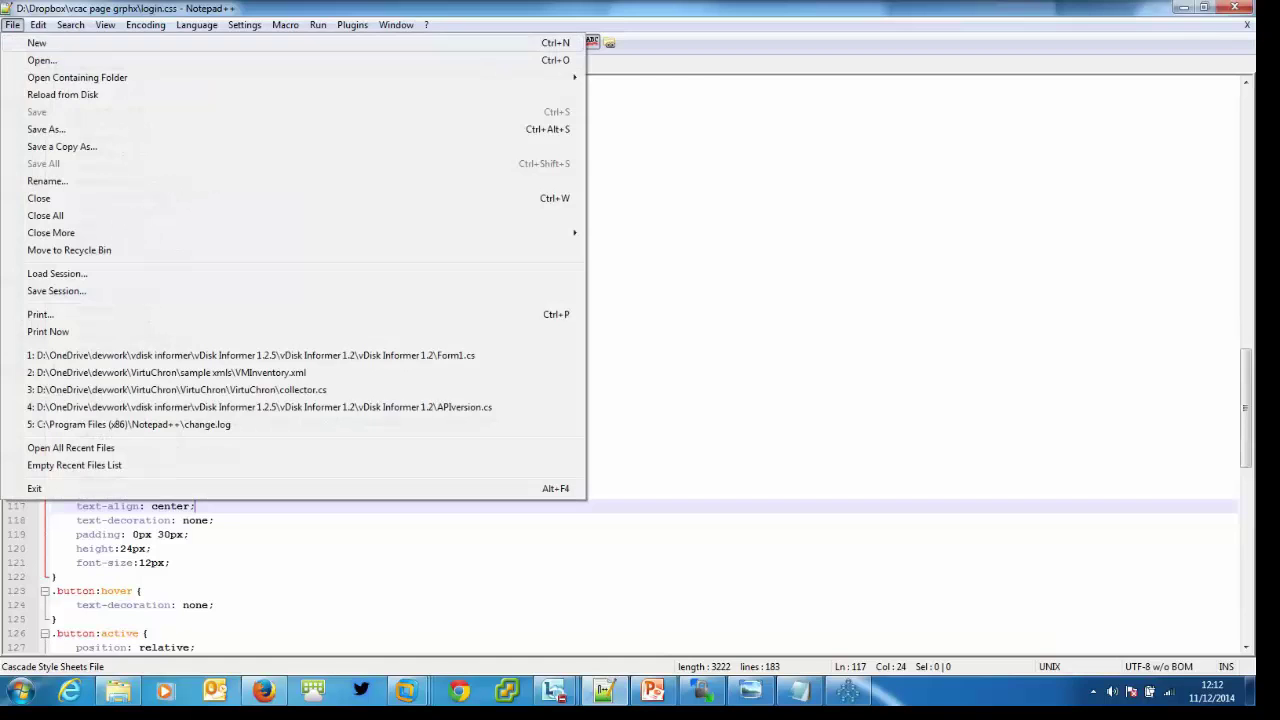
key("ctrl+n")
key("ctrl+v")
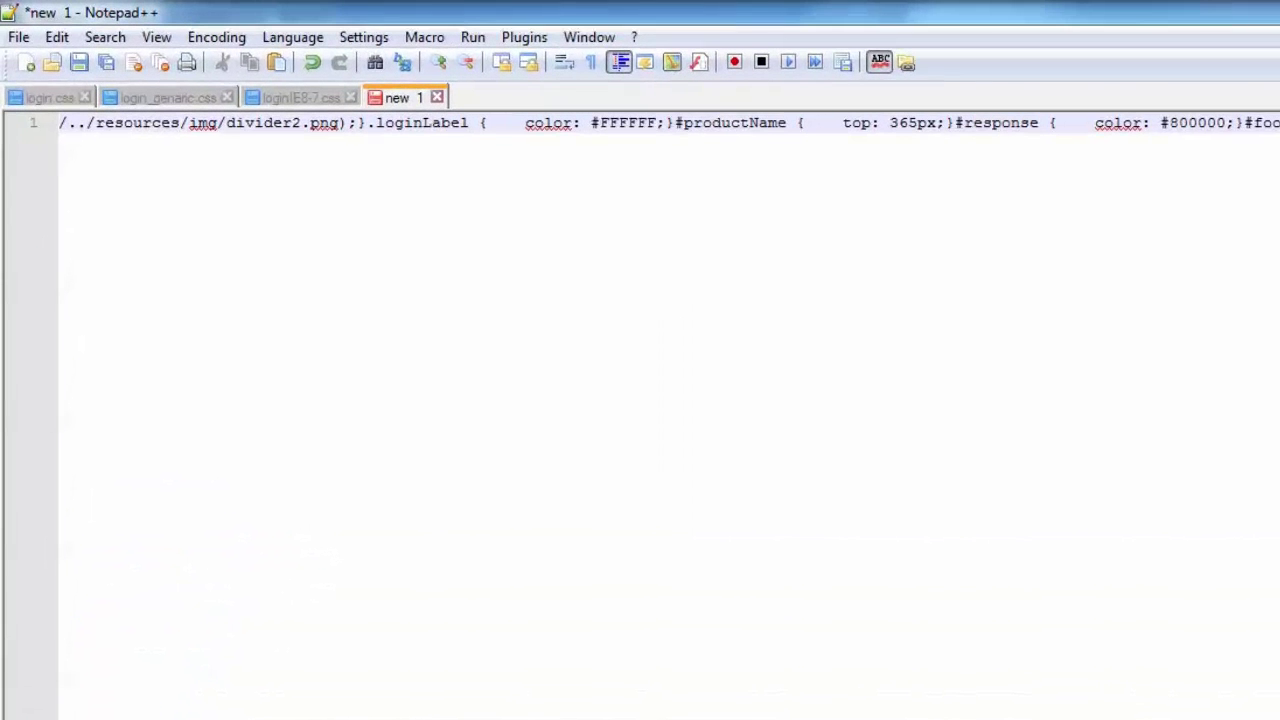
scroll(640, 400, "left", 20)
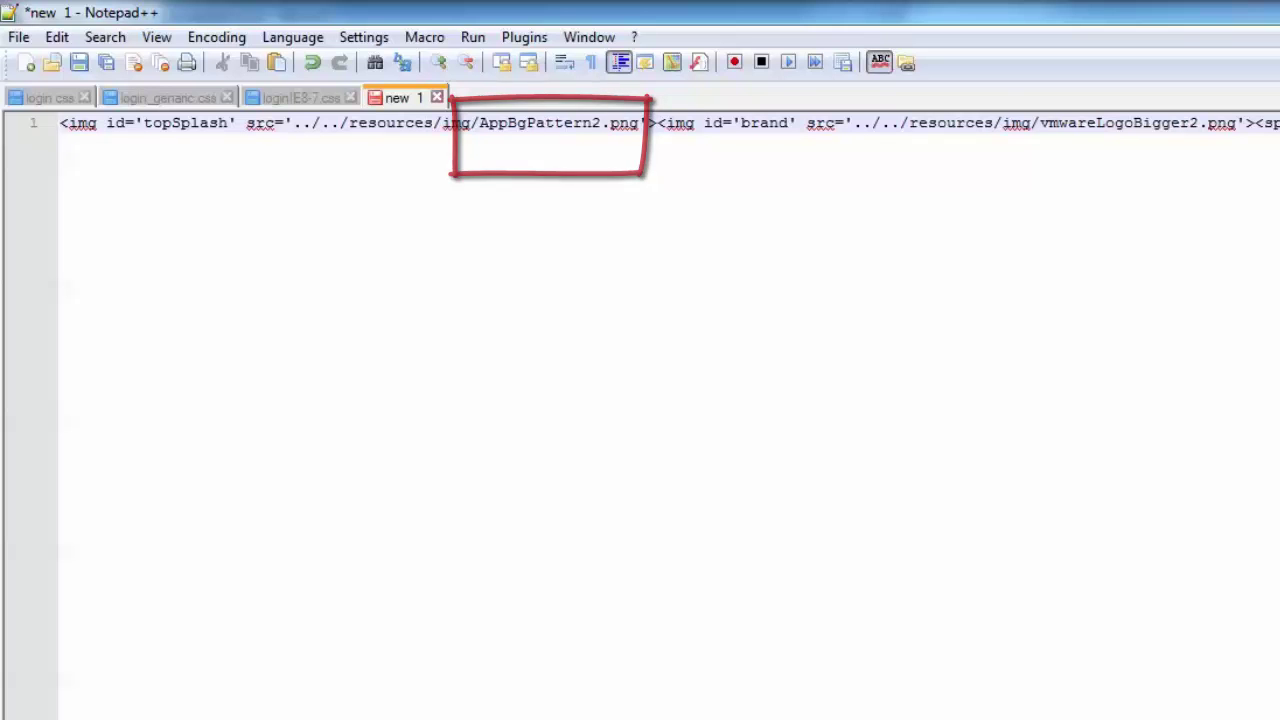
scroll(668, 415, "right", 3)
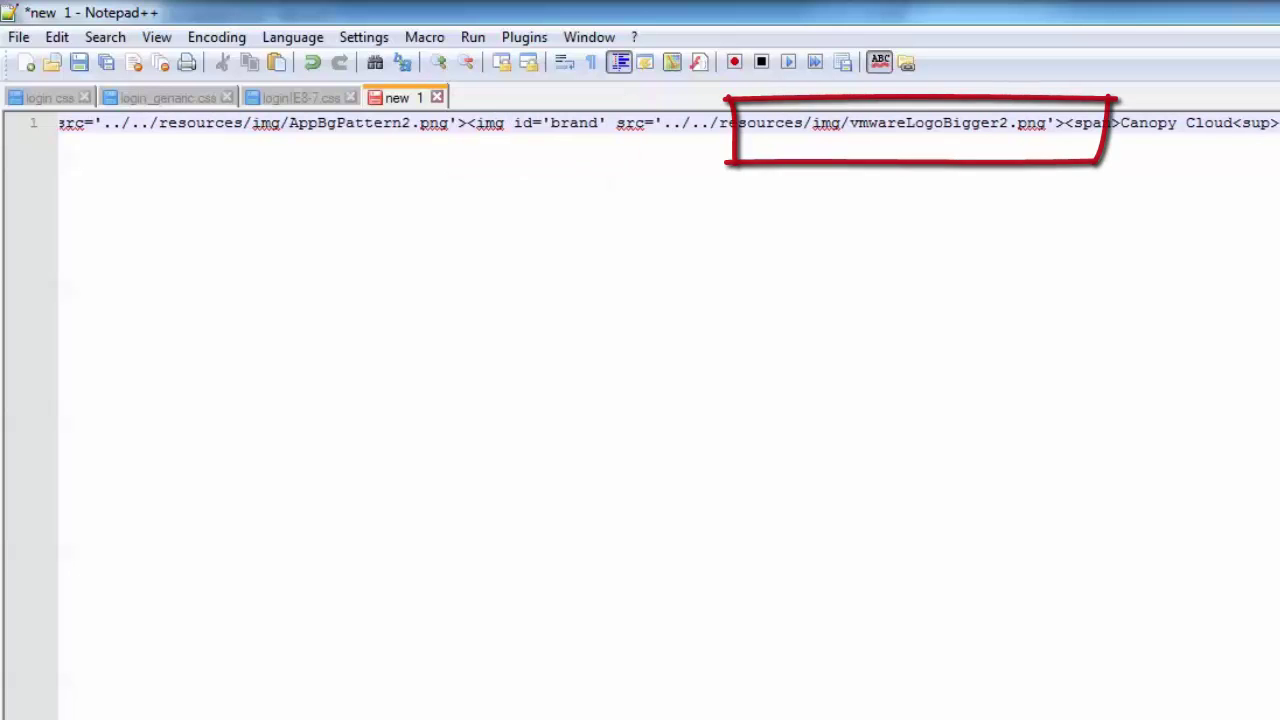
scroll(668, 415, "right", 2)
scroll(668, 415, "right", 3)
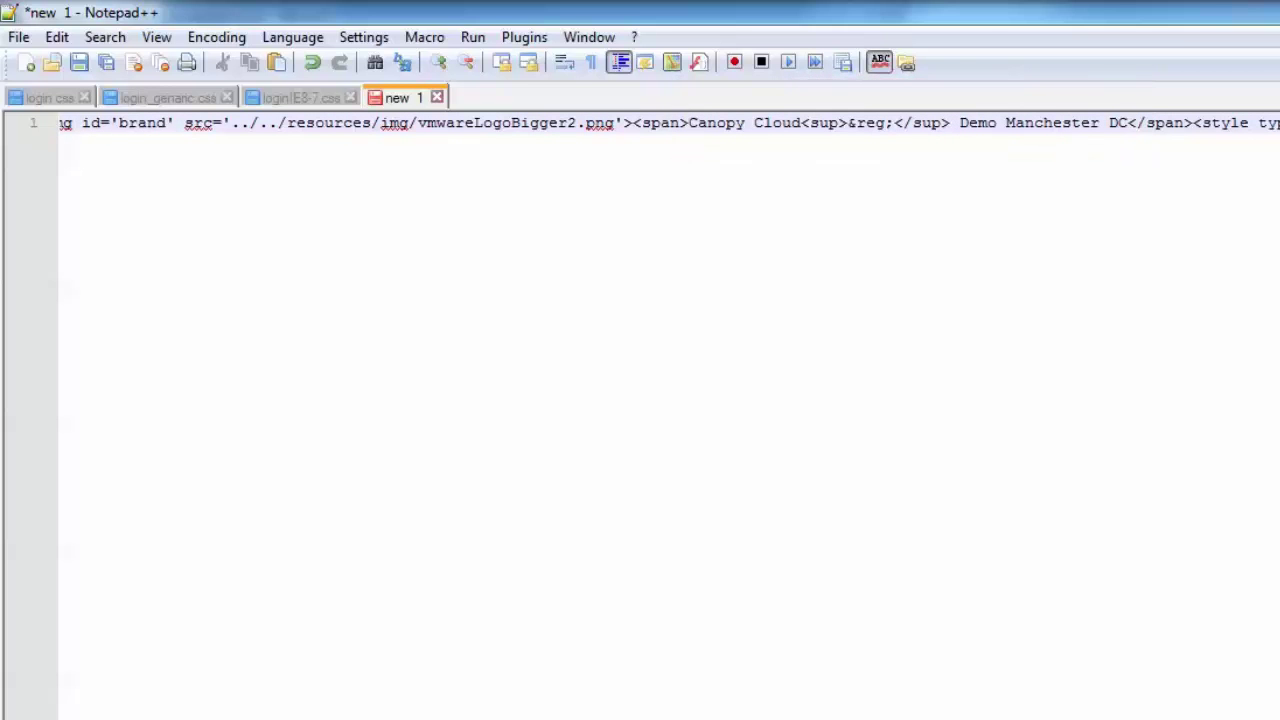
scroll(668, 124, "right", 9)
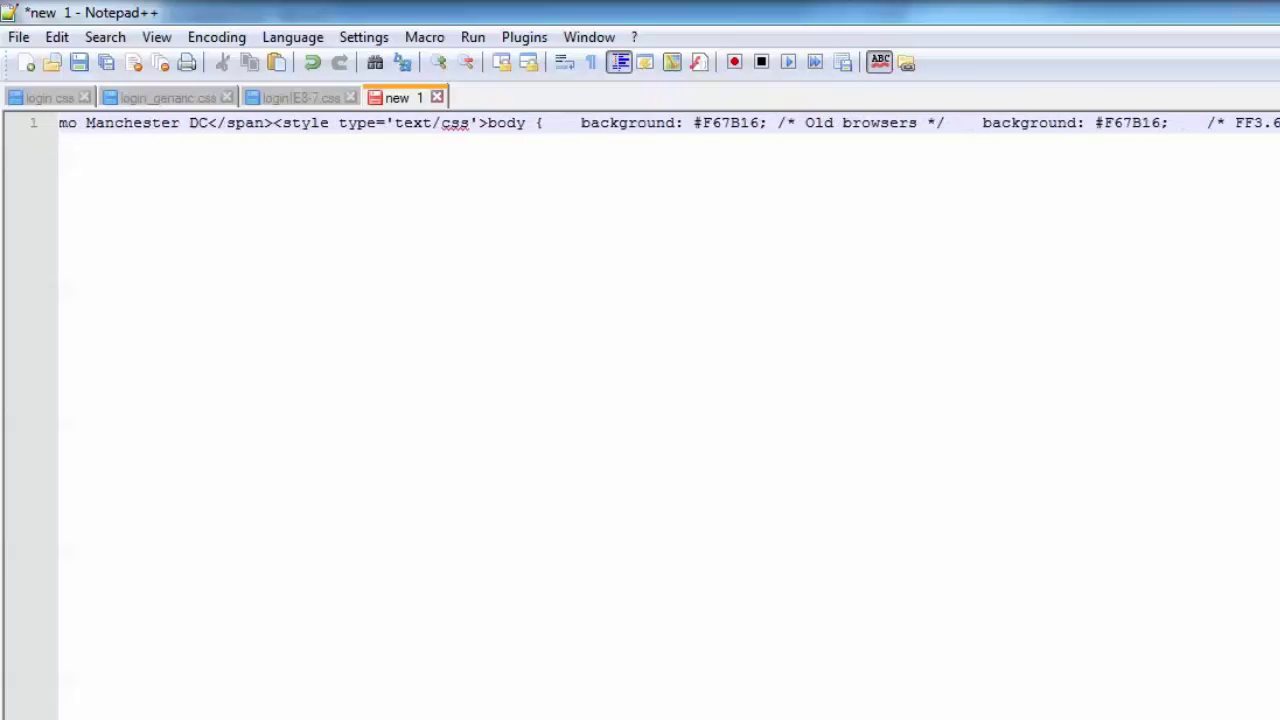
scroll(668, 124, "right", 2)
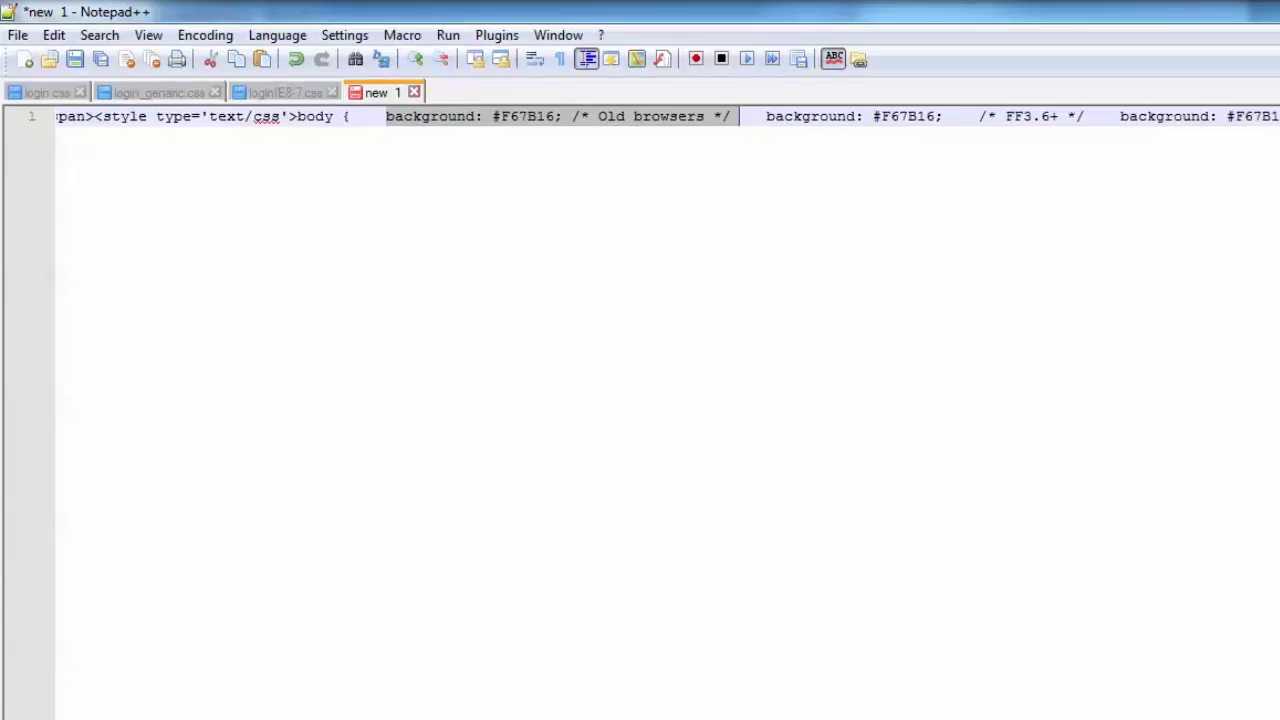
left_click(269, 704)
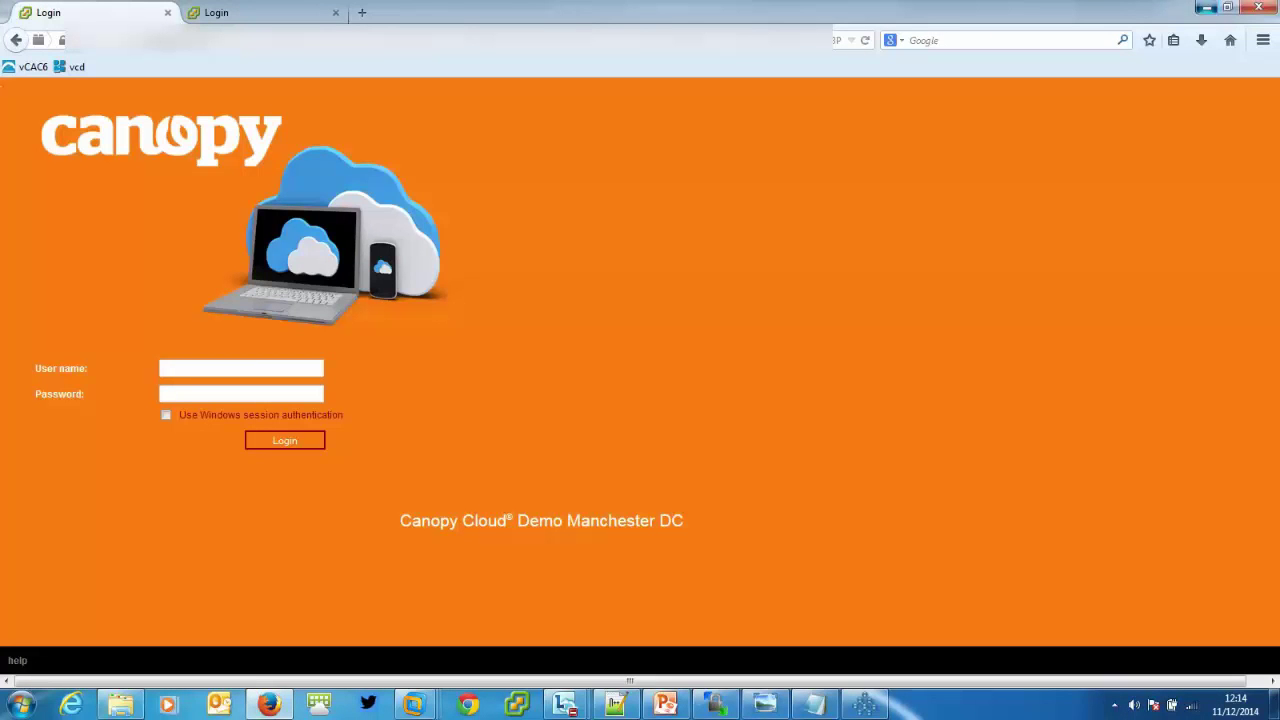
key("alt+Tab")
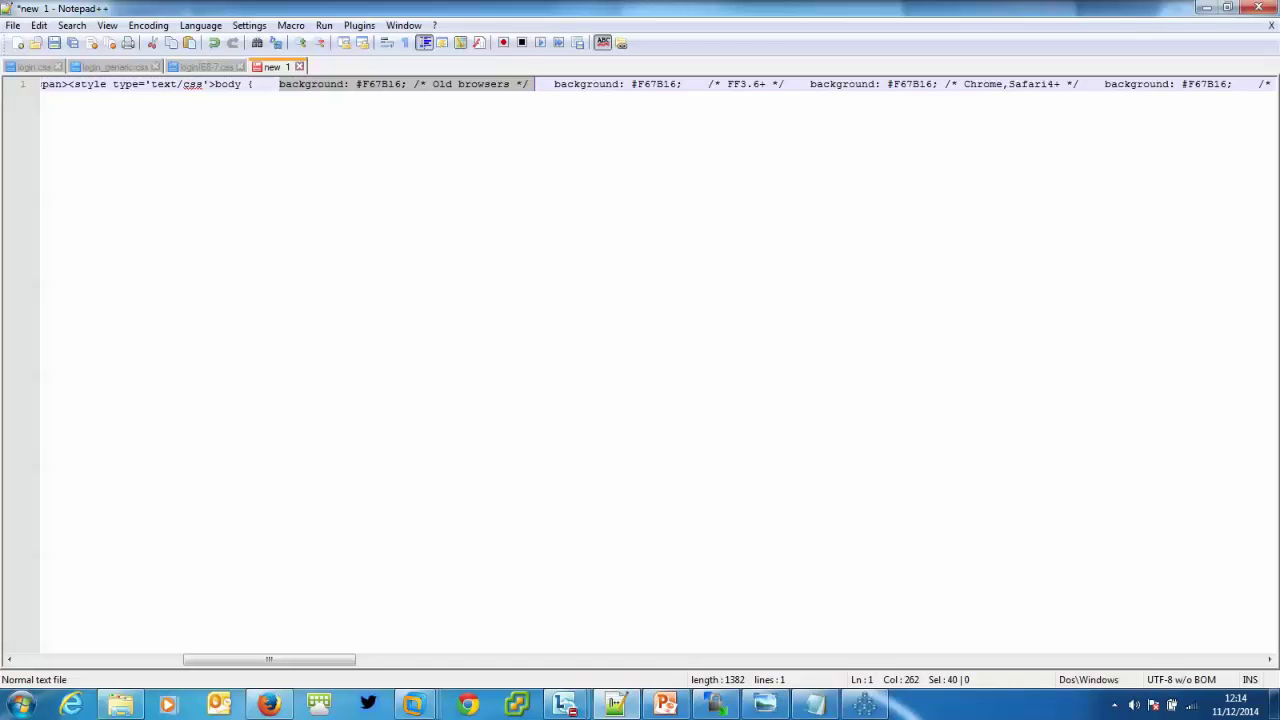
left_click_drag(269, 660, 1021, 660)
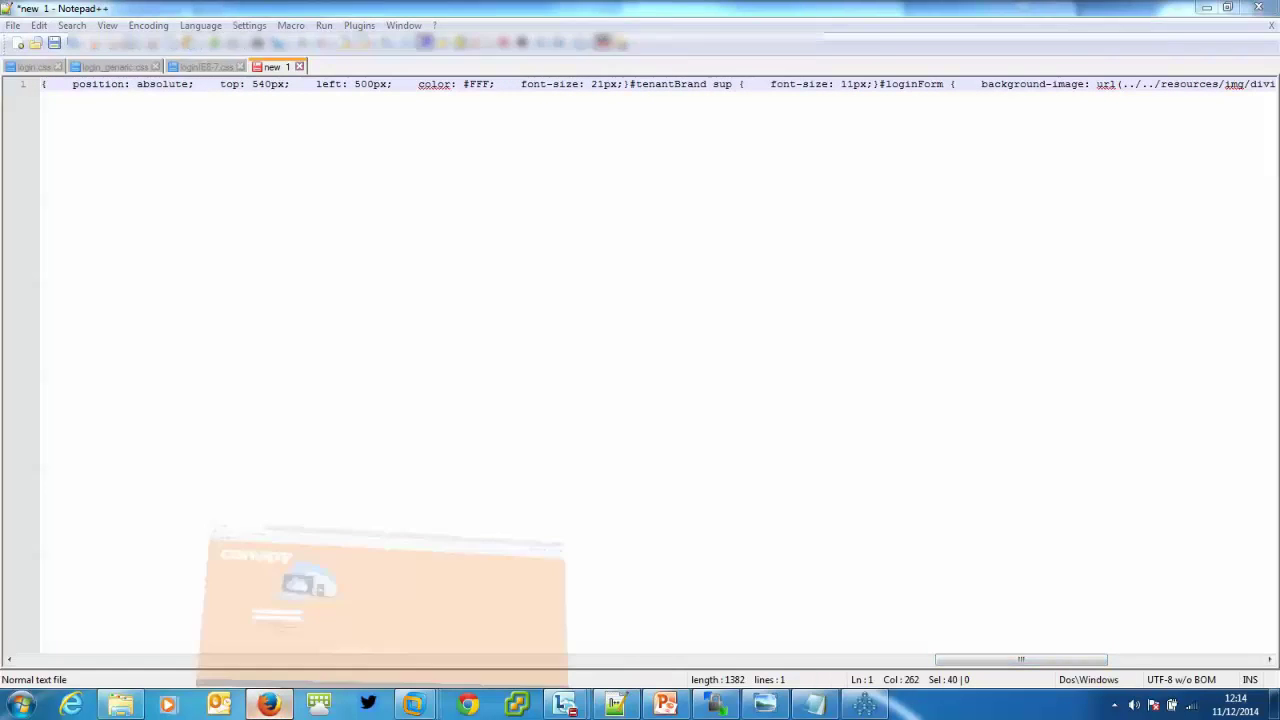
left_click(268, 705)
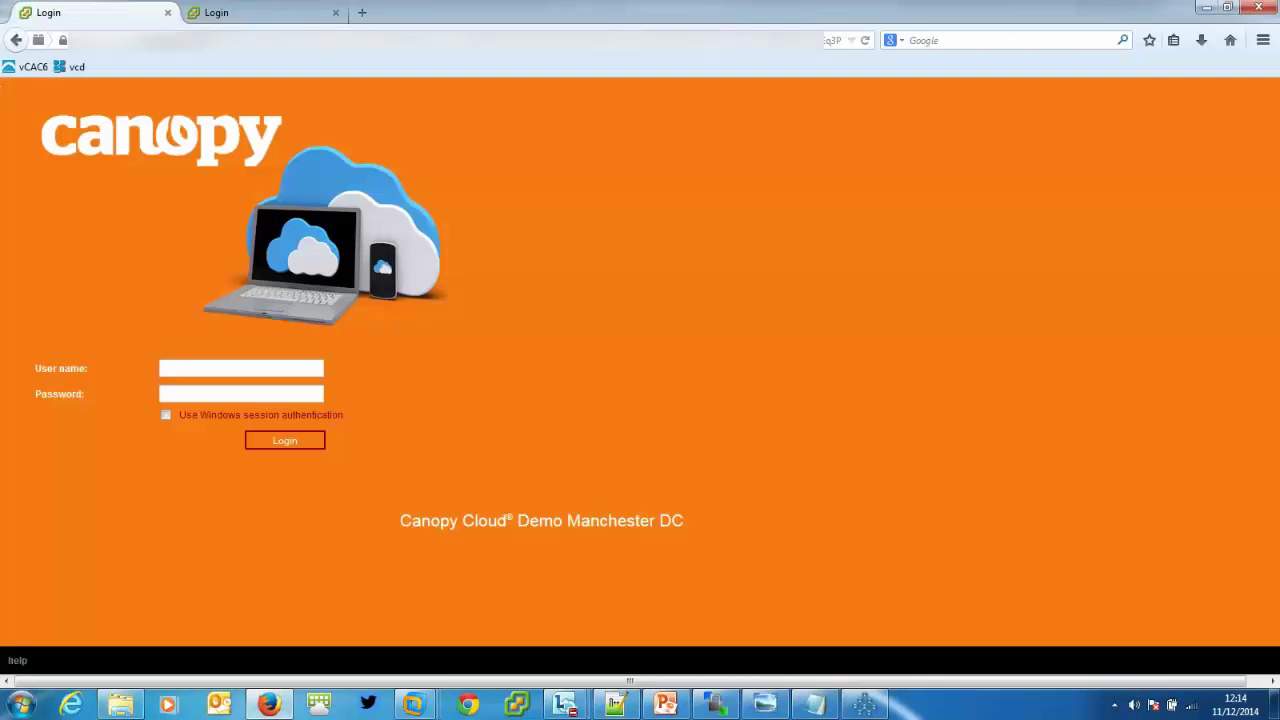
key("alt+Tab")
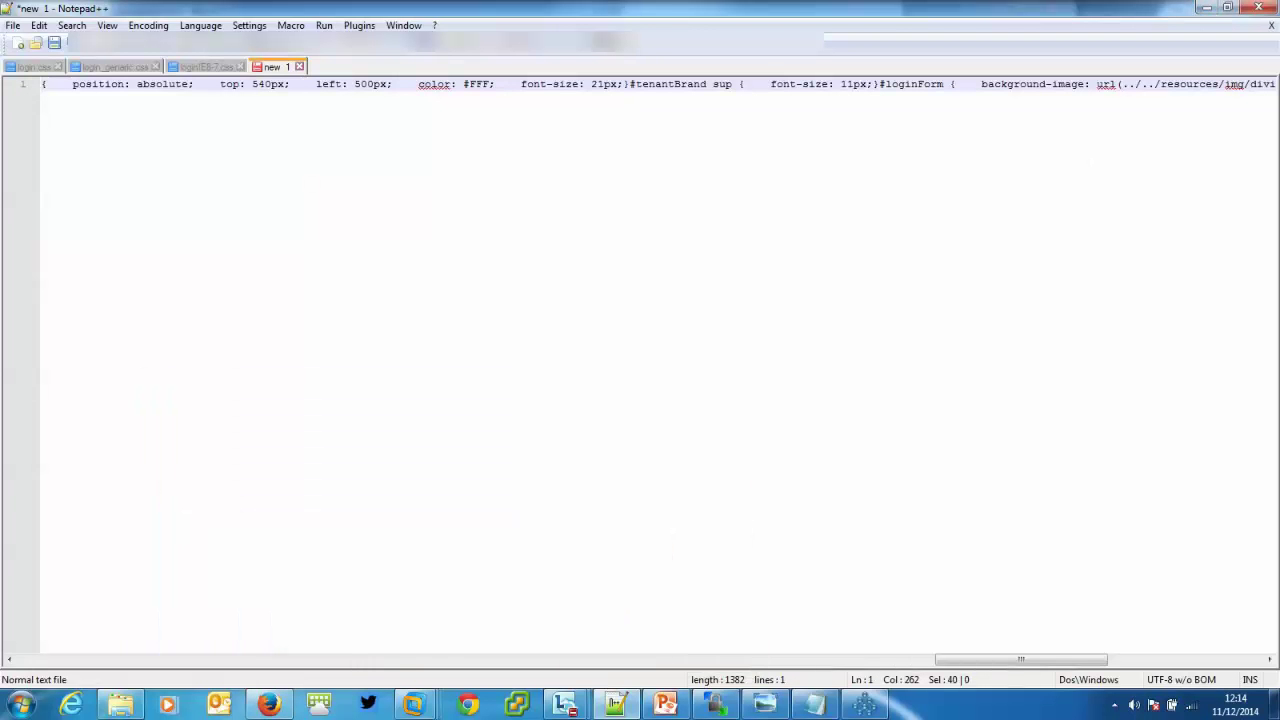
left_click_drag(1021, 660, 992, 660)
left_click(990, 400)
left_click_drag(430, 85, 598, 85)
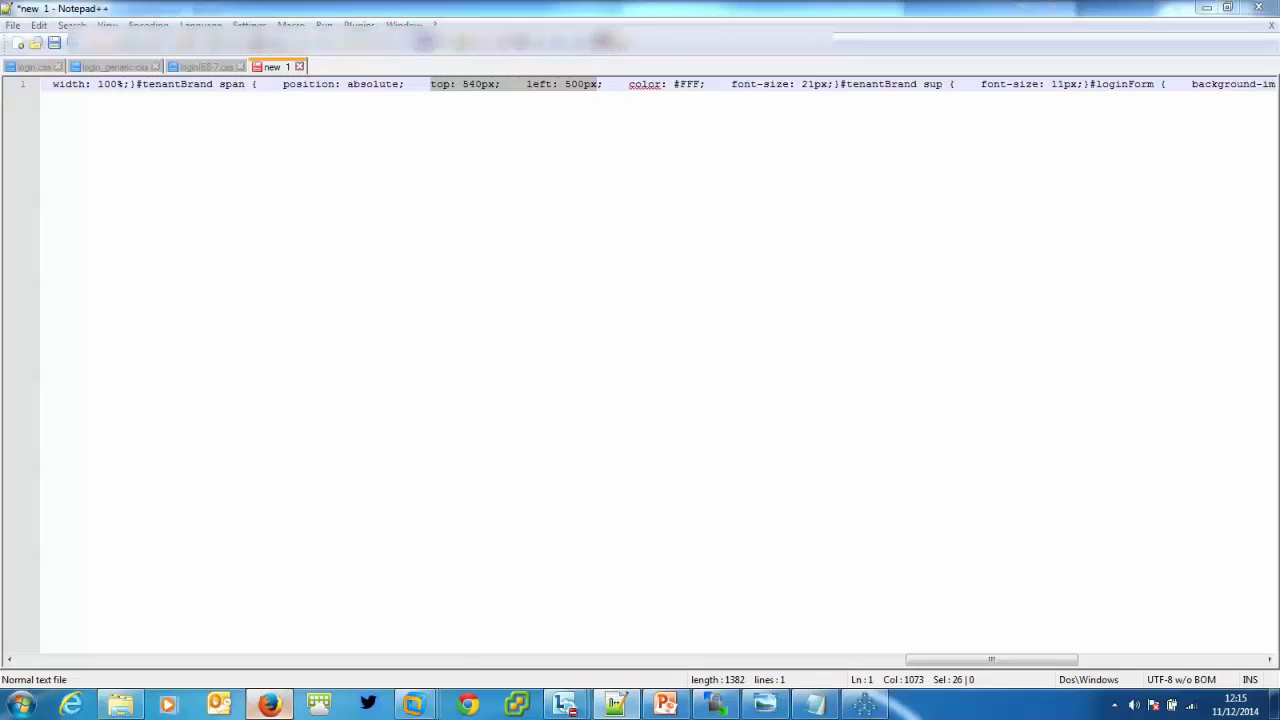
Check the login page and the one-line CSS in Notepad++, then return to JXplorer's brand-name editor.
left_click(268, 704)
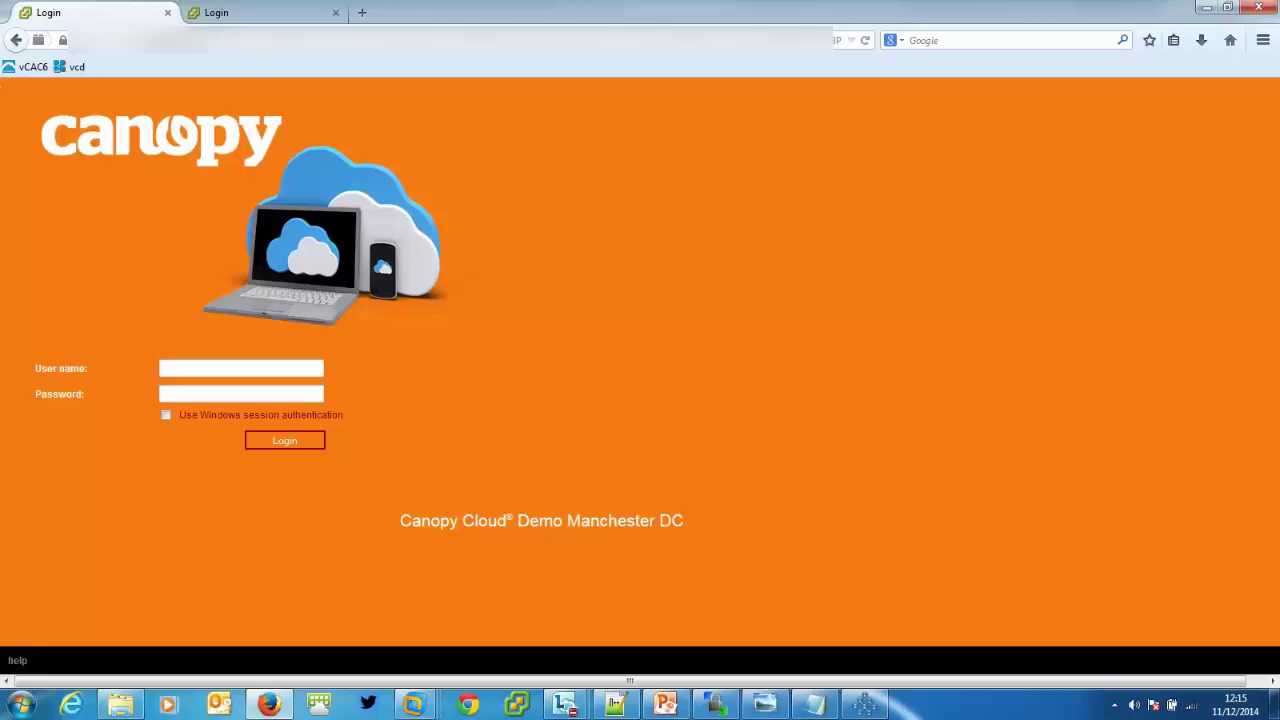
key("alt+Tab")
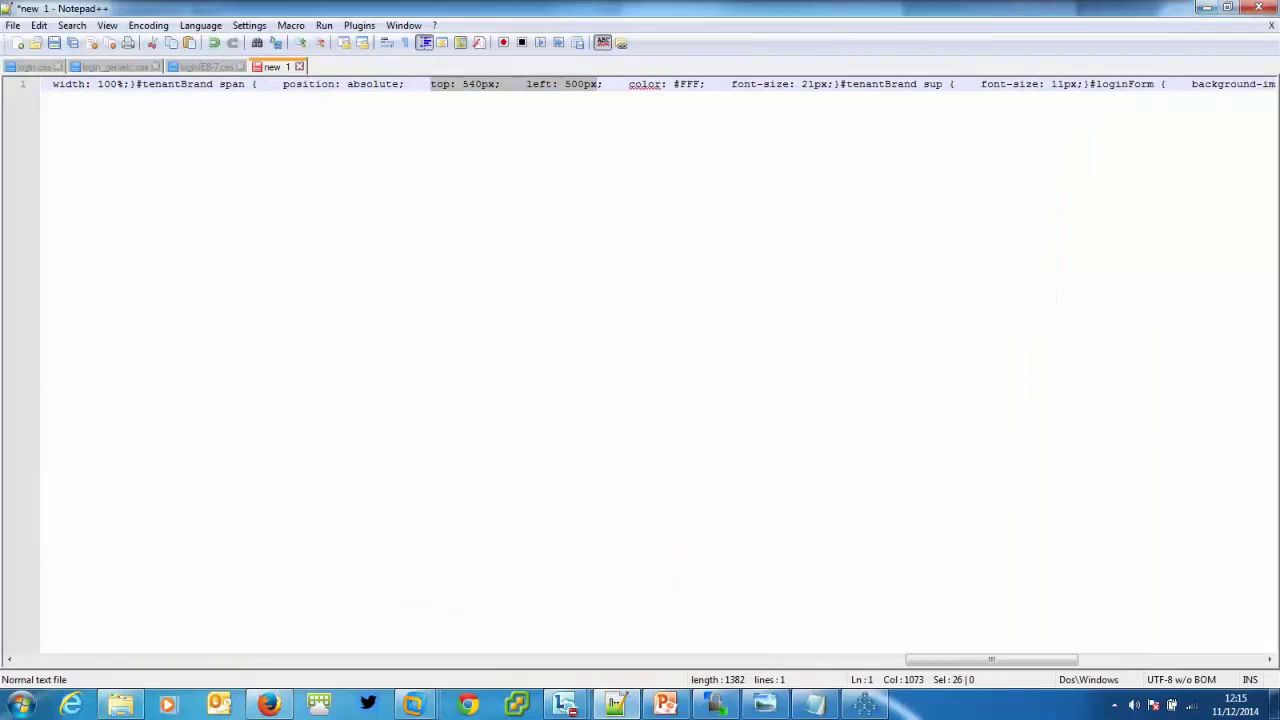
key("alt+Tab")
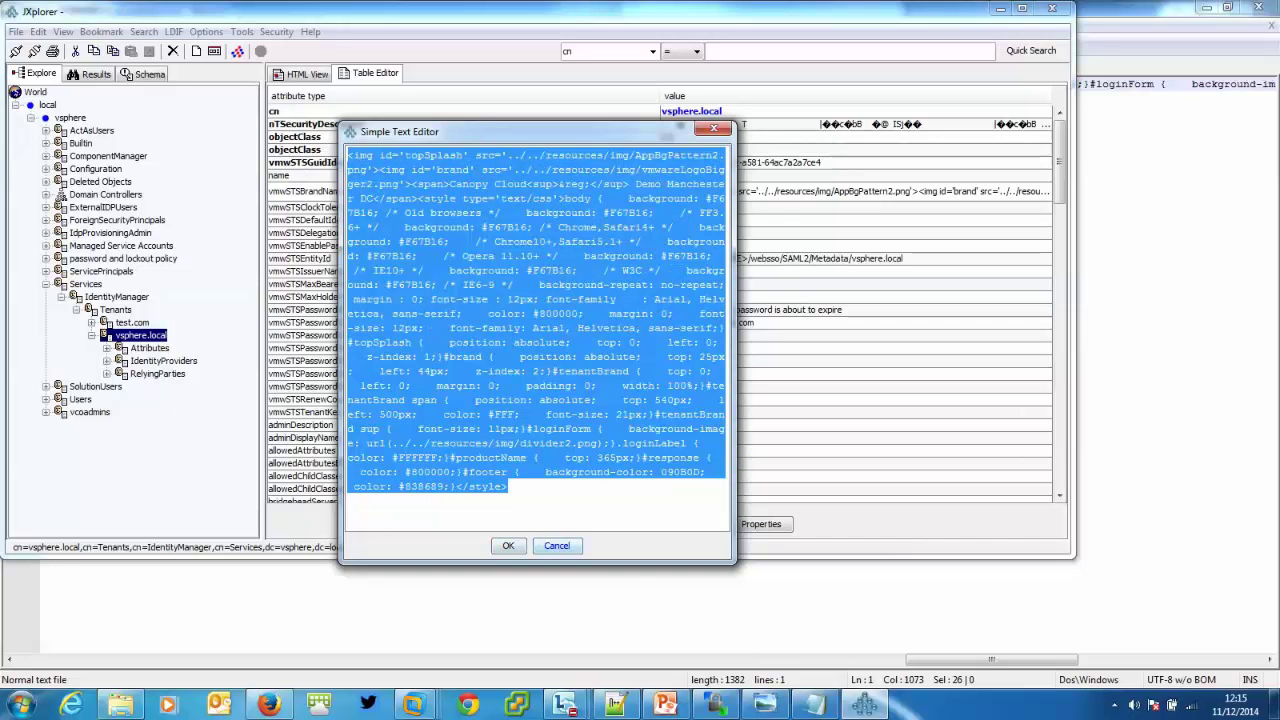
Cancel the brand-name editor unchanged and bring the Canopy login page to the front.
left_click(557, 546)
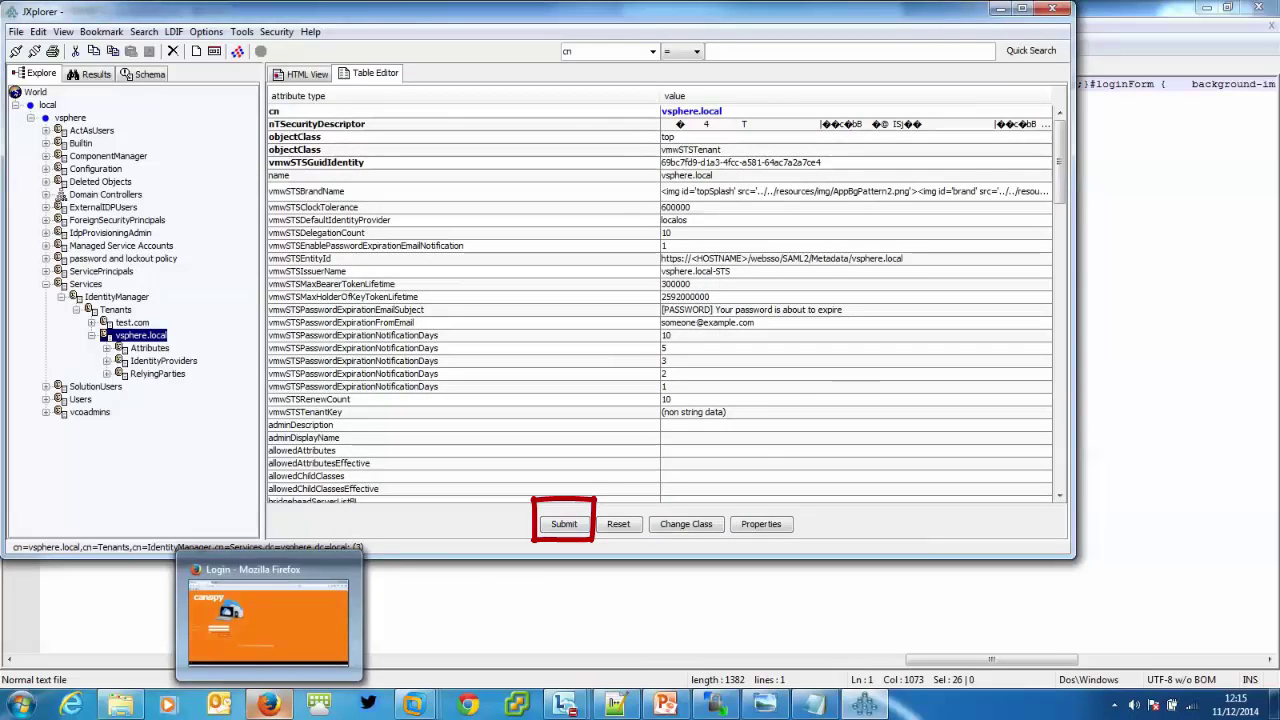
left_click(268, 705)
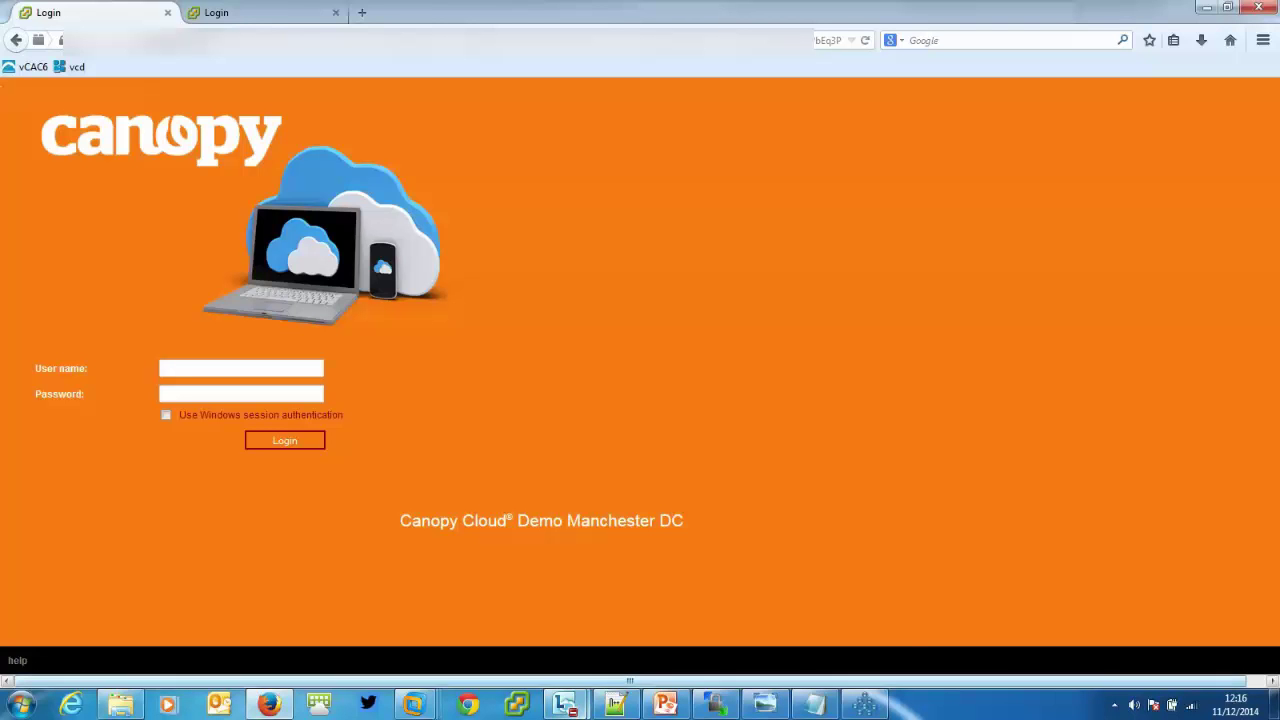
Navigate WinSCP to the remote resources/css folder, then switch to the local page graphics folder.
left_click(714, 705)
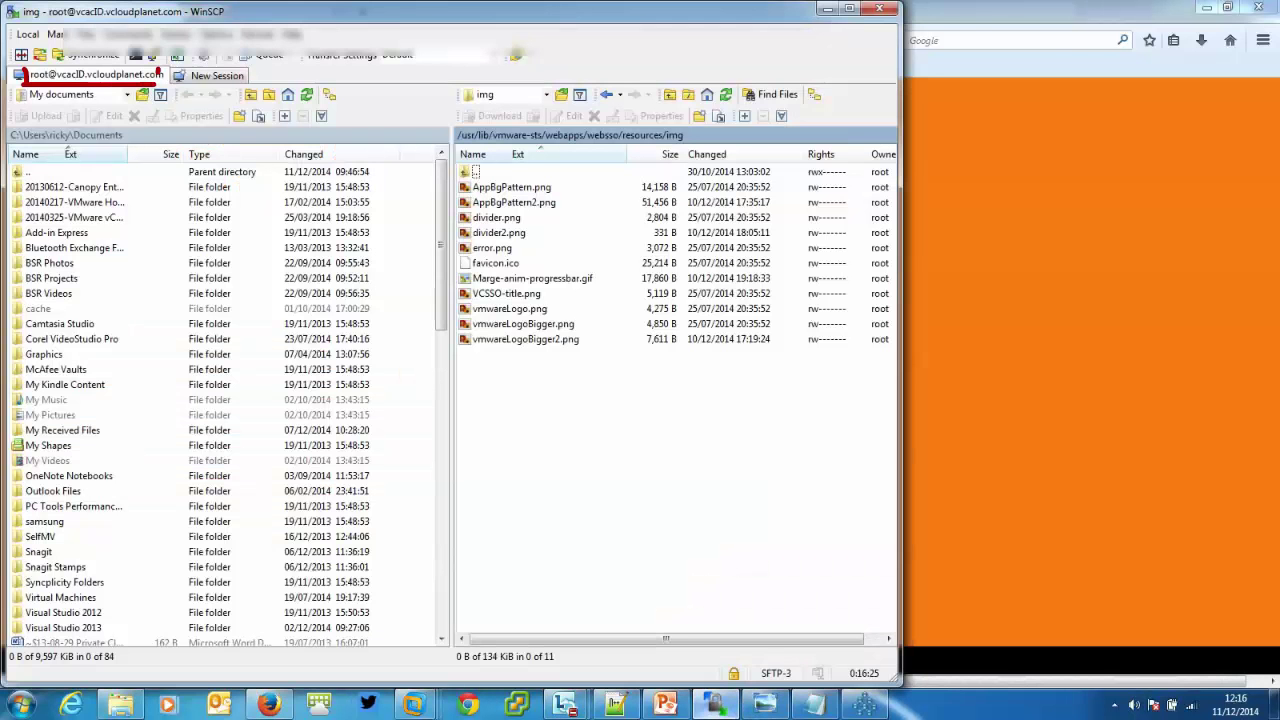
left_click(546, 94)
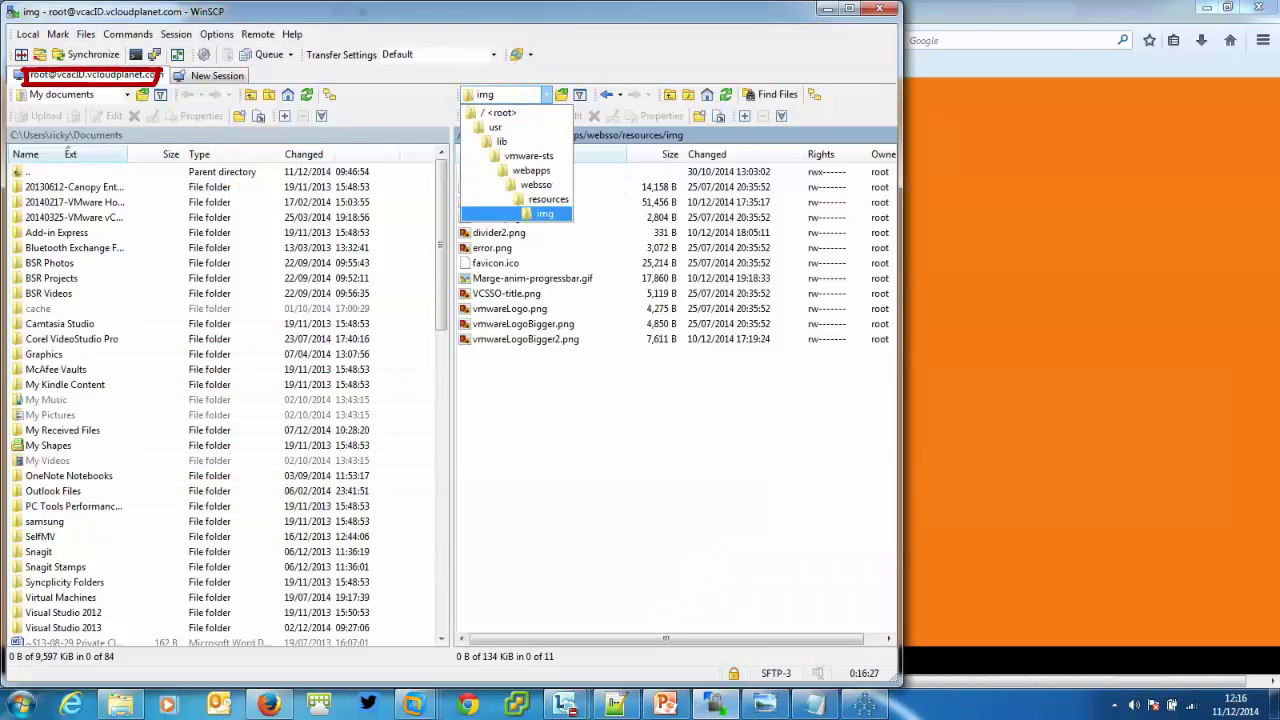
left_click(548, 199)
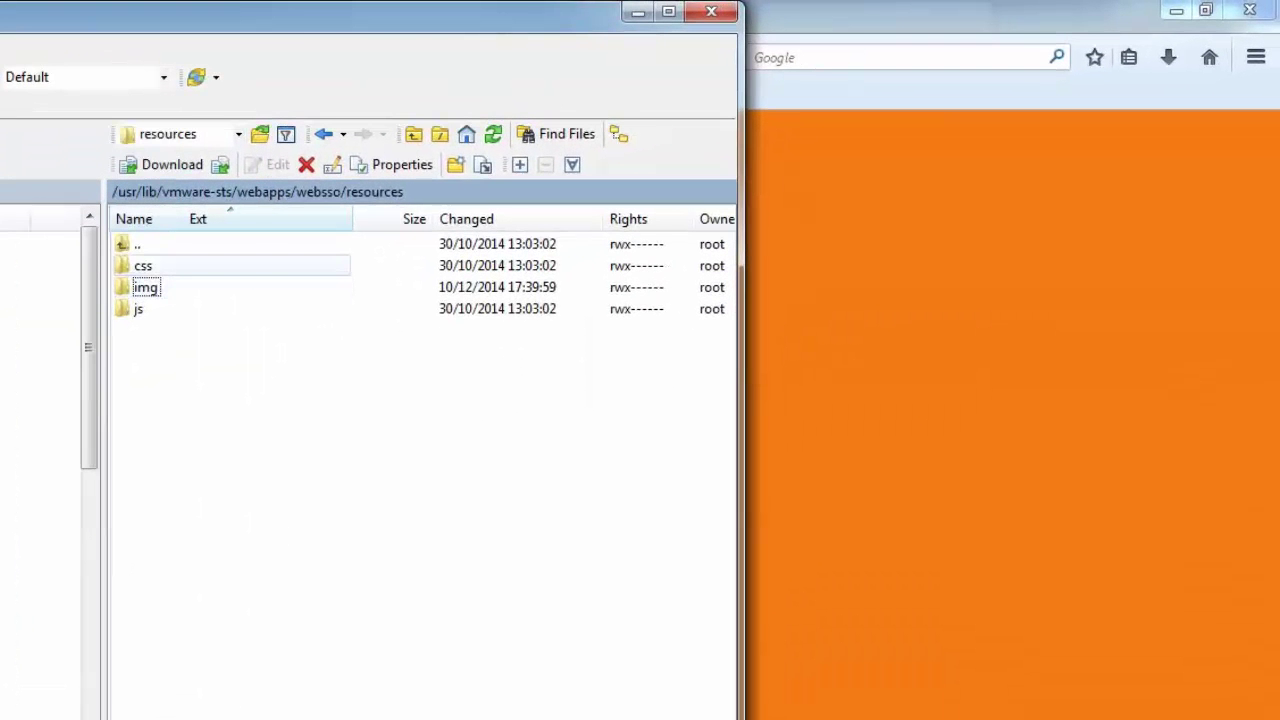
double_click(485, 186)
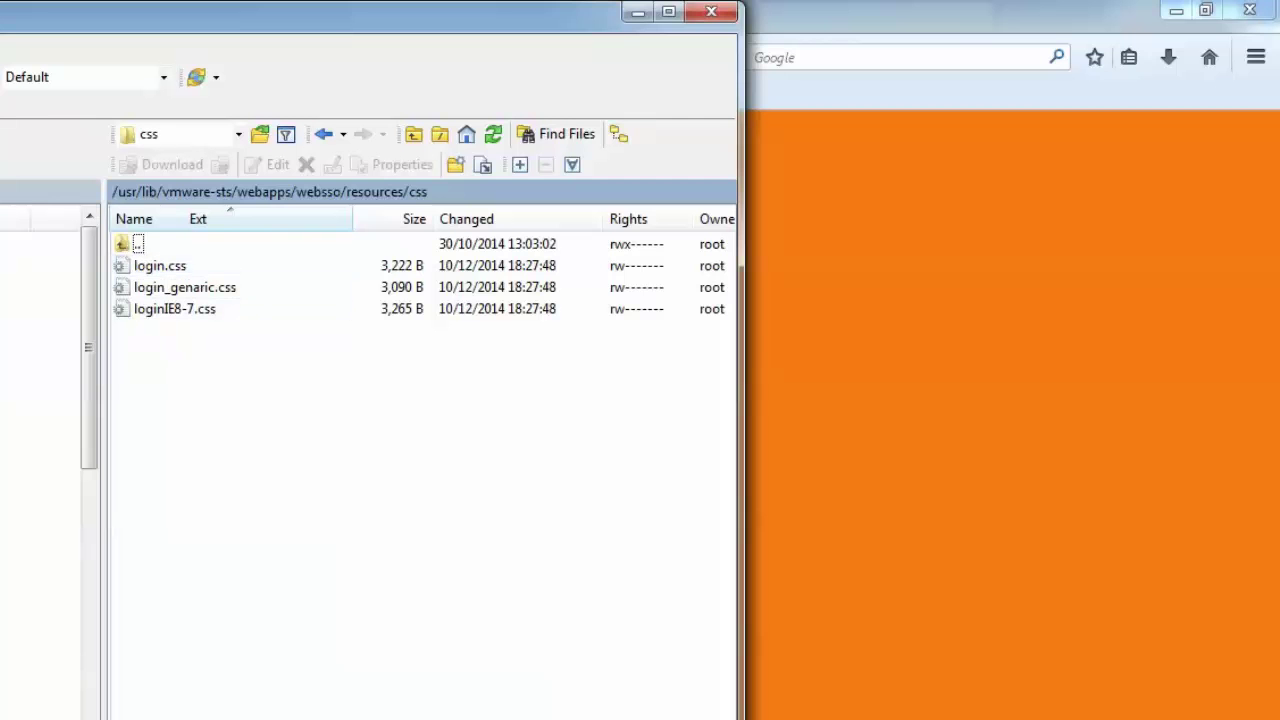
key("alt+Tab")
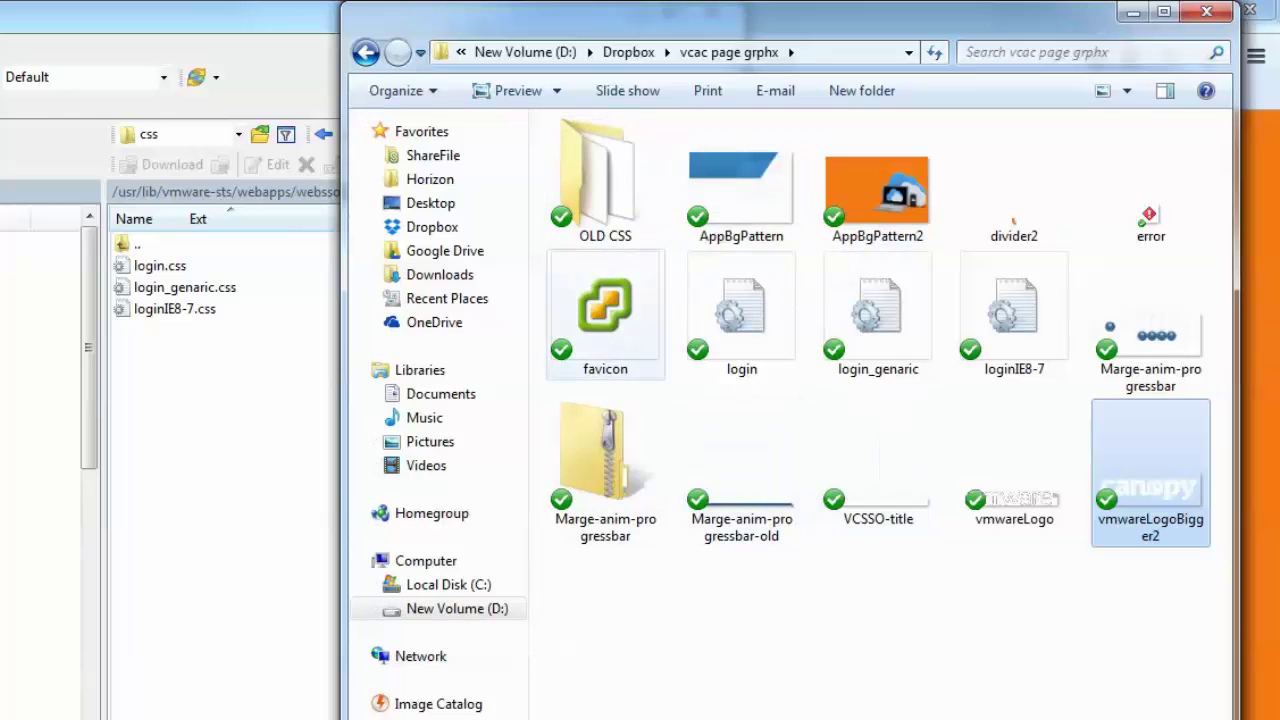
mouse_move(597, 200)
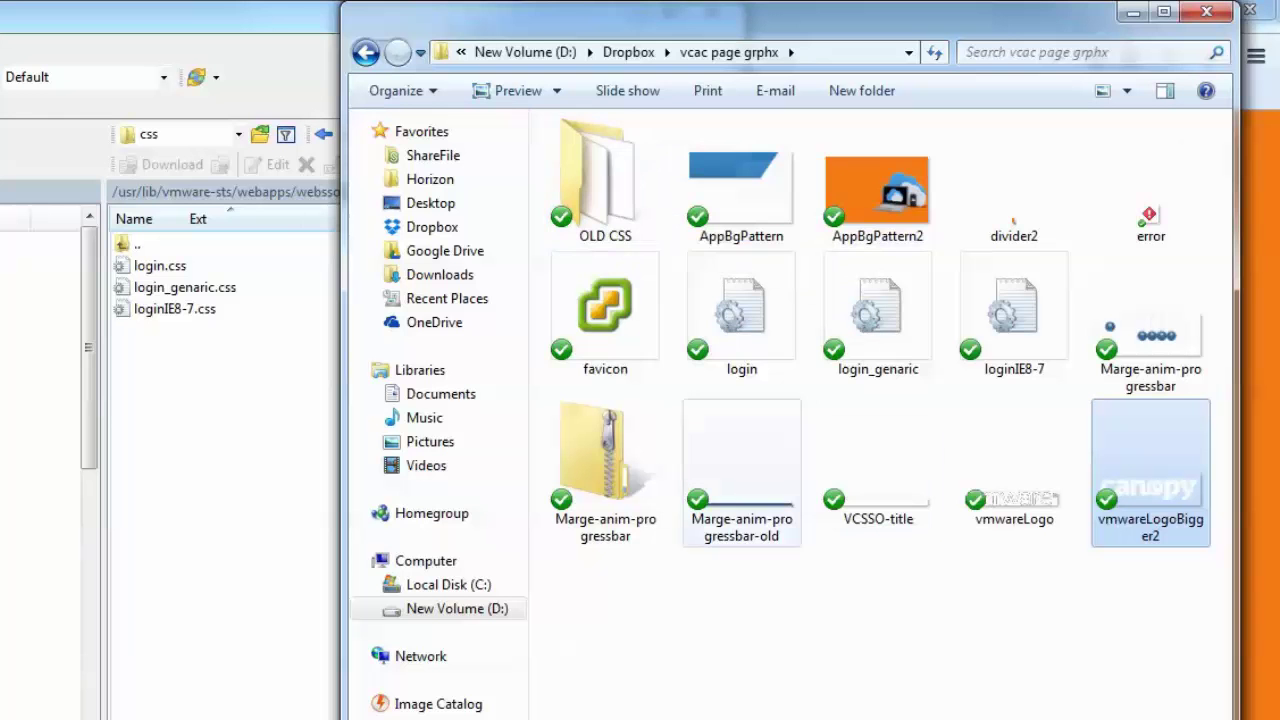
mouse_move(742, 325)
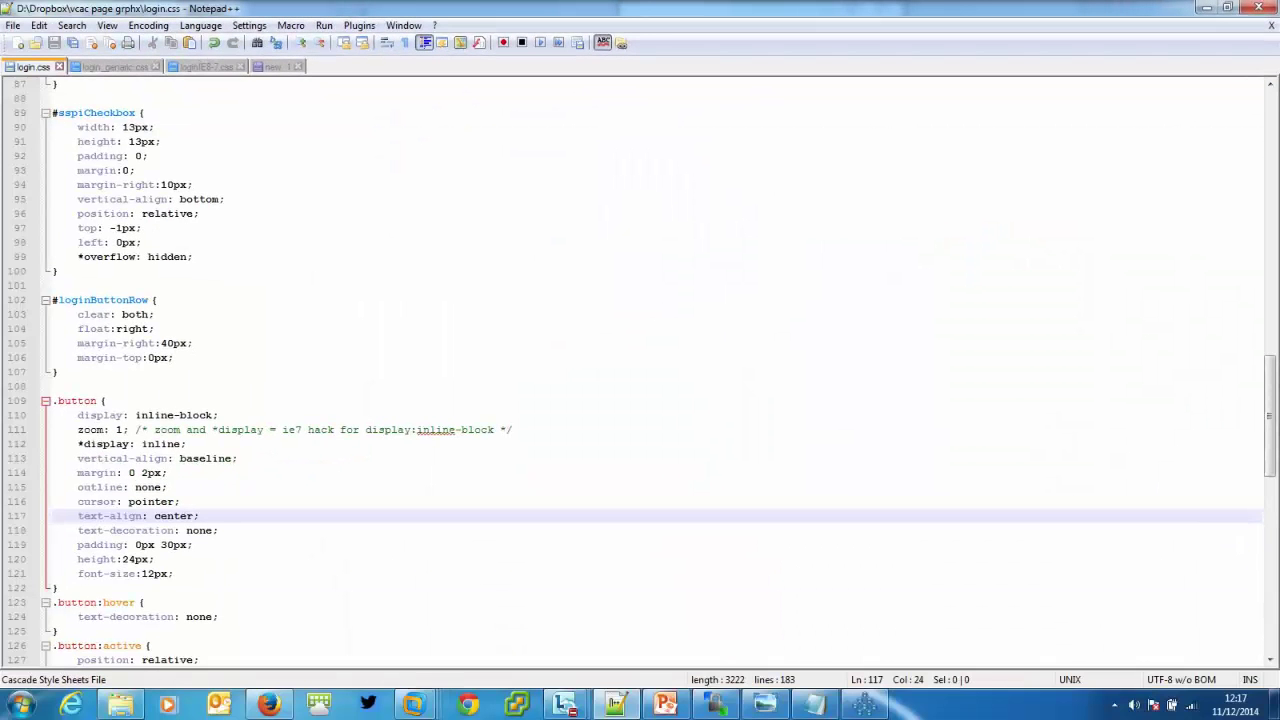
Scroll login.css to the .blue button rules and select the F67B16 colour value.
scroll(640, 370, "up", 2)
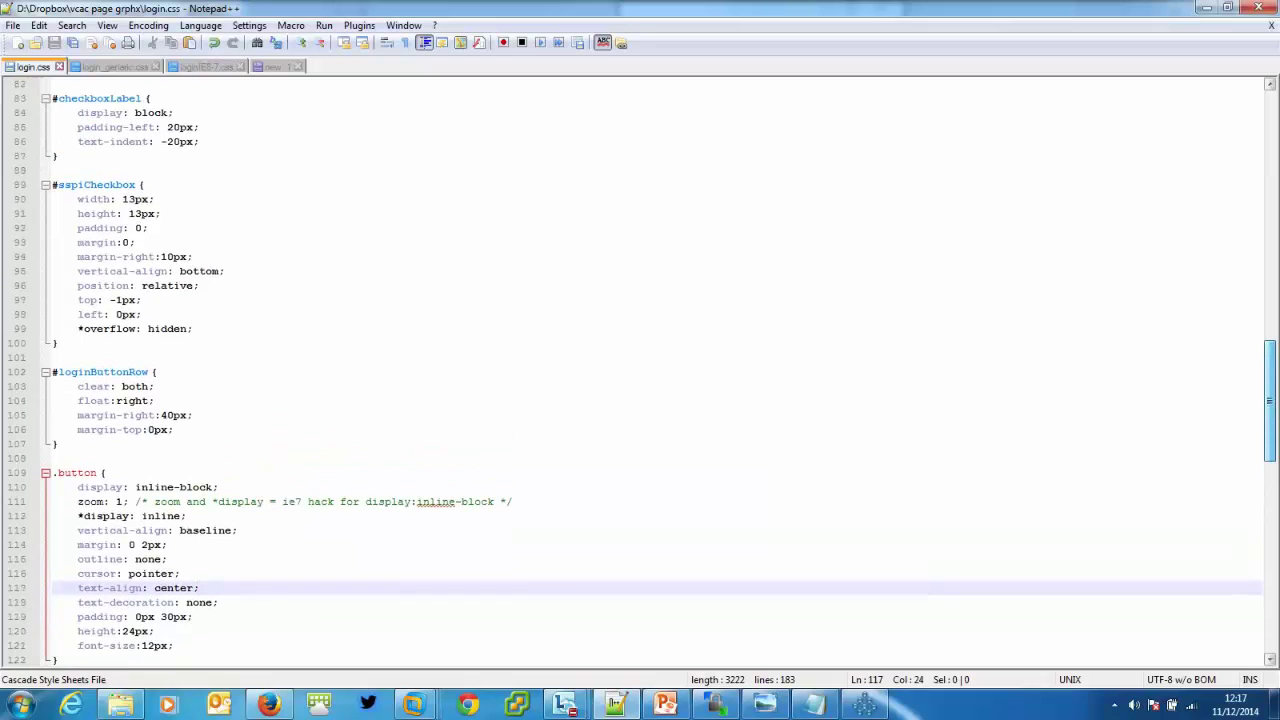
left_click_drag(1269, 401, 1269, 358)
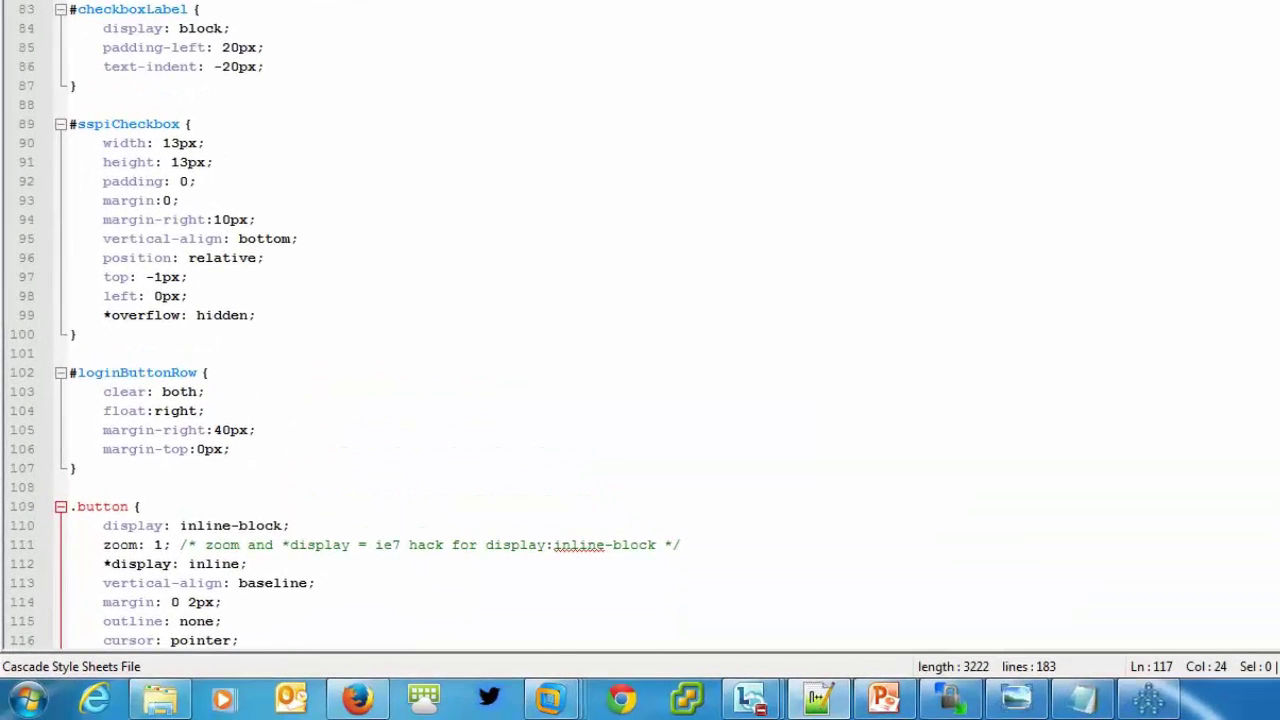
scroll(640, 330, "up", 2)
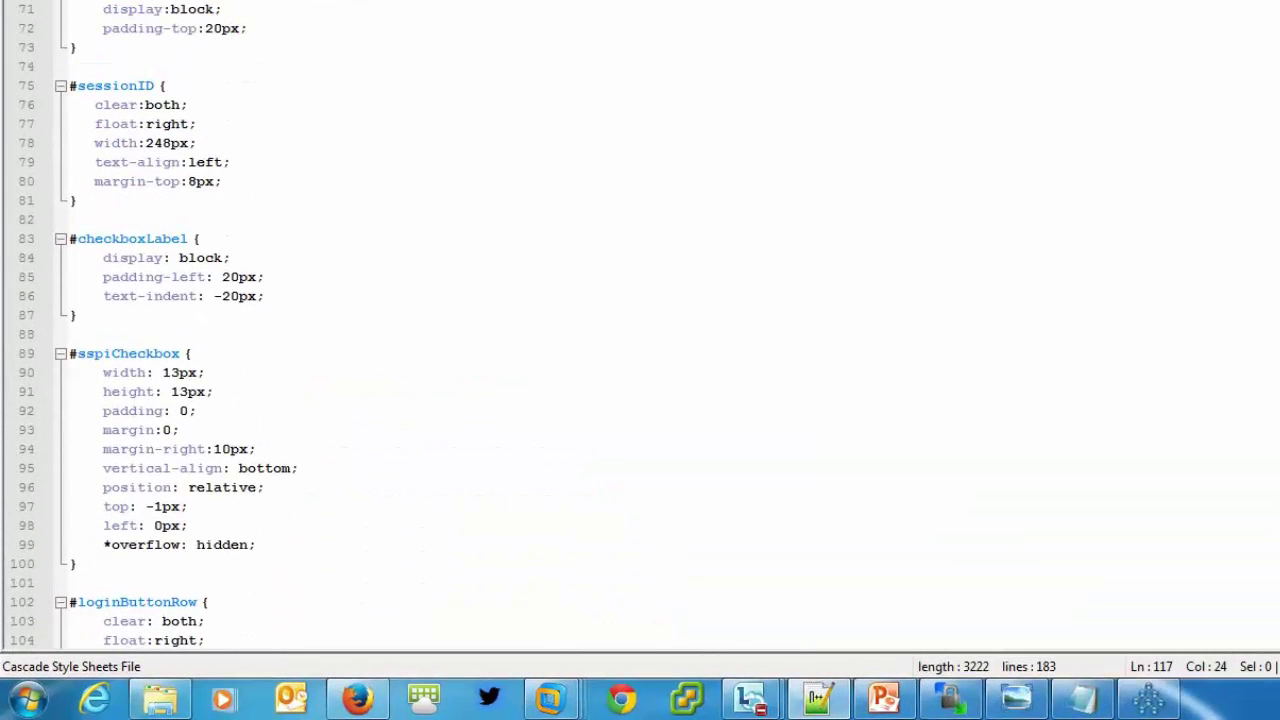
scroll(640, 330, "down", 8)
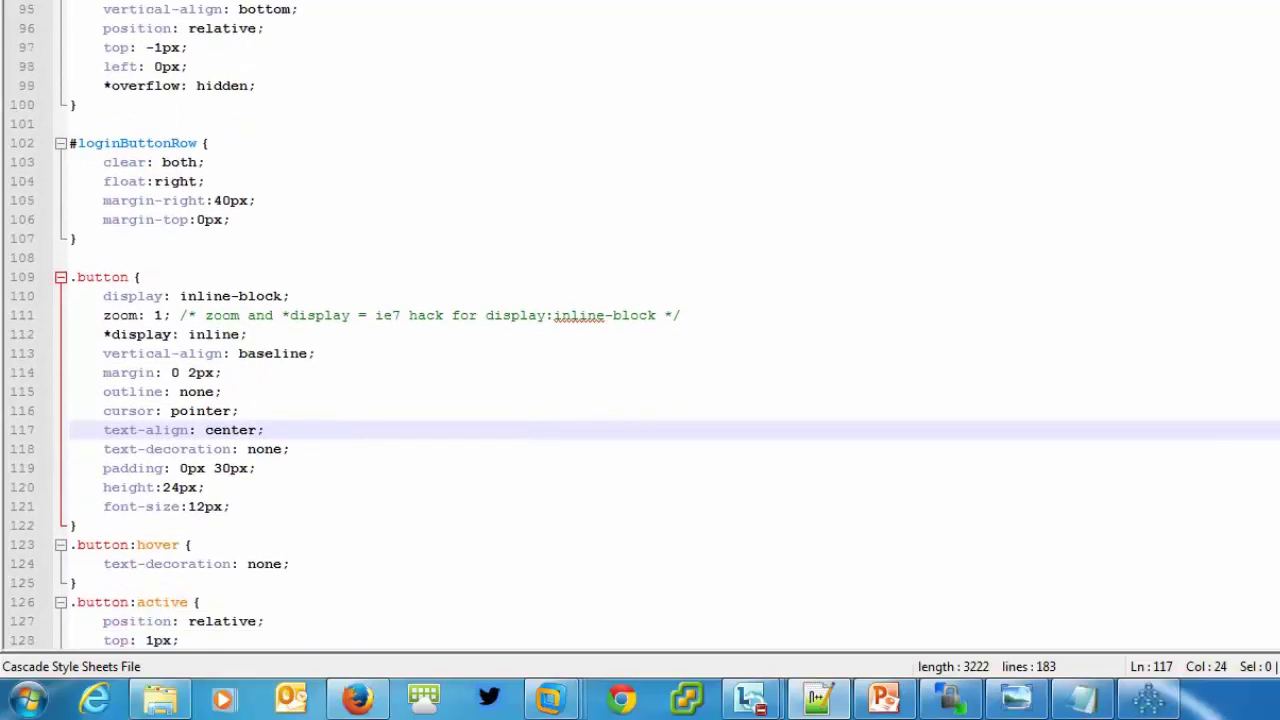
scroll(640, 330, "down", 3)
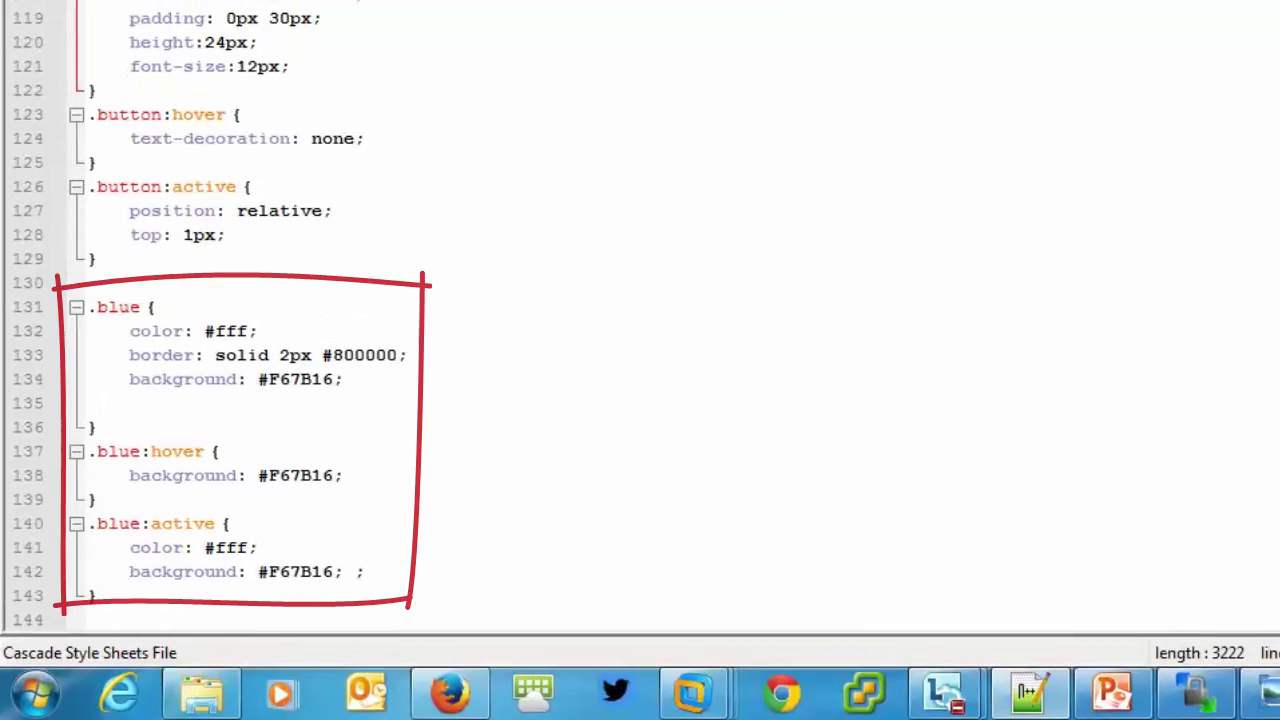
scroll(640, 330, "down", 3)
scroll(349, 322, "down", 1)
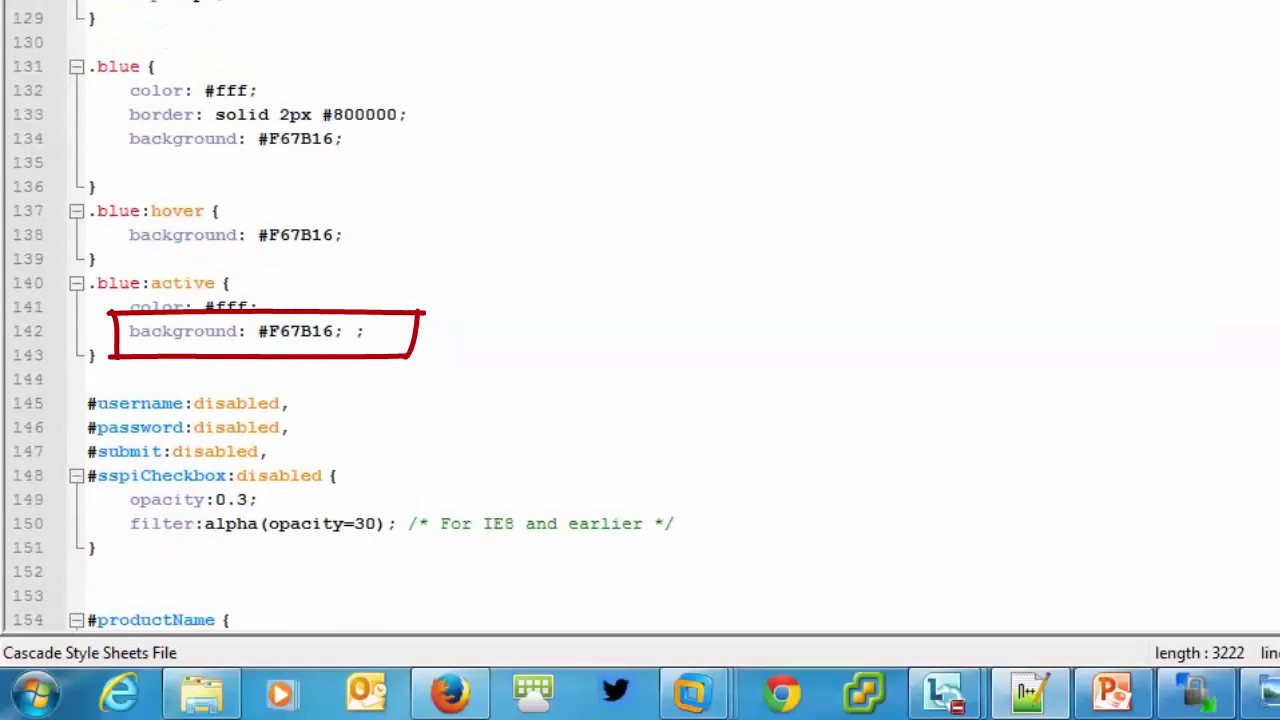
left_click_drag(334, 235, 269, 235)
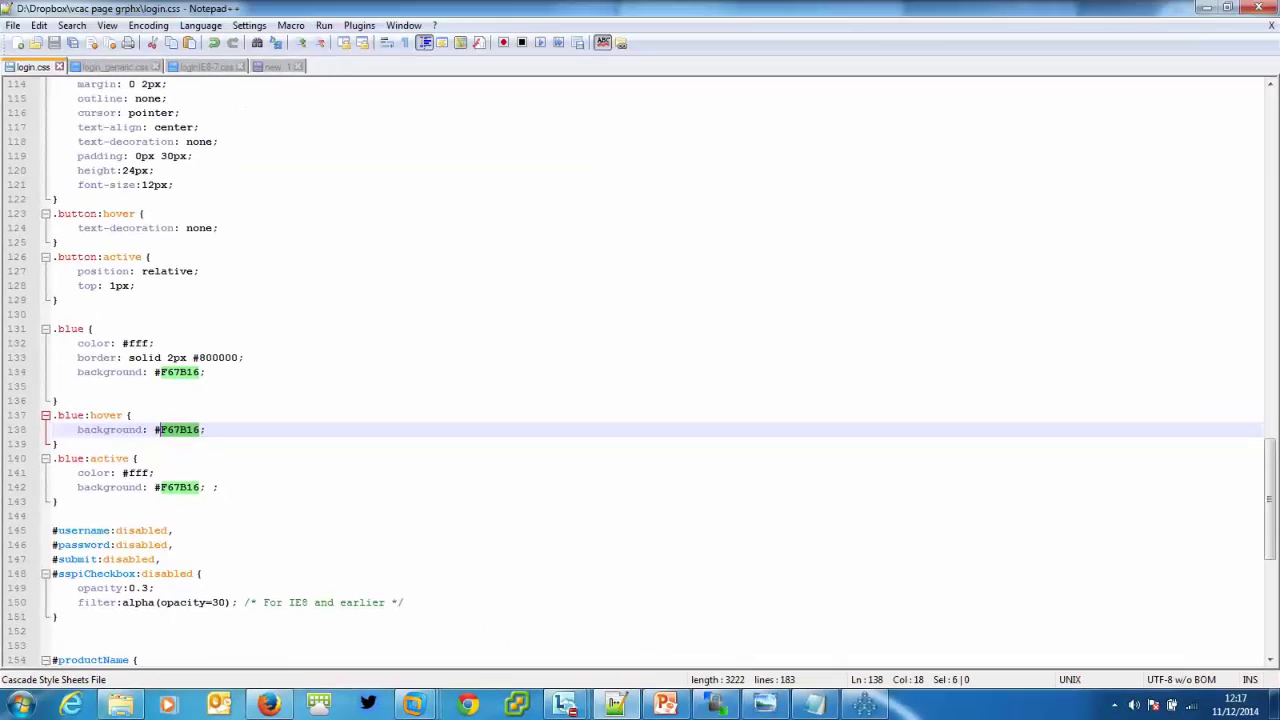
Check the same rules in login_genaric.css and loginIE8-7.css, then minimise Notepad++.
left_click(115, 67)
left_click_drag(1270, 357, 1270, 486)
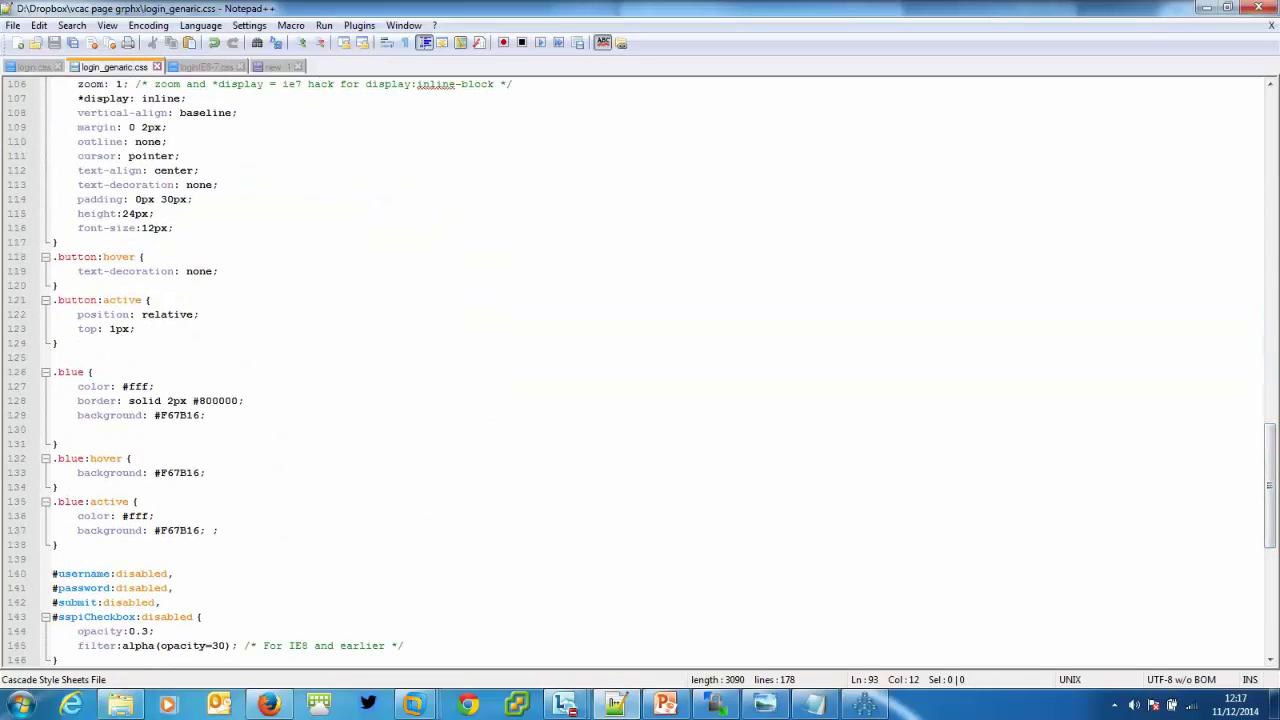
key("ctrl+Tab")
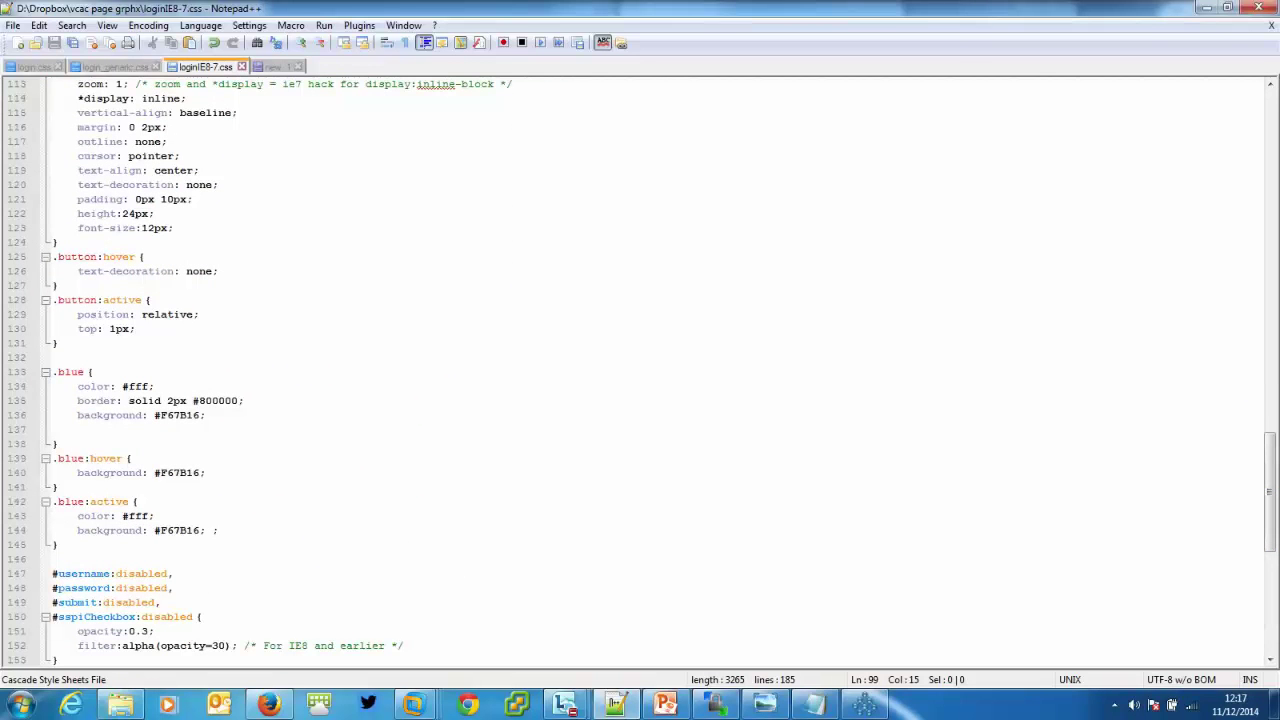
left_click(1206, 8)
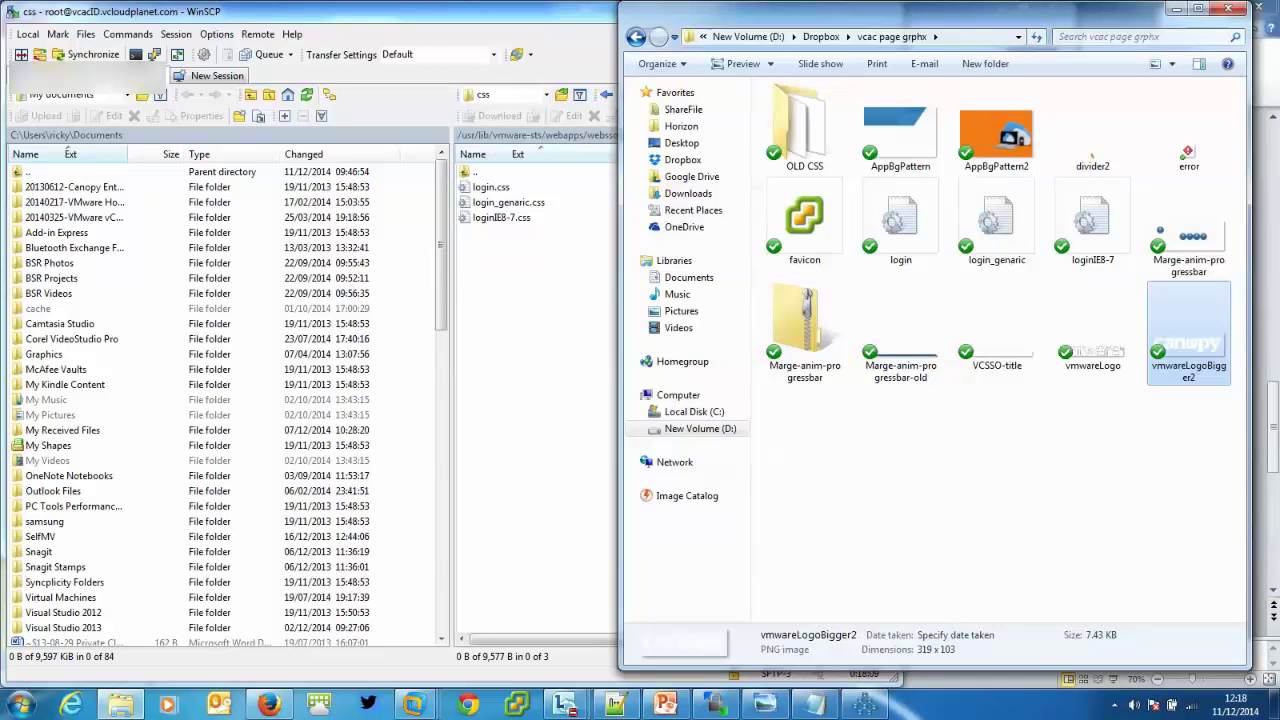
Bring the Canopy login page back, then switch to PowerPoint's Extra Steps slide.
left_click(269, 704)
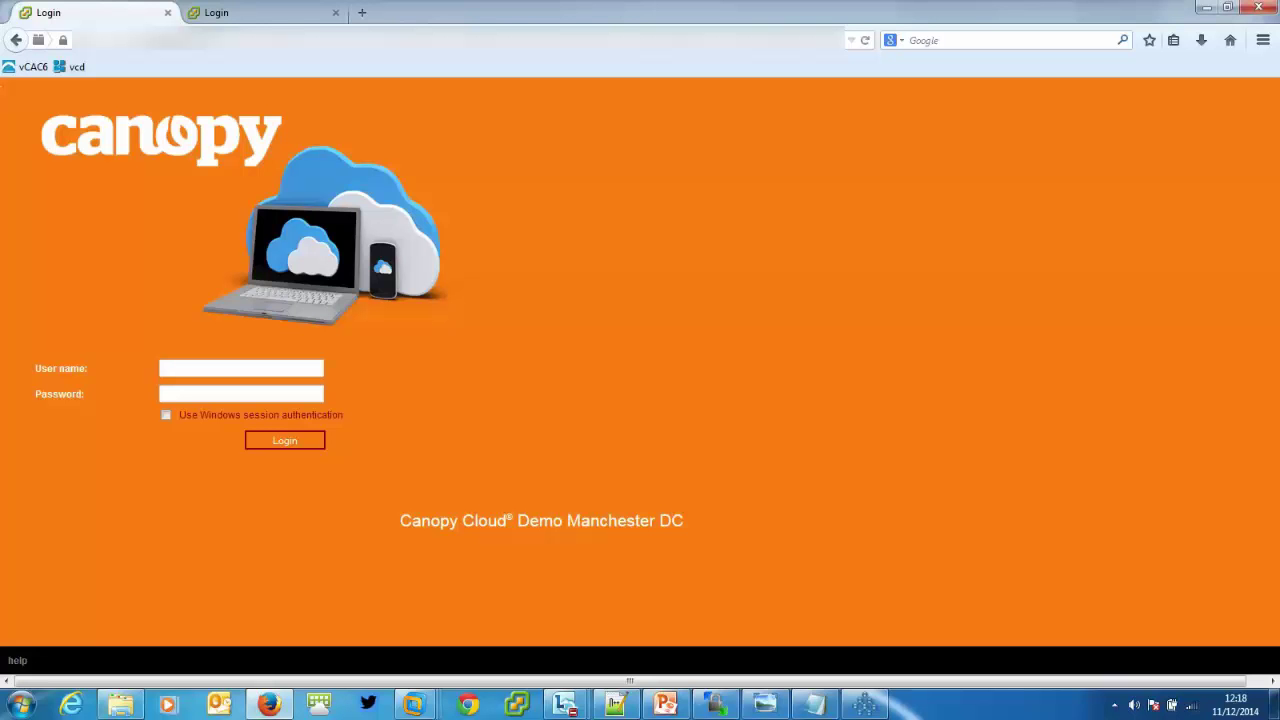
left_click(663, 705)
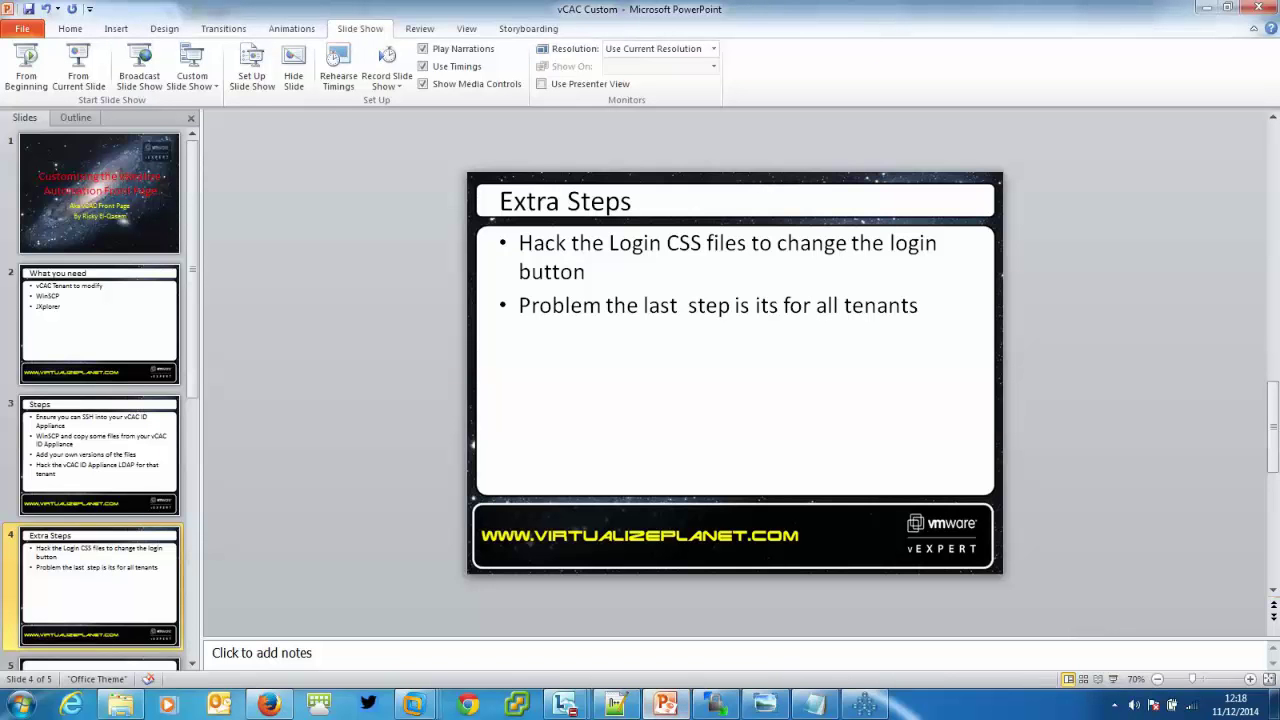
Start the slide show from slide 5, the Thank You! Time for Q&A slide.
left_click(192, 663)
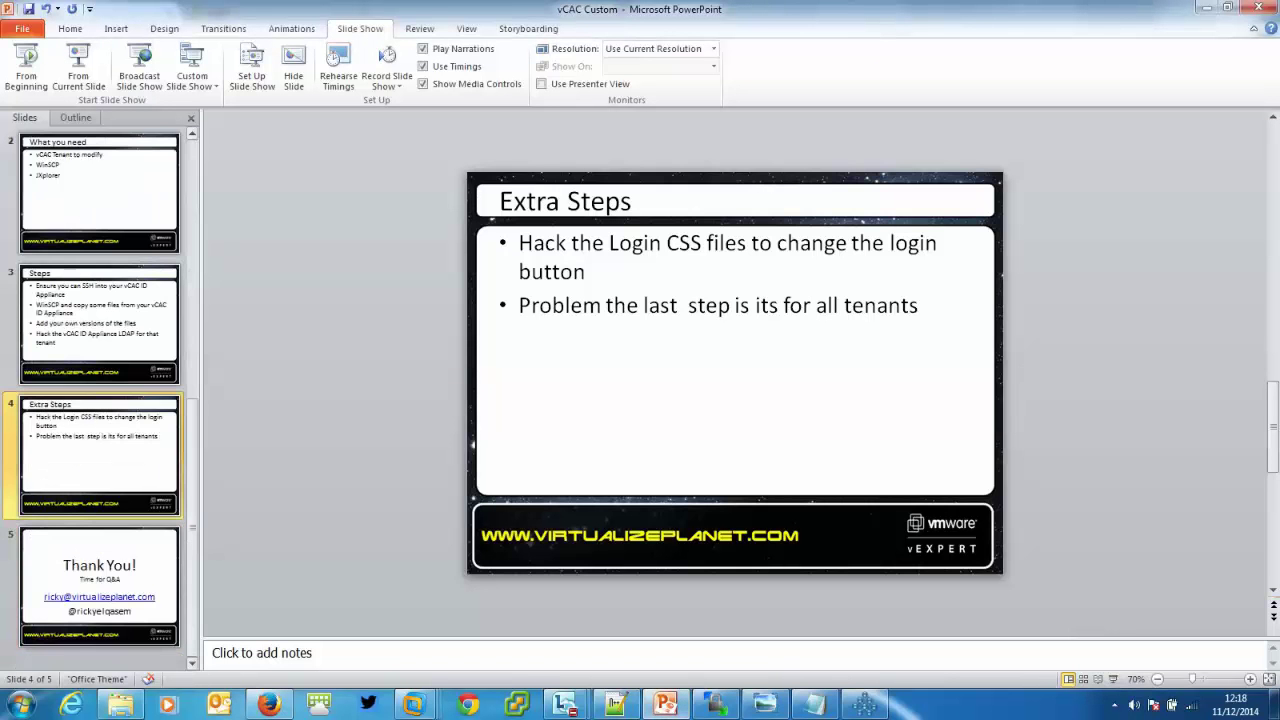
left_click(99, 585)
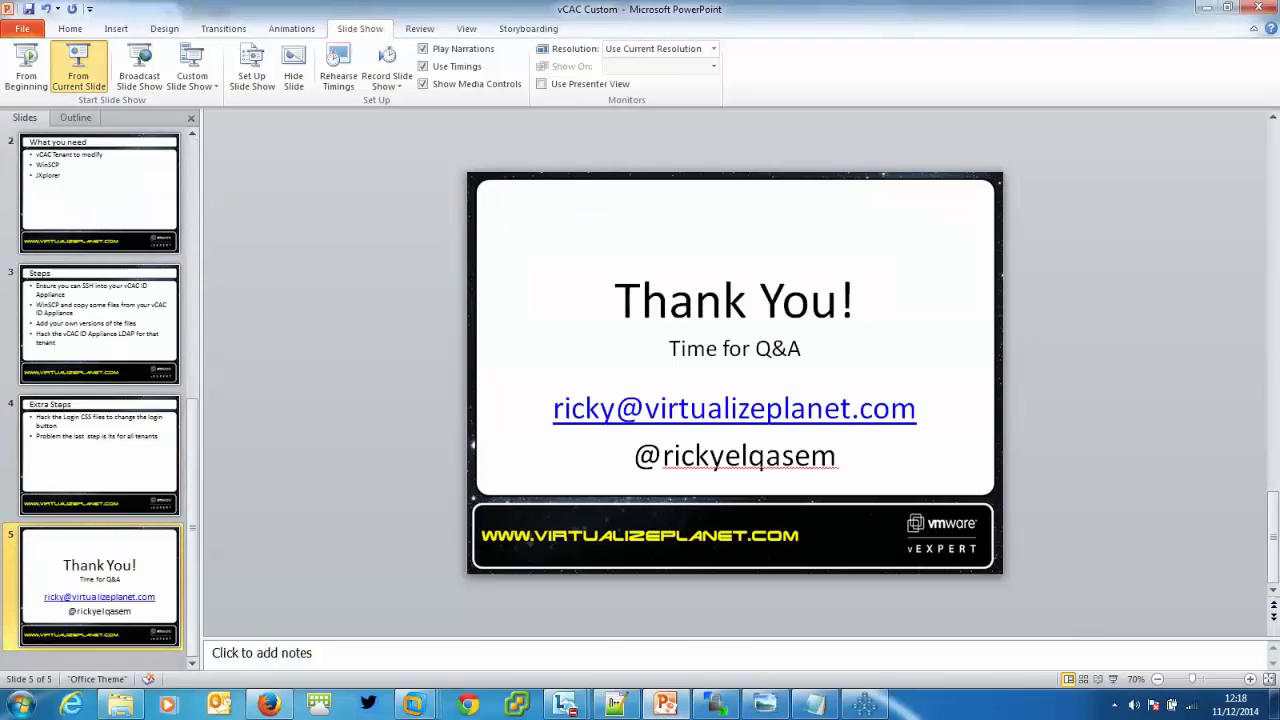
left_click(78, 68)
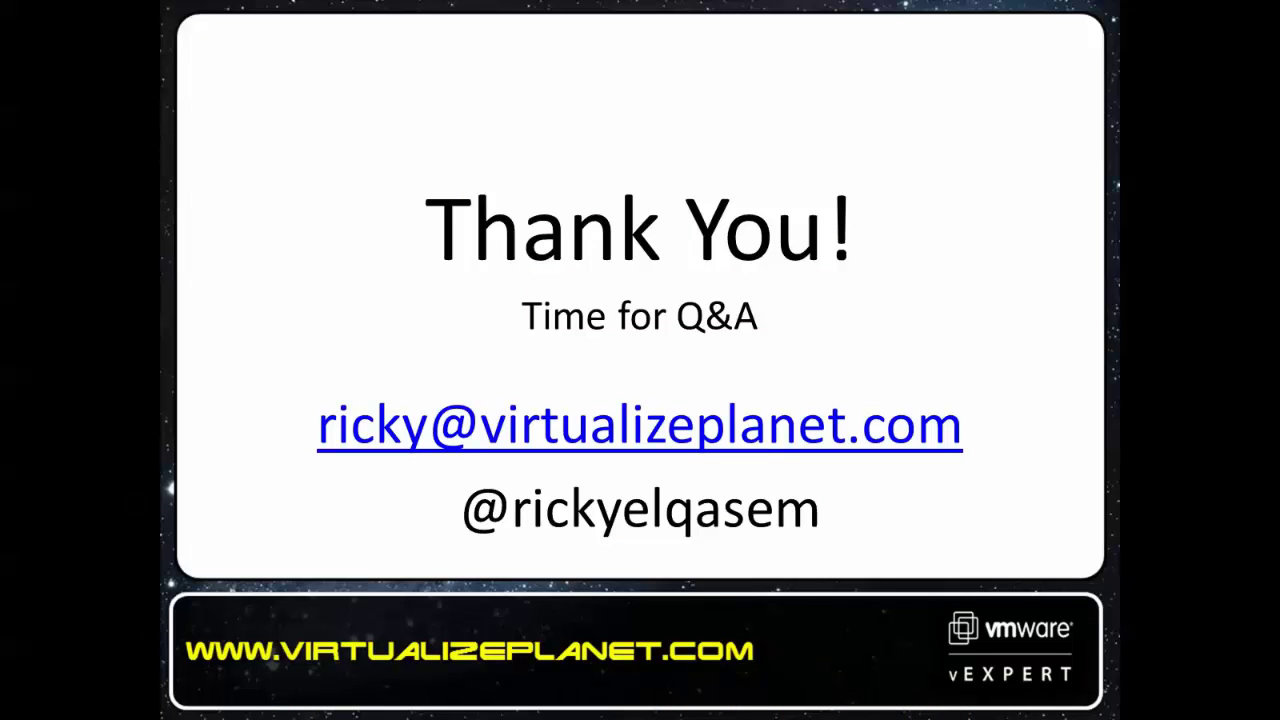